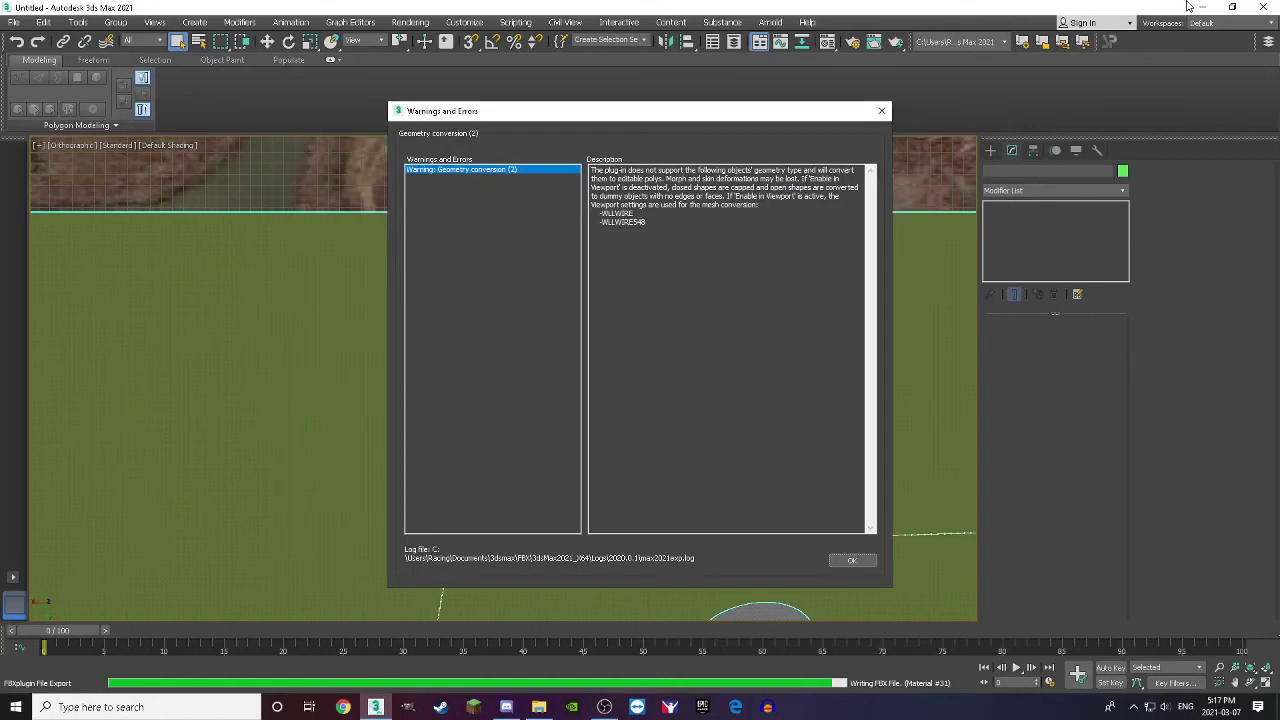
Step: Acknowledge the FBX export's geometry conversion warnings and minimize 3ds Max
click(850, 561)
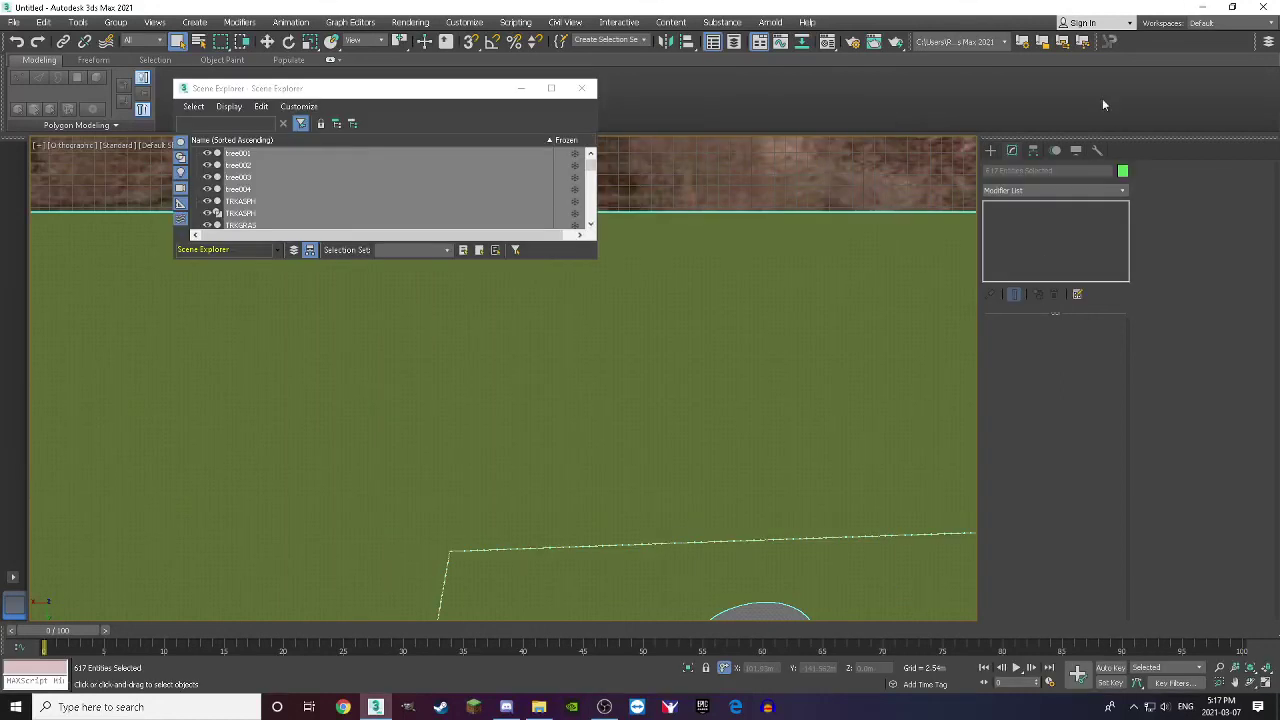
click(1203, 7)
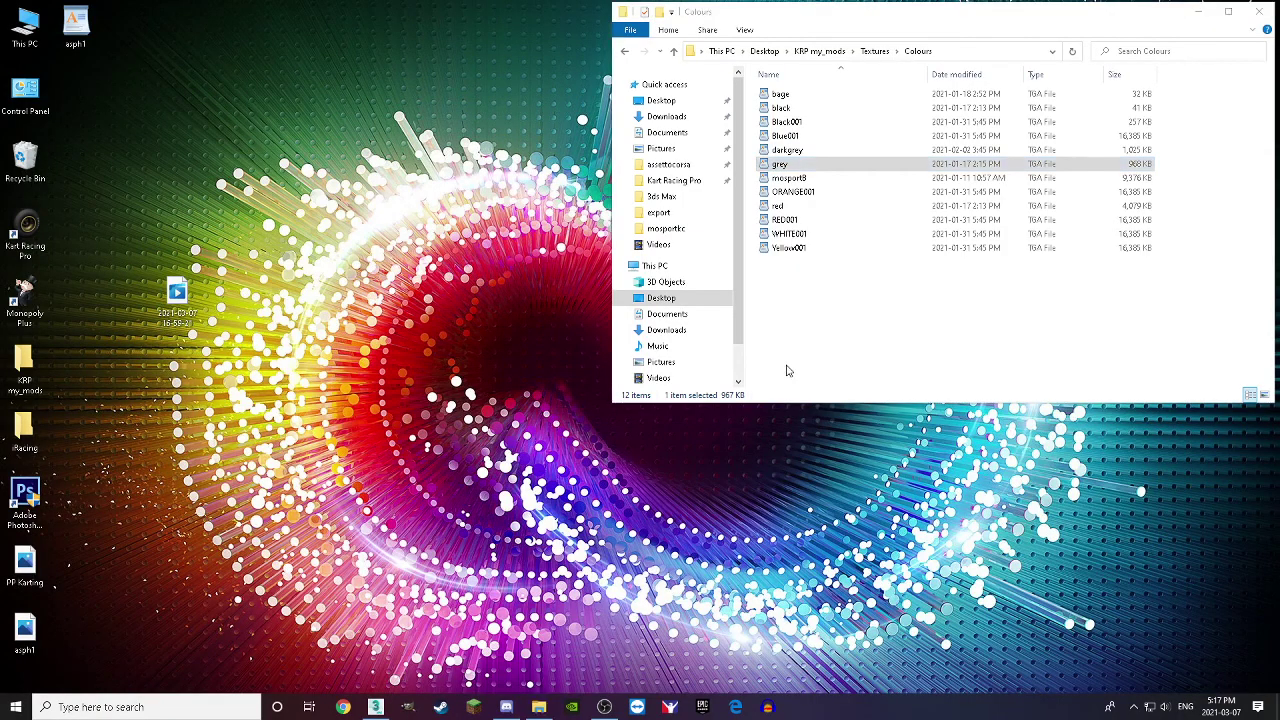
Step: Copy the Gamebridge Gokarts folder from the Tracks folder of Kart Racing Pro
click(668, 103)
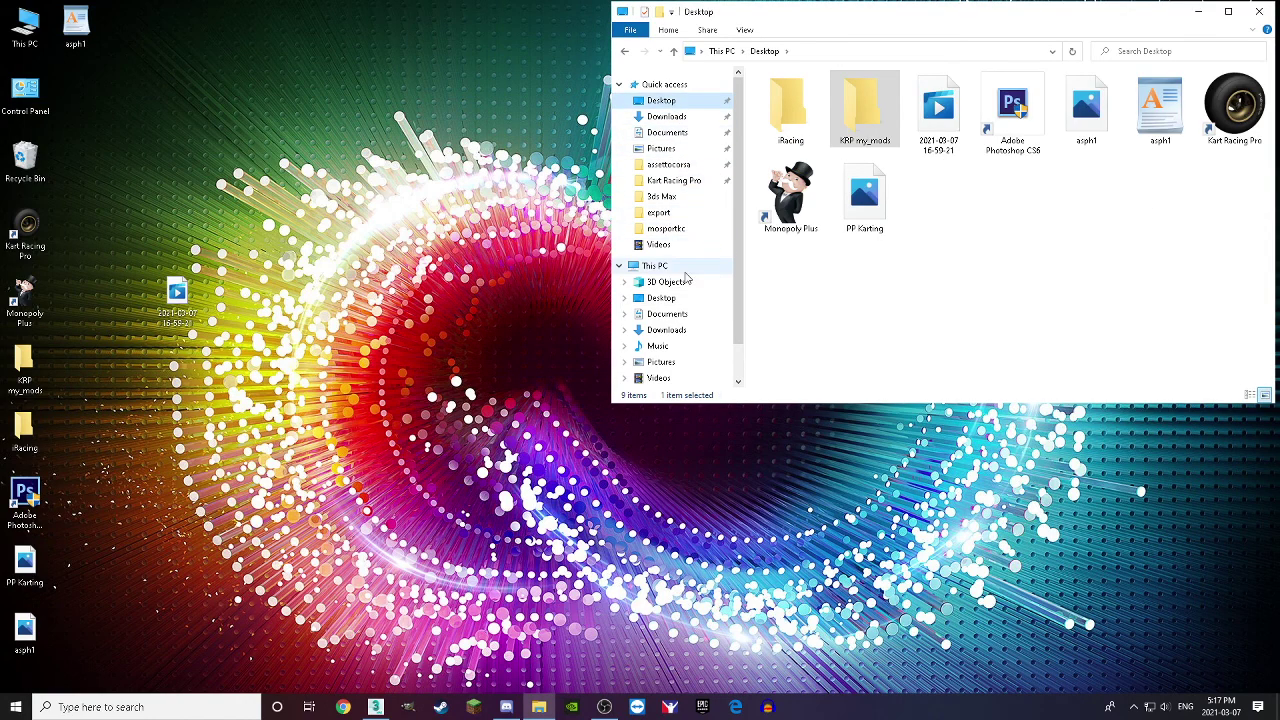
click(680, 165)
click(790, 363)
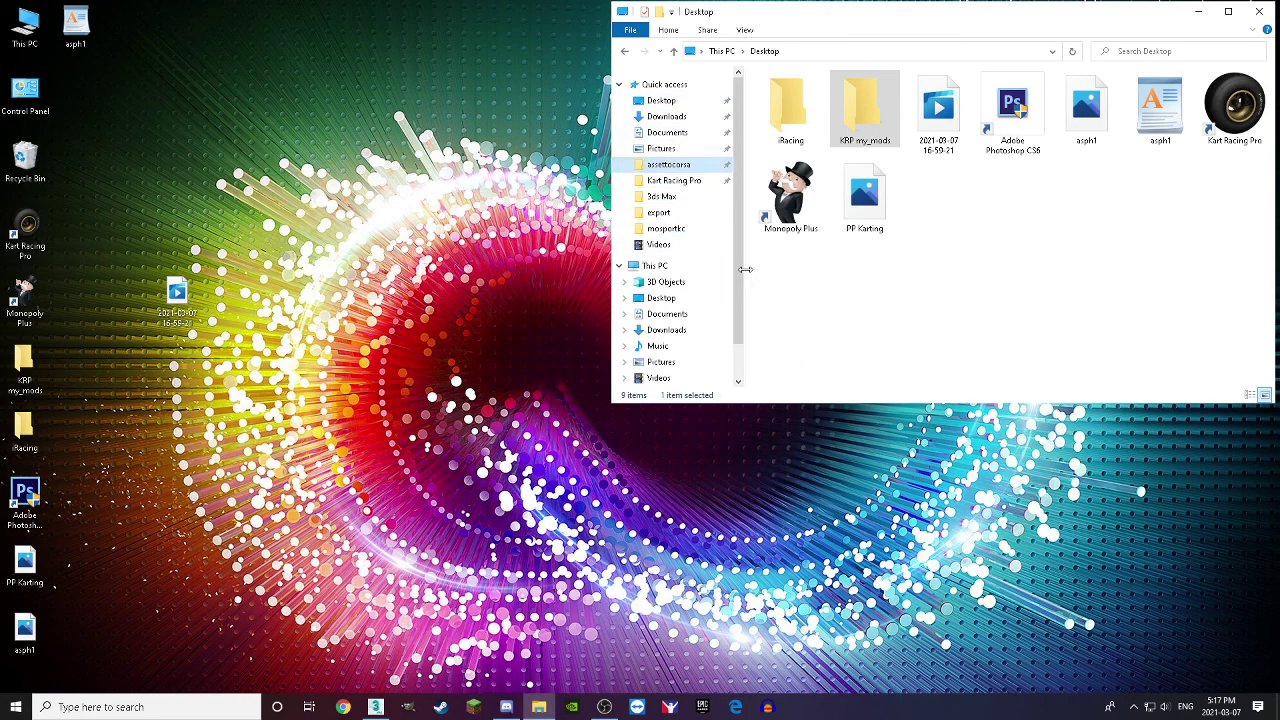
click(674, 180)
double_click(783, 220)
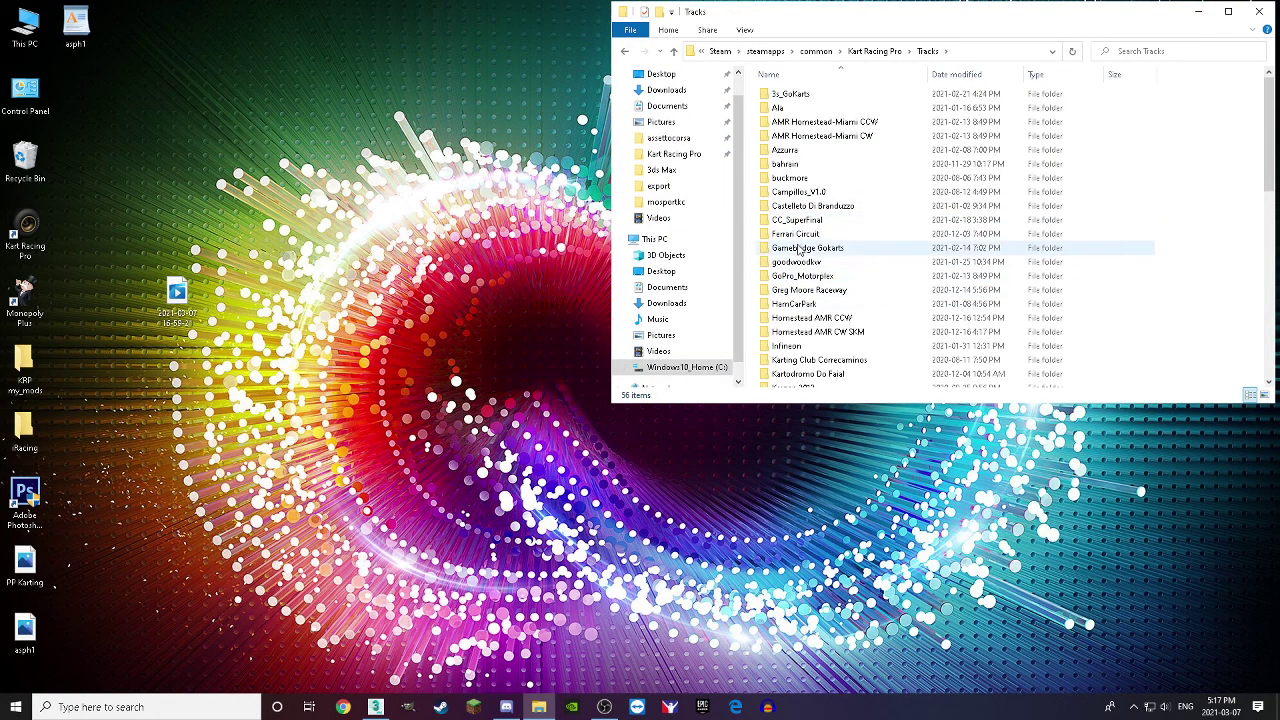
right_click(793, 251)
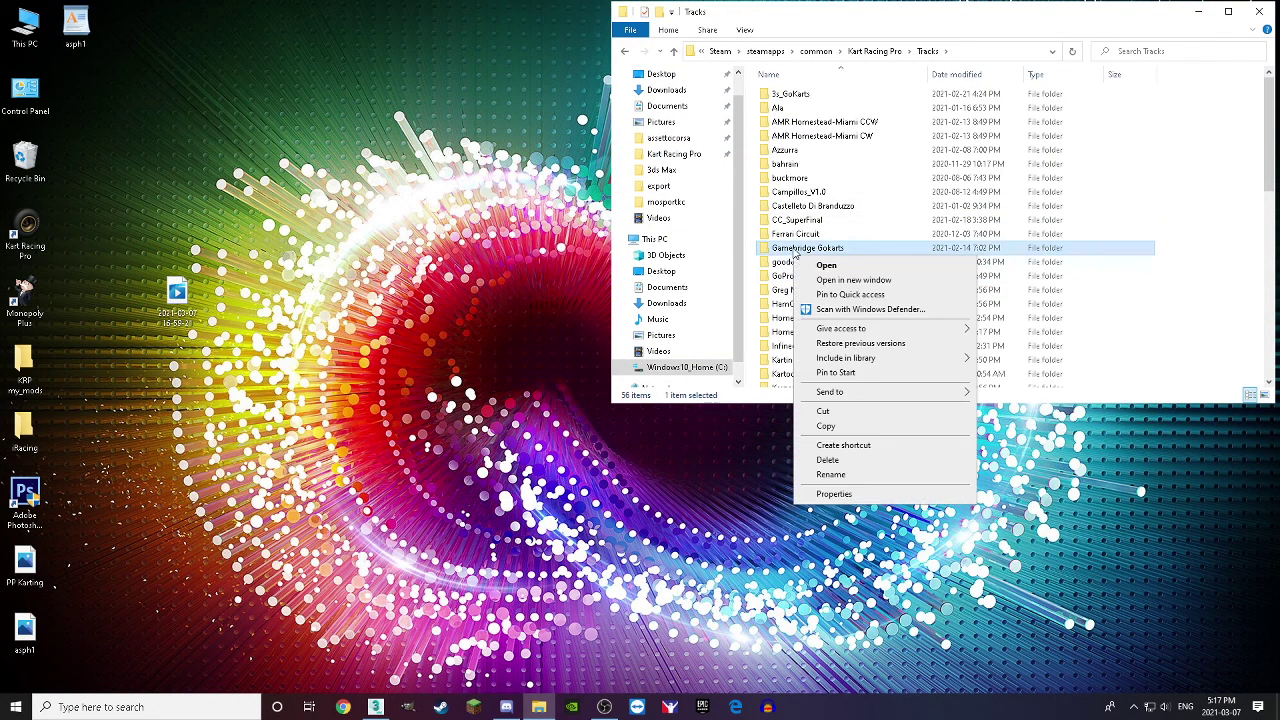
click(826, 426)
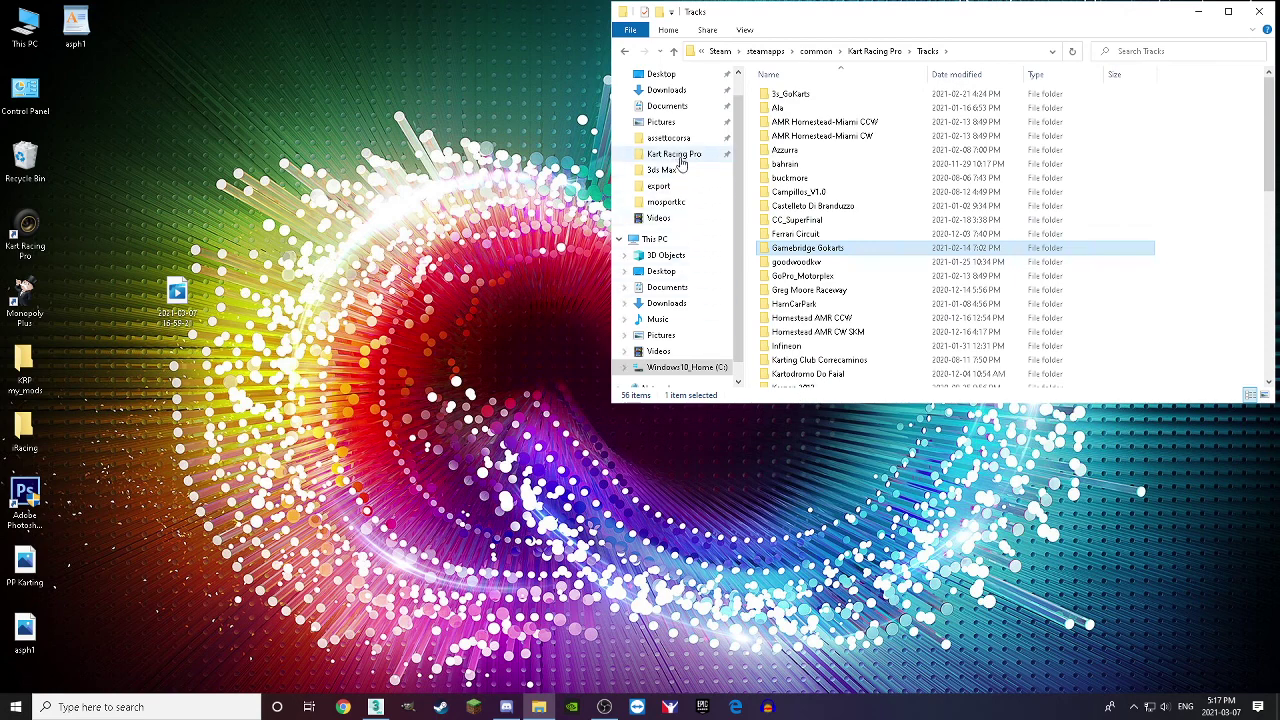
Step: Paste the copied track folder into tracks > Progress inside KRP my_mods on the Desktop
click(659, 75)
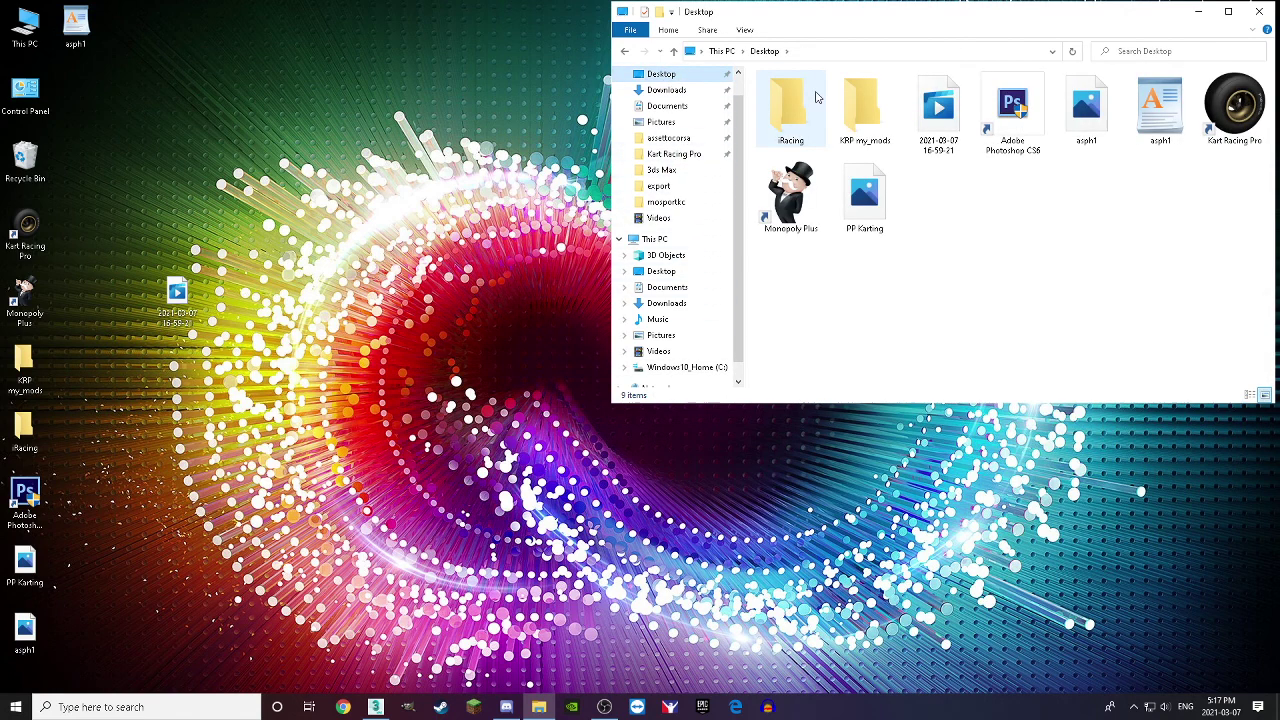
double_click(865, 108)
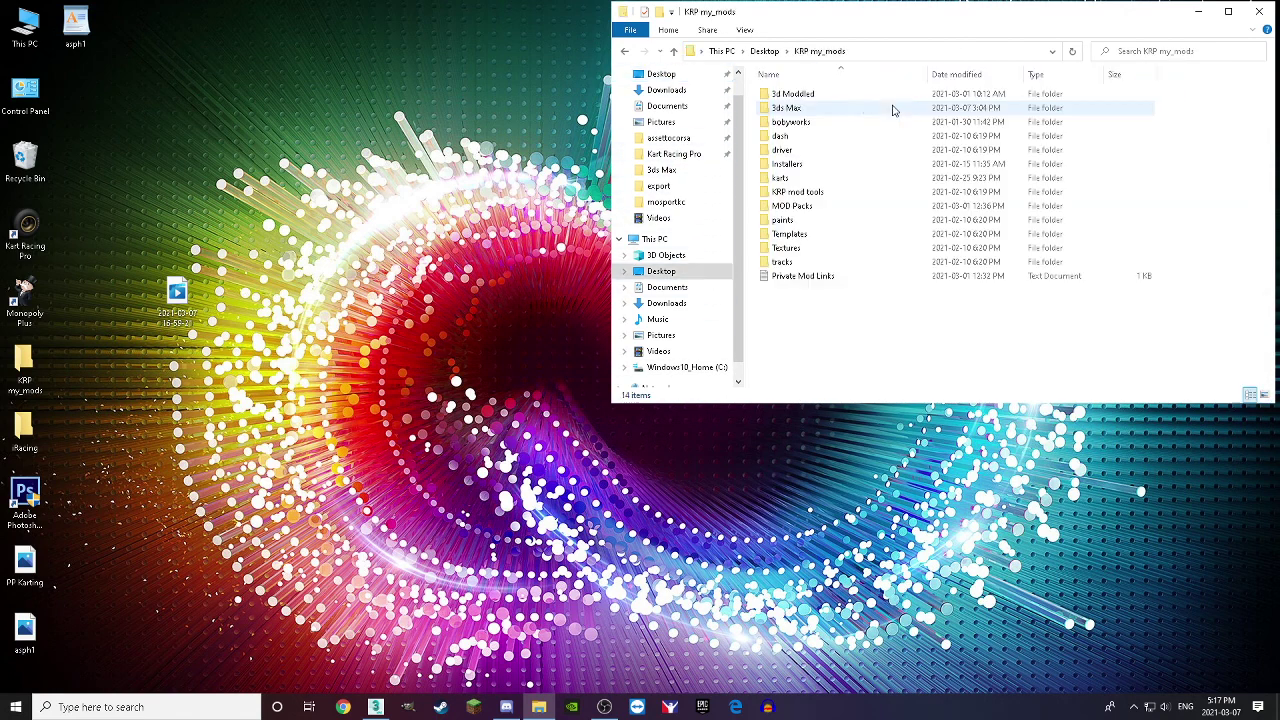
double_click(800, 264)
double_click(791, 95)
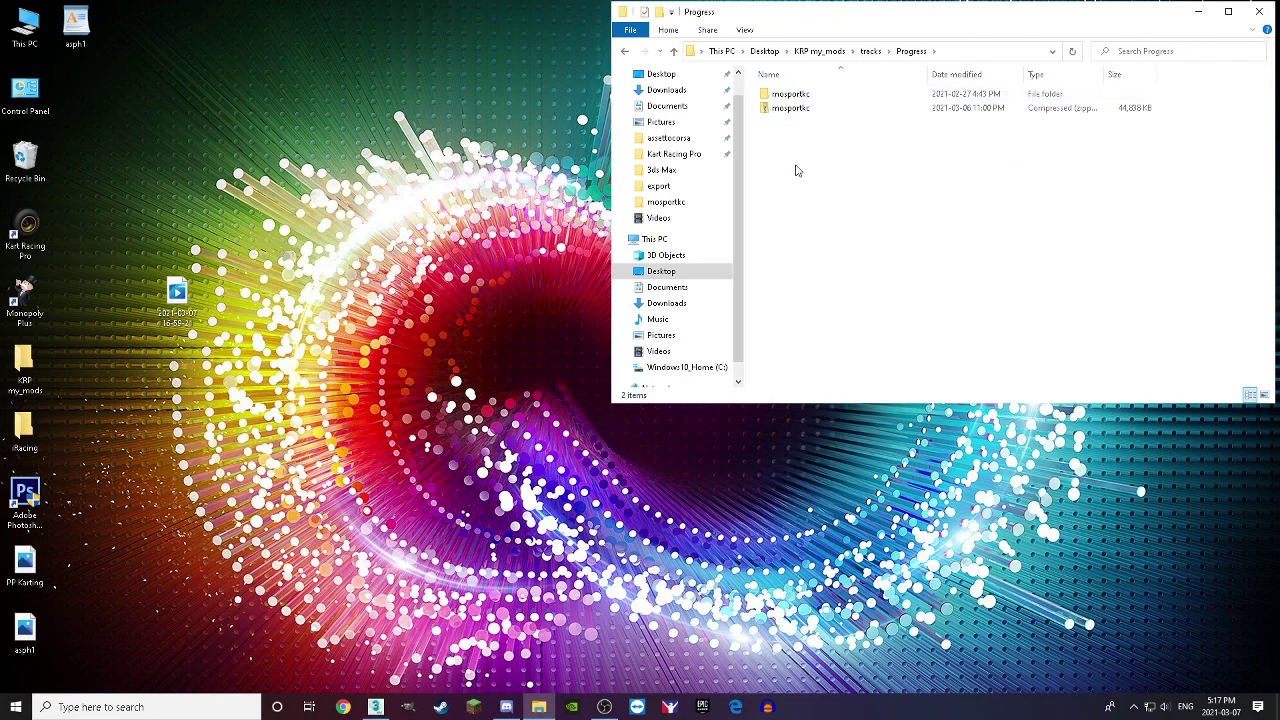
right_click(799, 187)
click(822, 282)
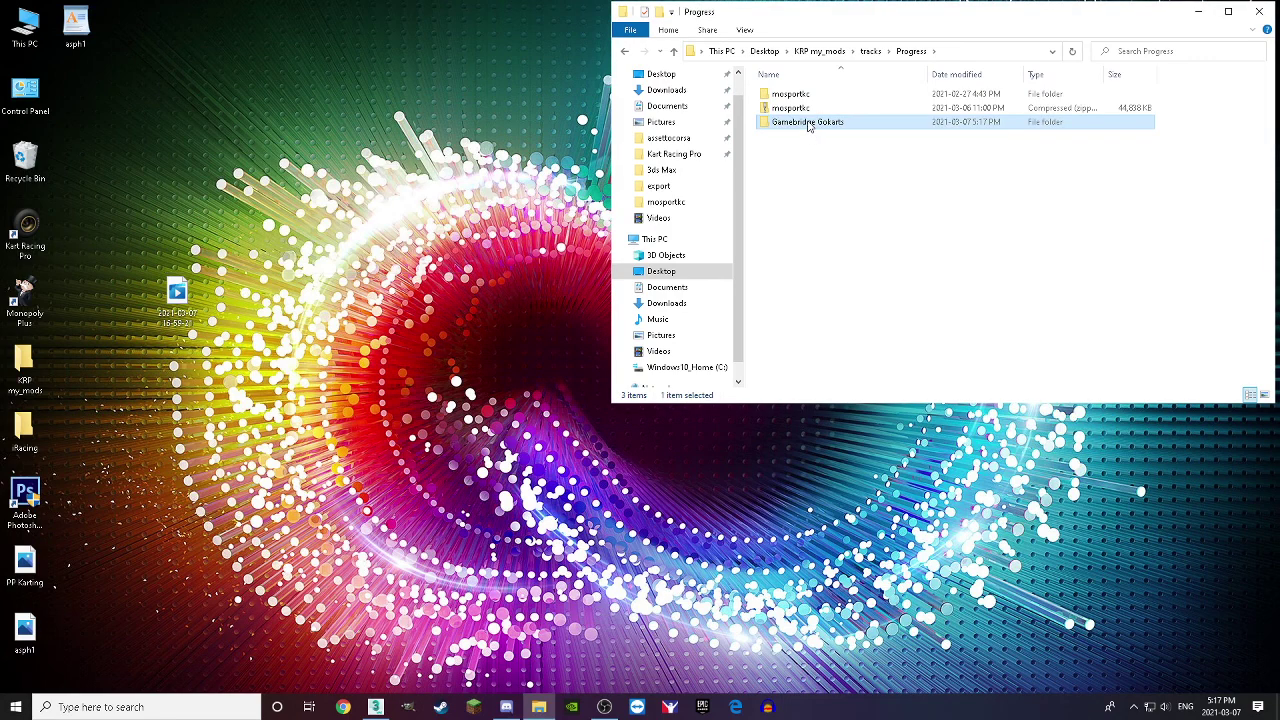
Step: Rename the pasted Gamebridge Gokarts folder as Point Pelee Karting and copy the new name to the clipboard
click(808, 122)
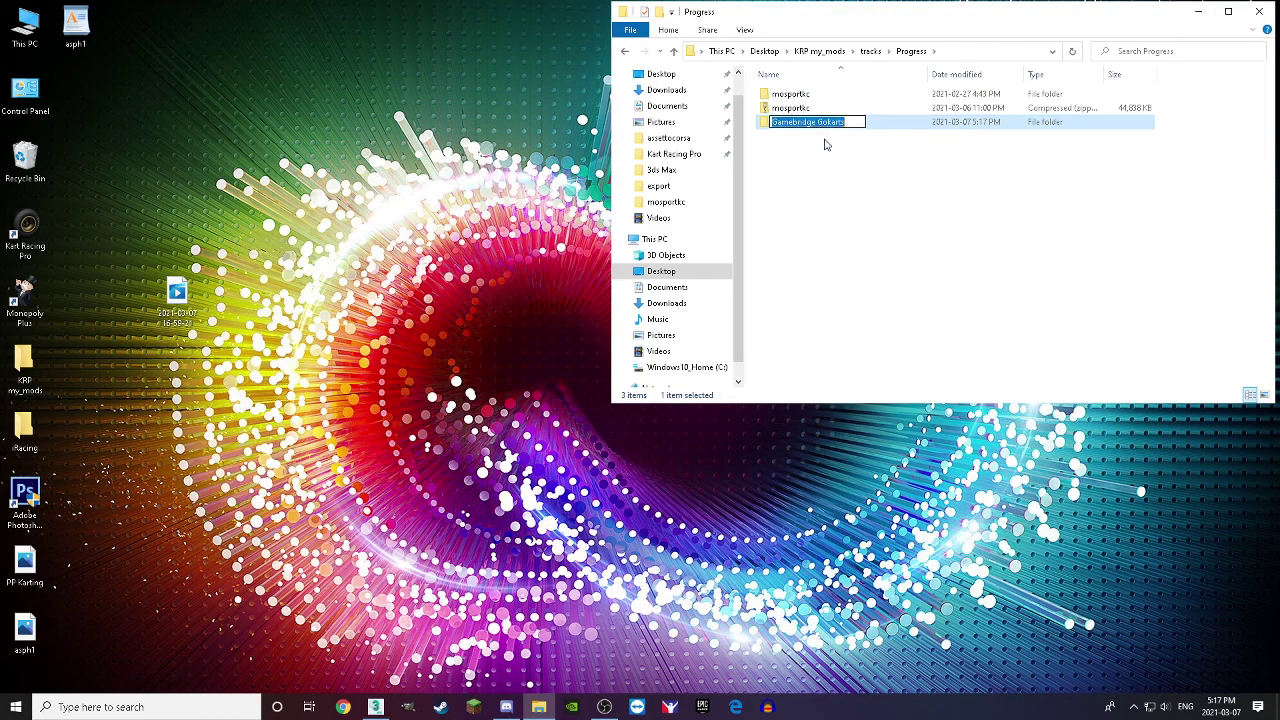
text(Point Pell)
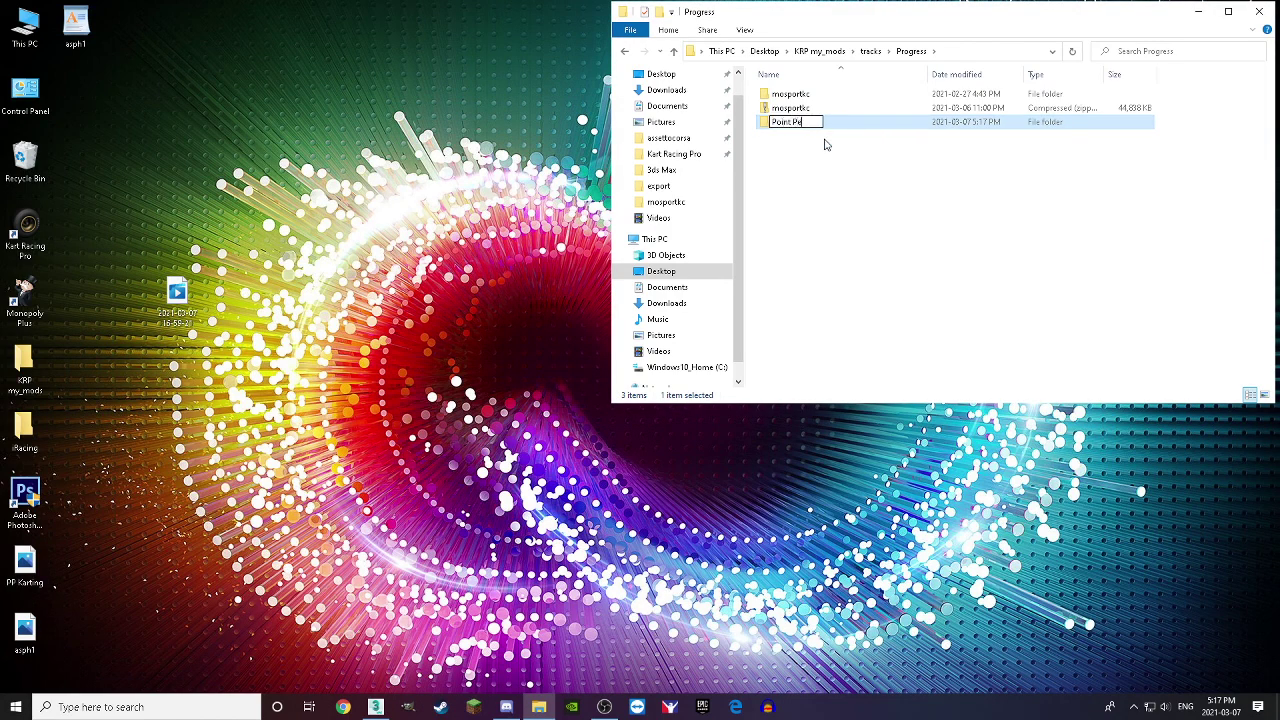
text(lee)
key(ctrl+a)
click(820, 119)
text(Karting)
key(ctrl+a)
key(ctrl+c)
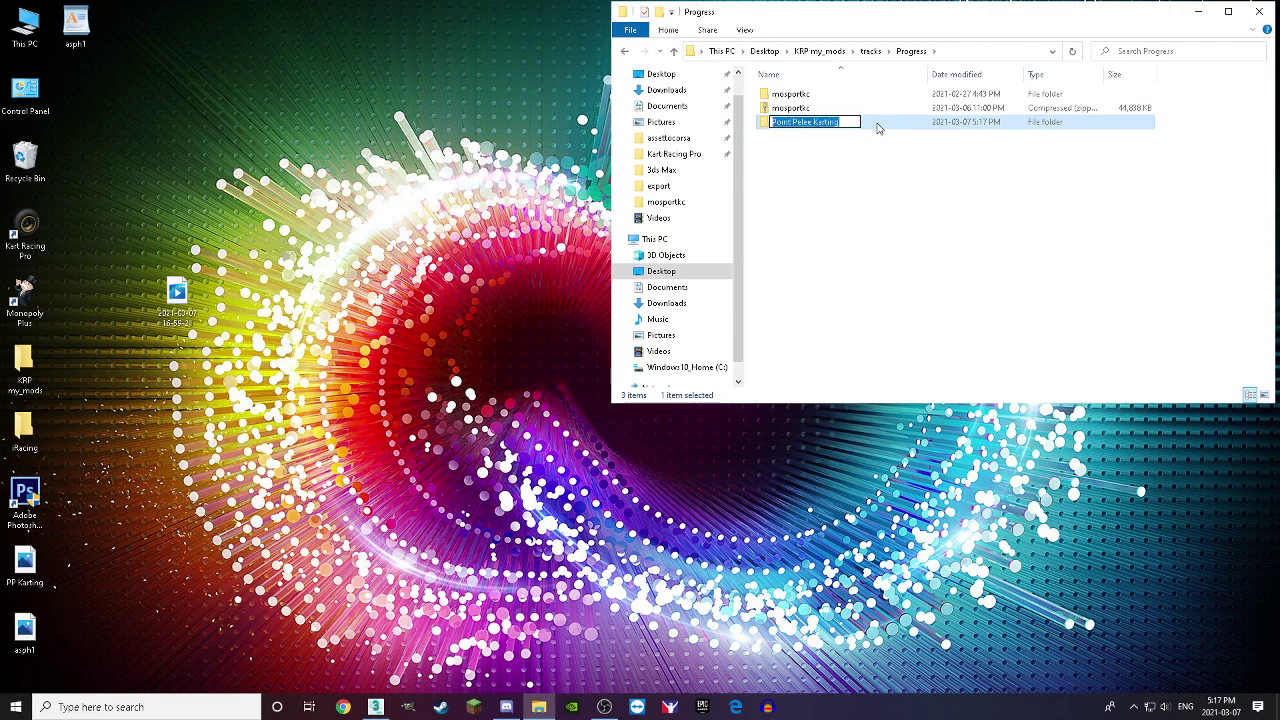
key(Return)
Step: Delete all the config and reverse subfolders inside the Point Pelee Karting folder
double_click(840, 108)
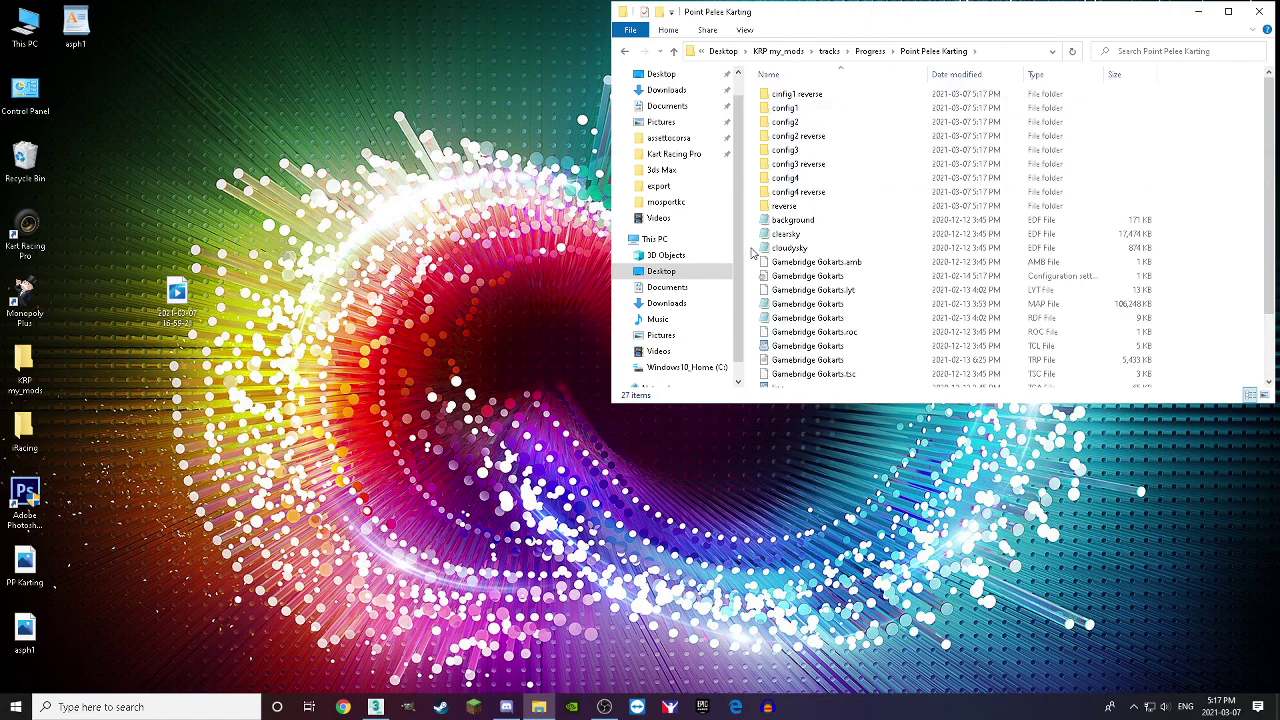
drag(754, 212, 816, 96)
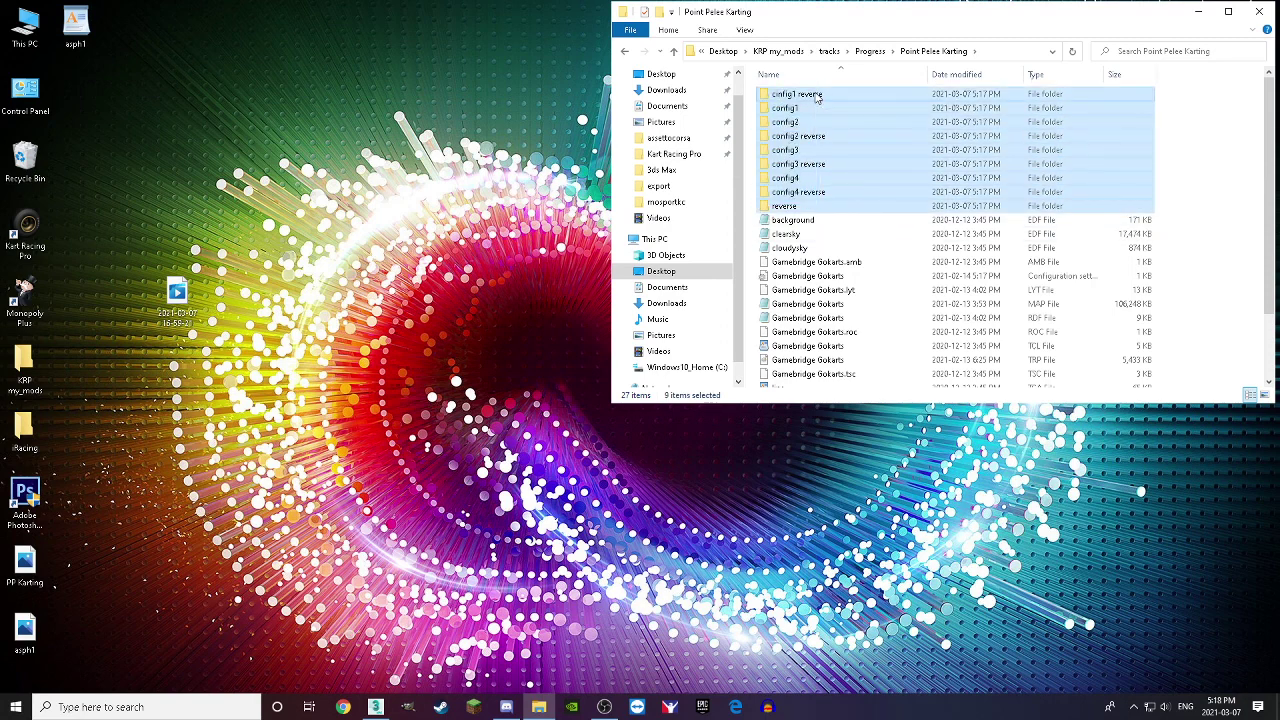
key(Delete)
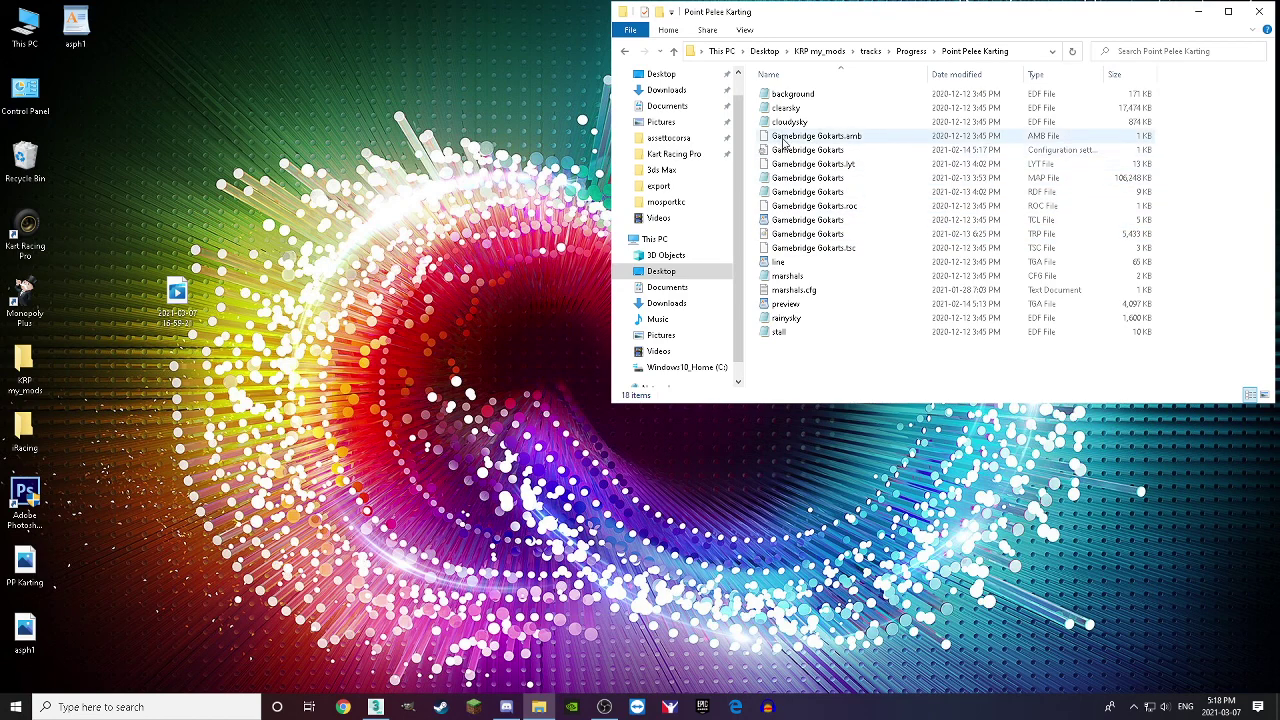
Step: Batch-rename all Gamebridge Gokarts files to Point Pelee Karting and delete the .lyt file among them
drag(757, 142, 790, 255)
right_click(790, 255)
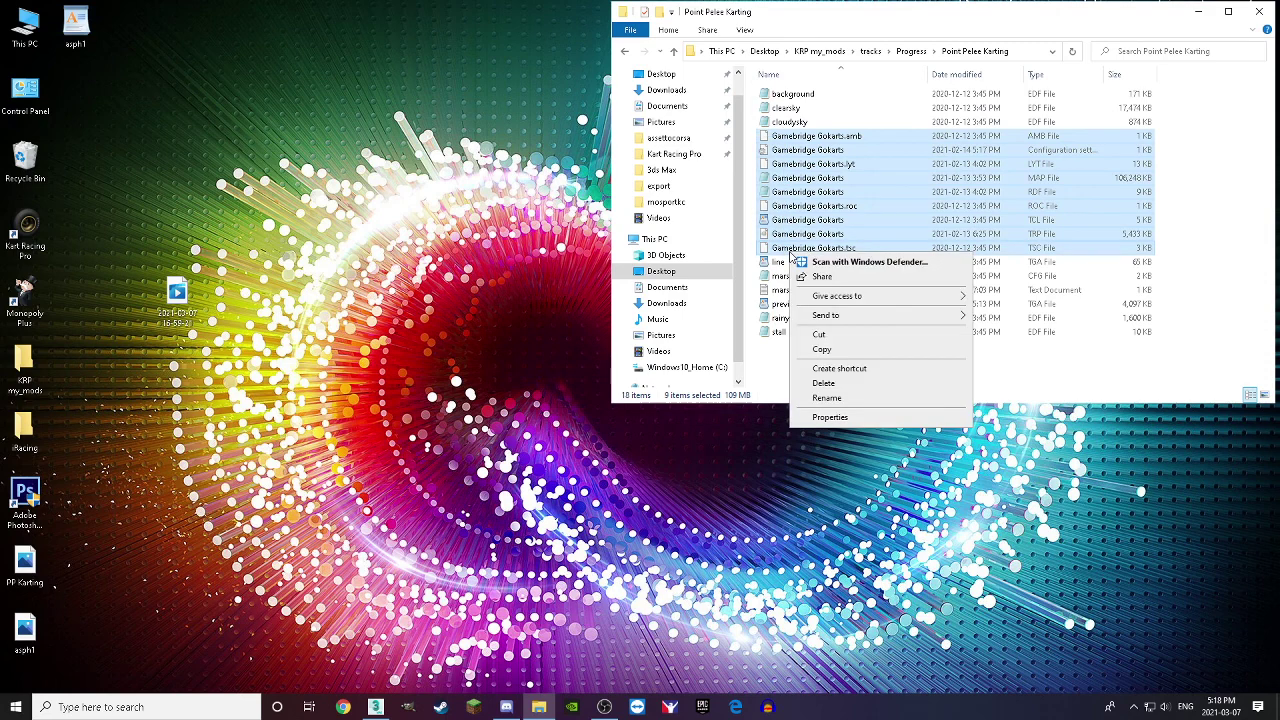
click(830, 394)
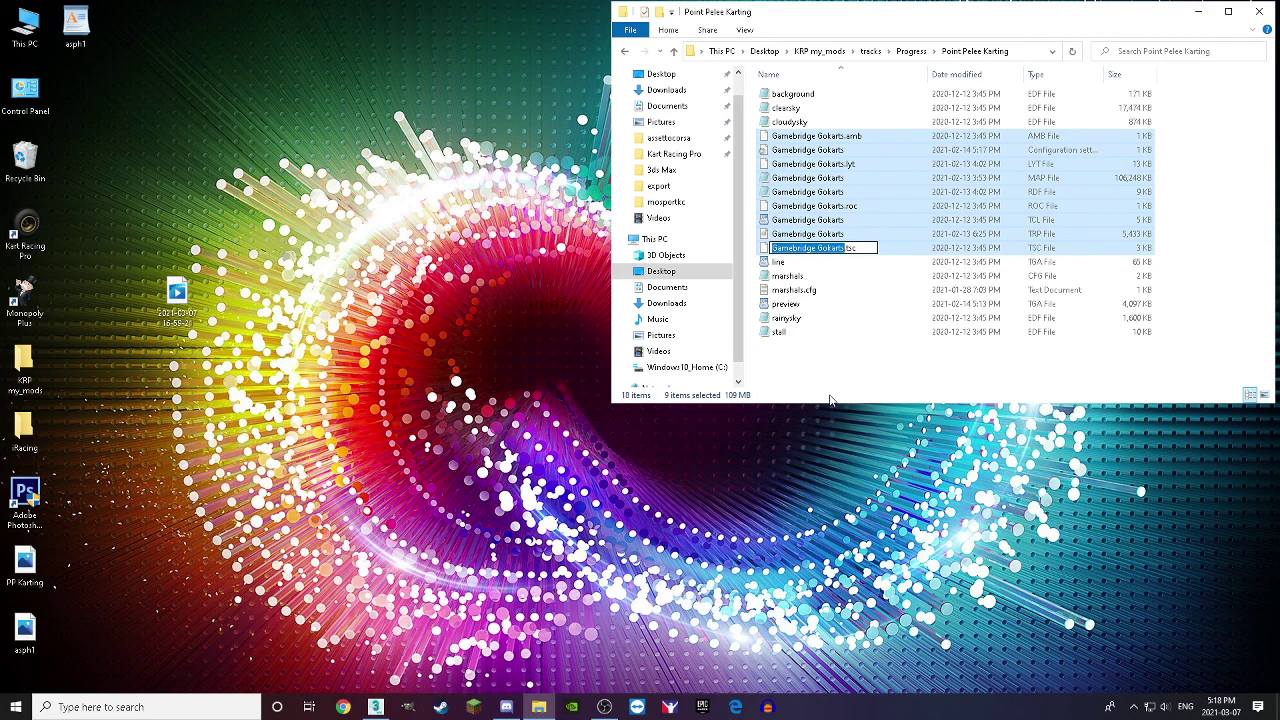
key(ctrl+v)
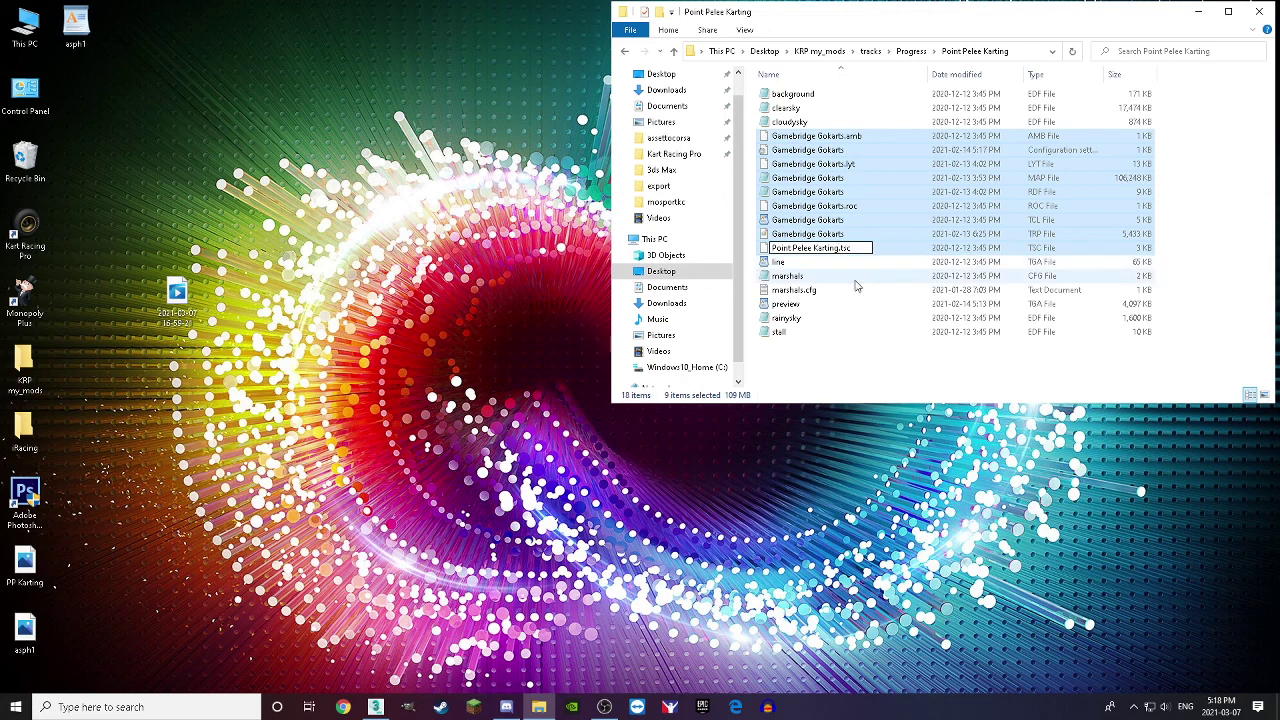
click(830, 372)
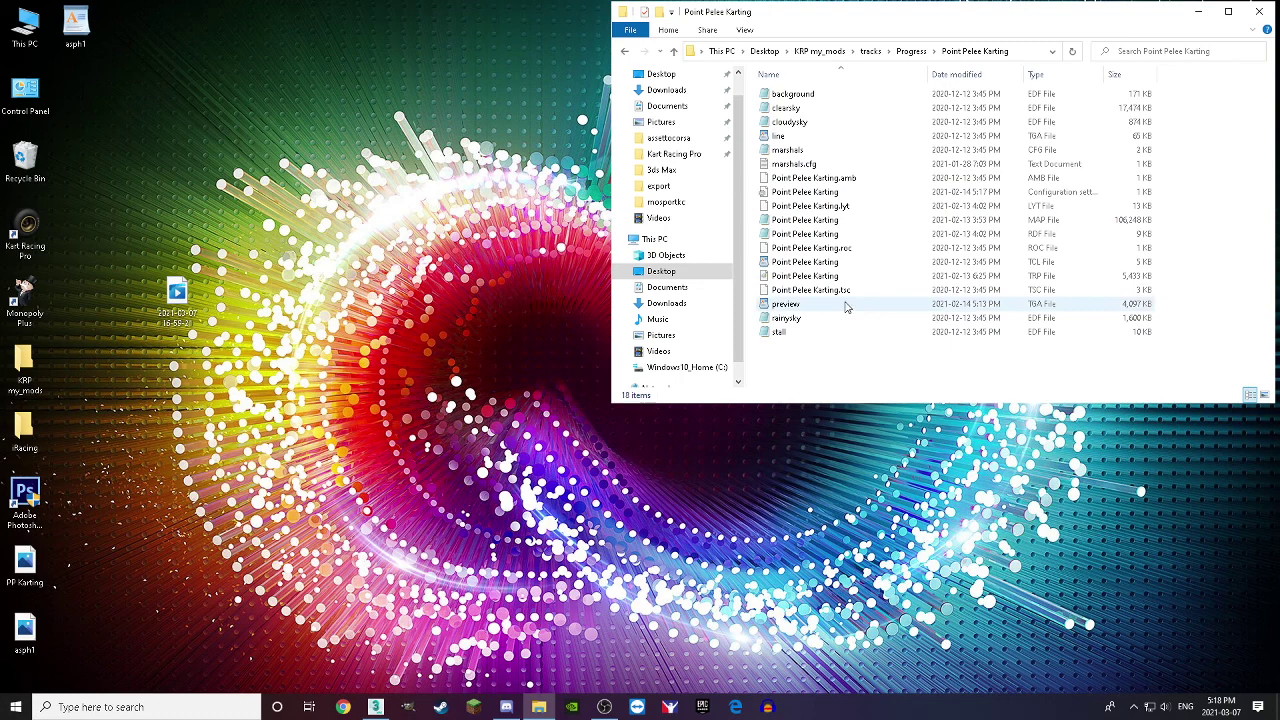
click(853, 209)
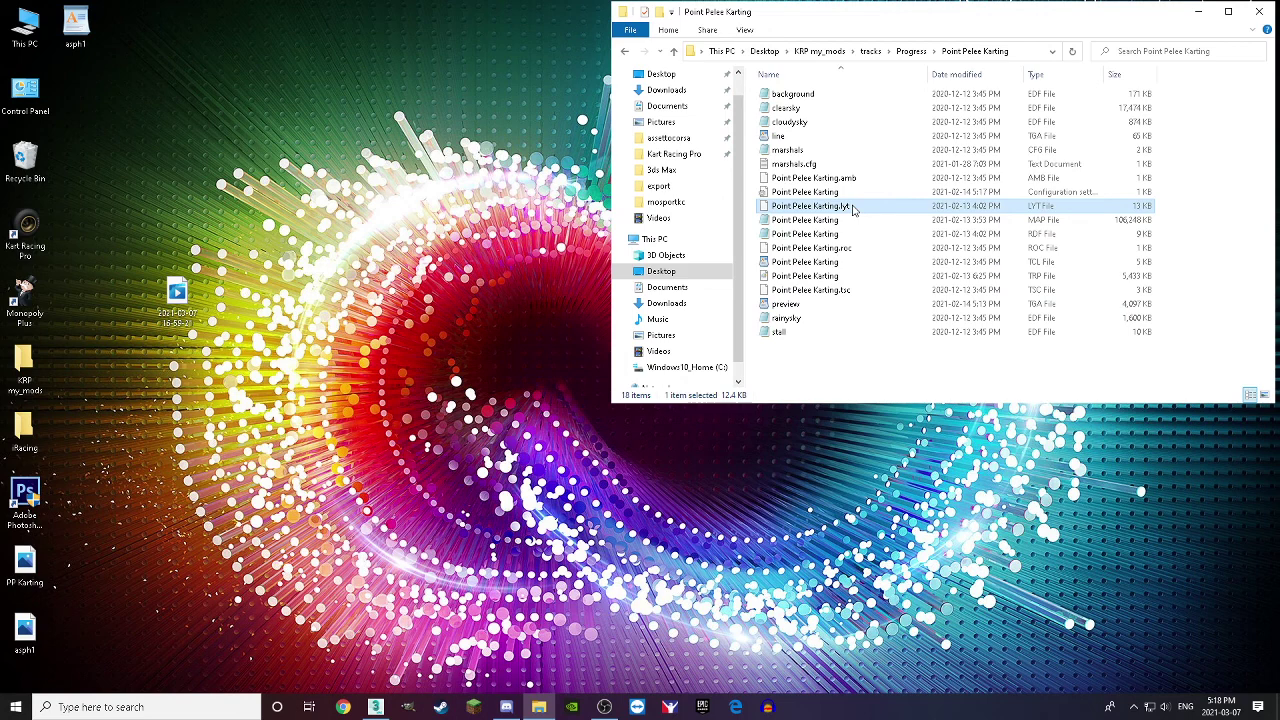
key(Delete)
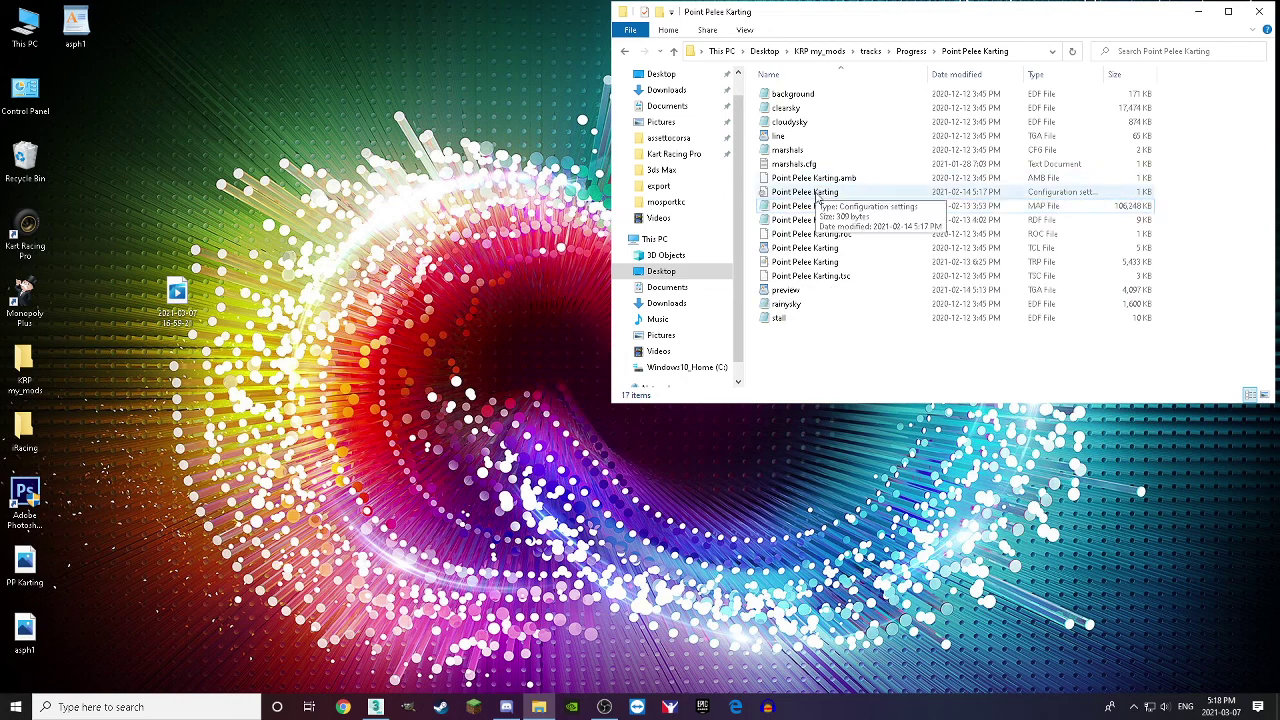
Step: Open the Point Pelee Karting configuration settings file in Notepad and set its name value to Point Pelee Karting
double_click(817, 193)
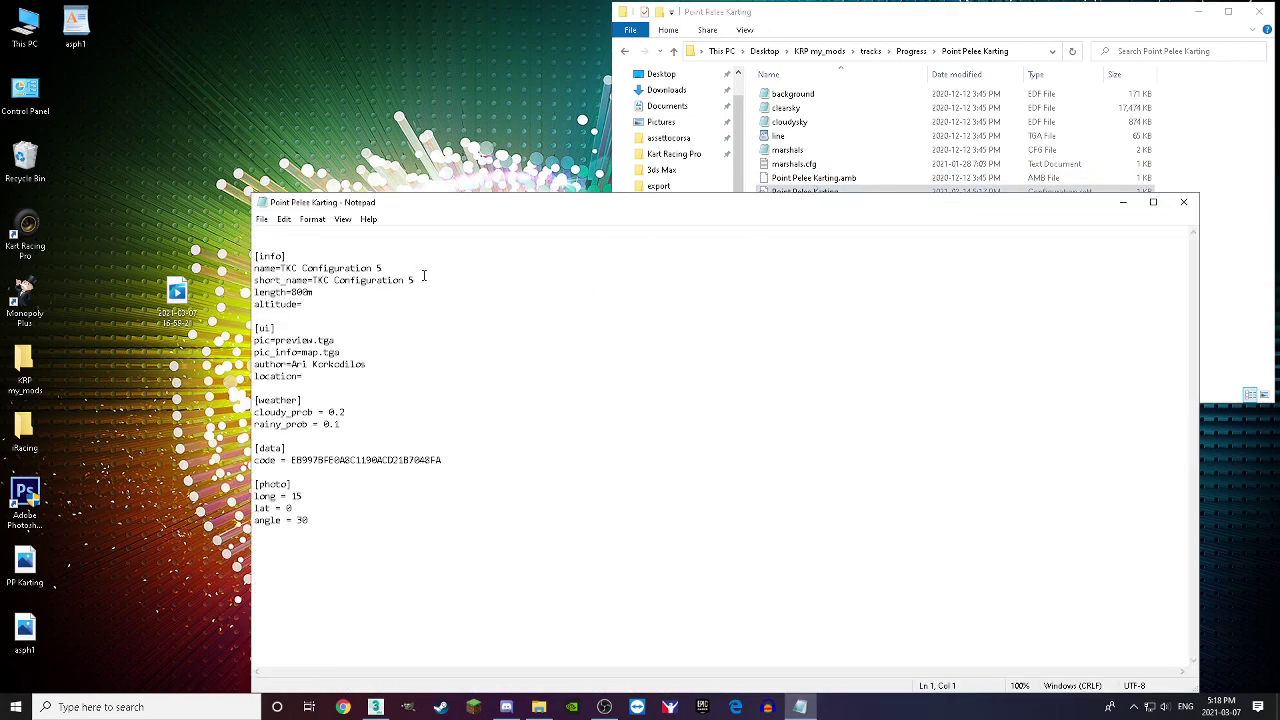
drag(399, 268, 287, 268)
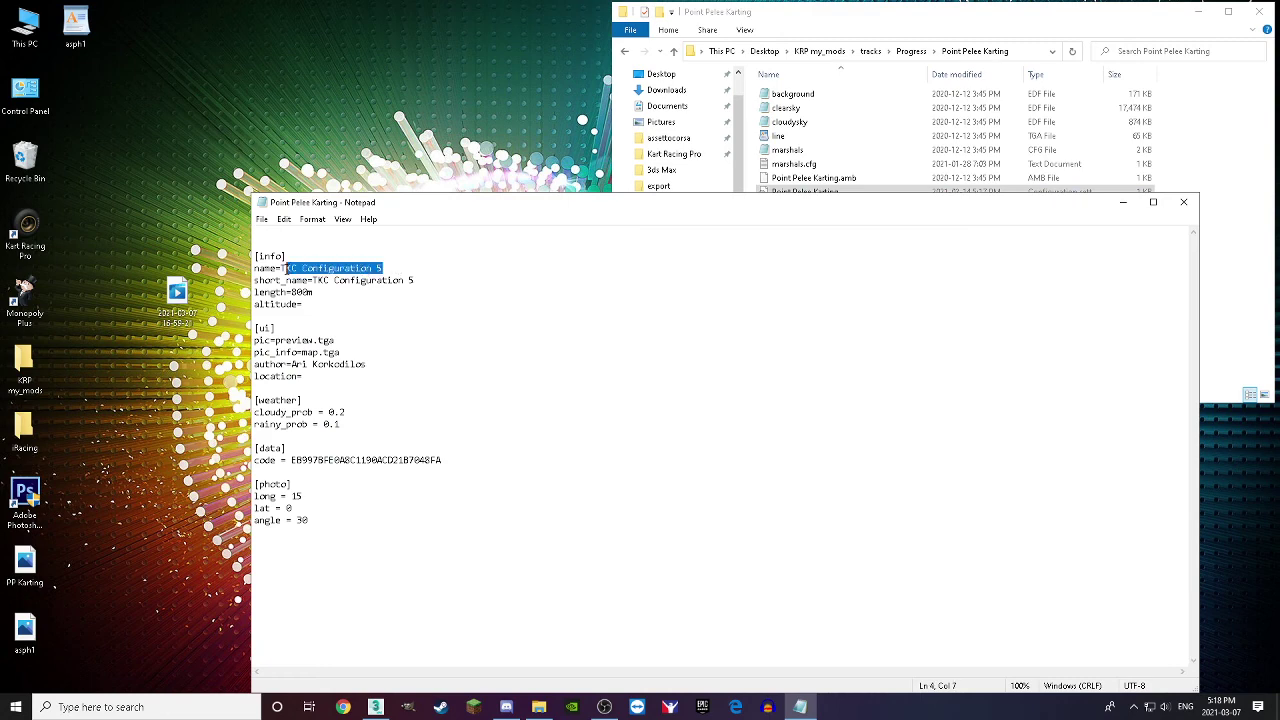
text(Point Pelee)
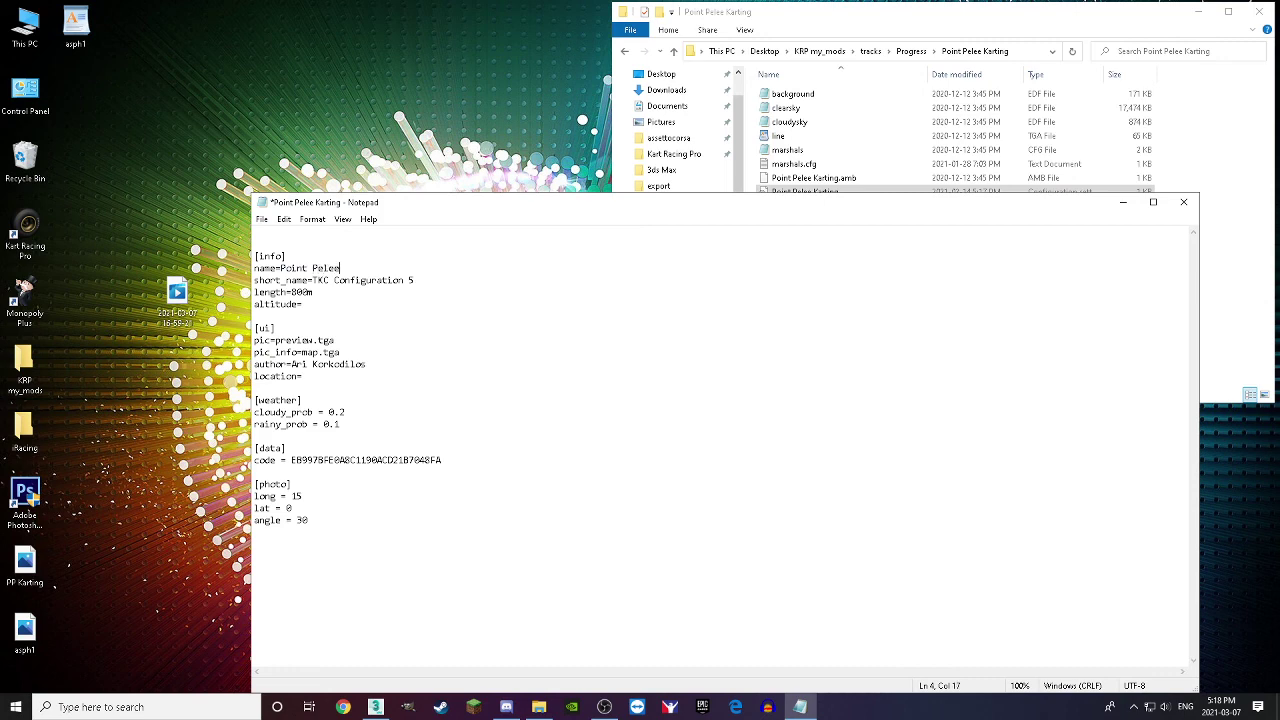
text(arting)
Step: Set the short_name value to Point Pelee Karting, then save and close the configuration file
drag(393, 270, 285, 268)
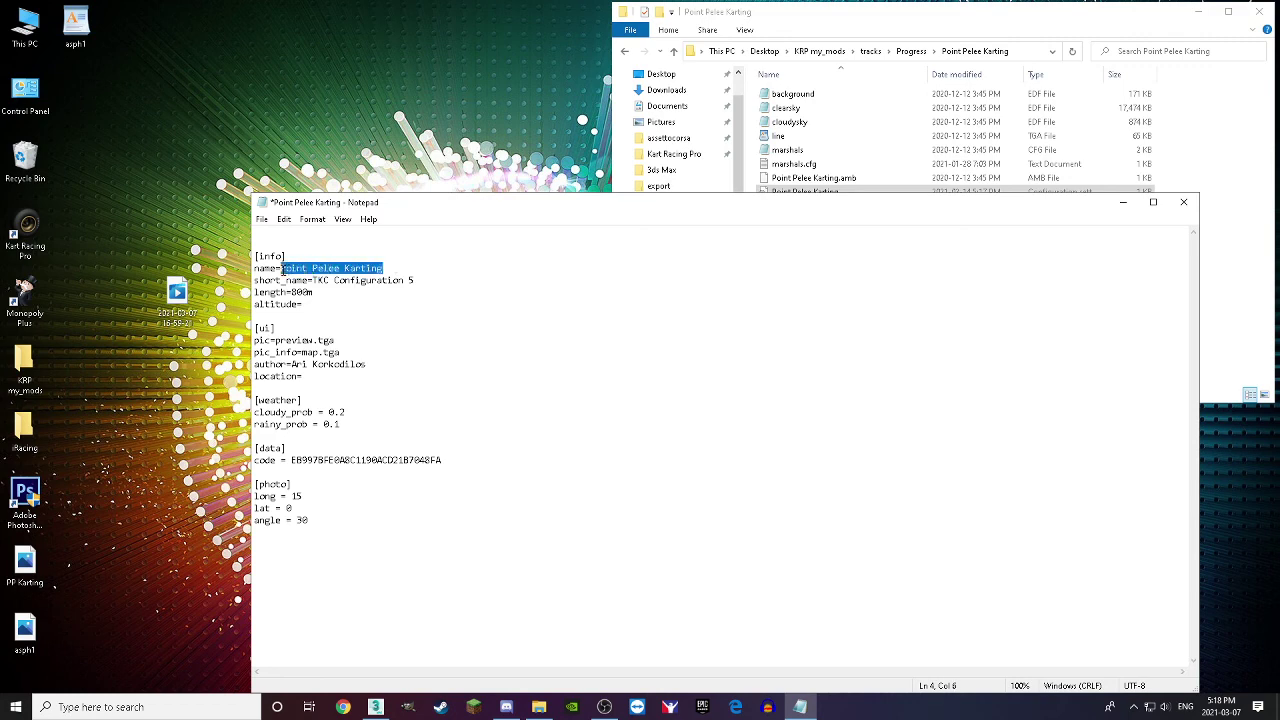
drag(414, 281, 316, 281)
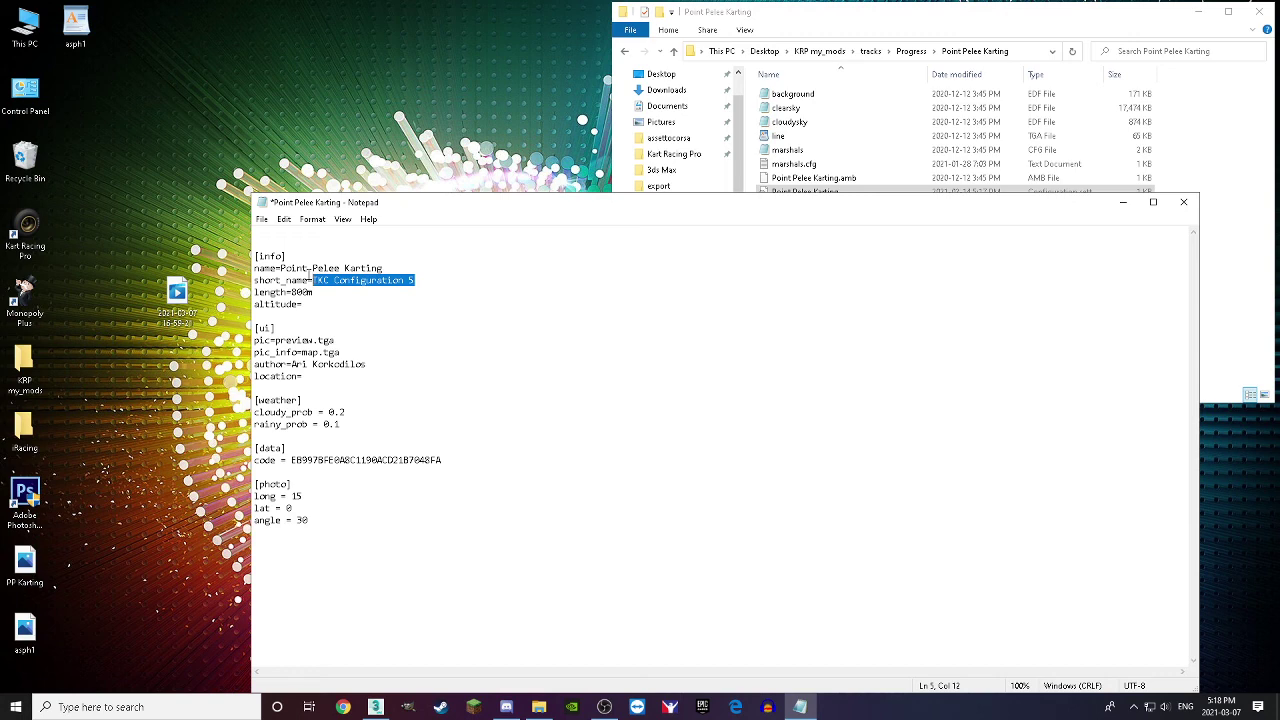
text(Point Pelee Karting)
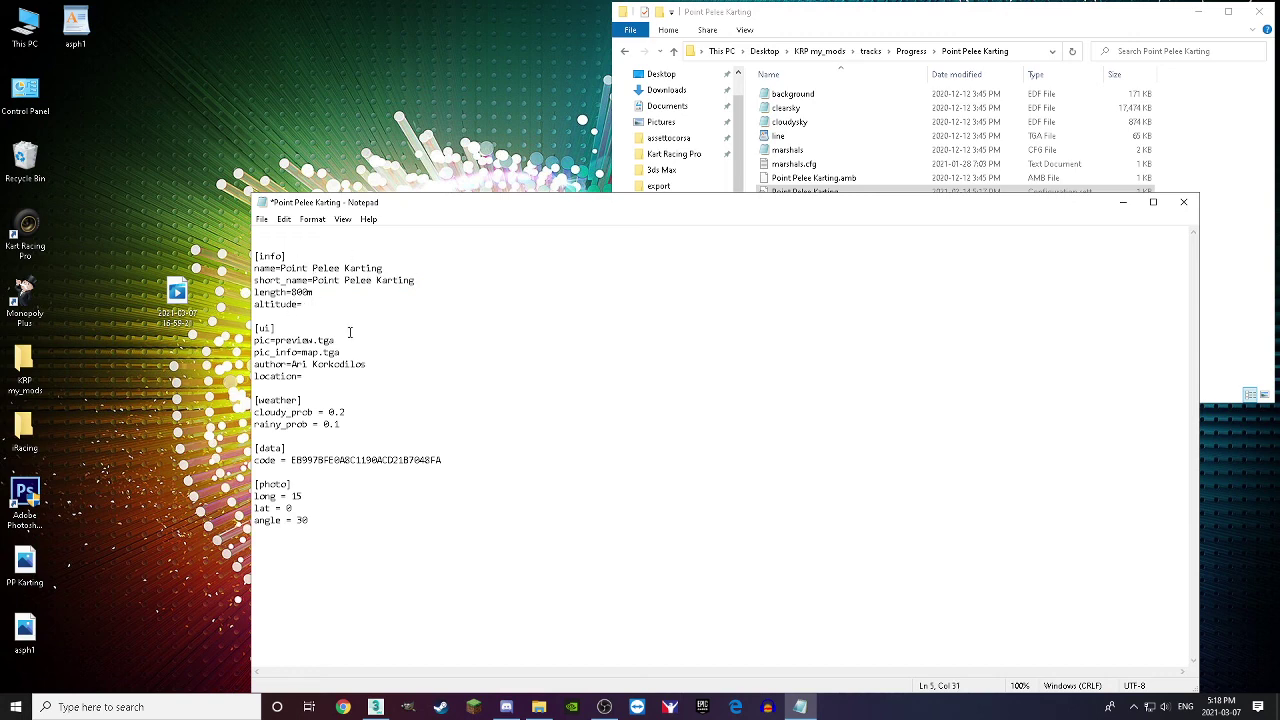
drag(387, 362, 313, 364)
click(516, 359)
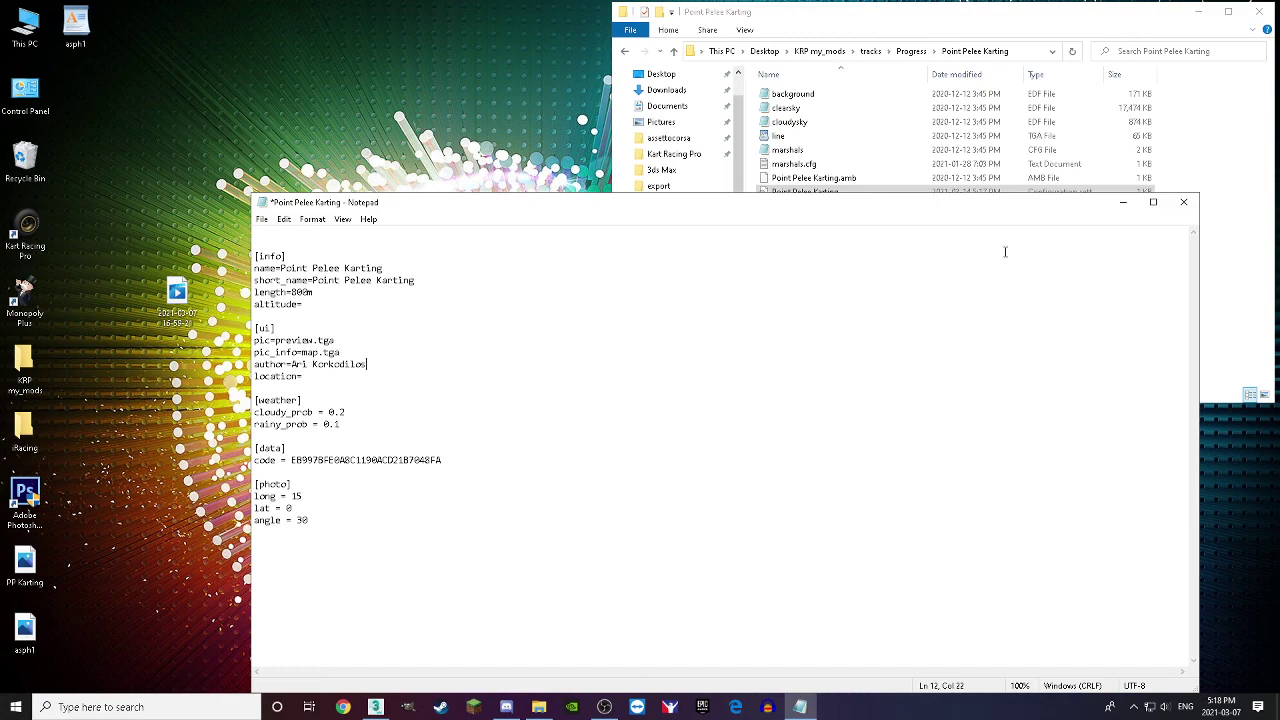
click(1183, 202)
click(600, 376)
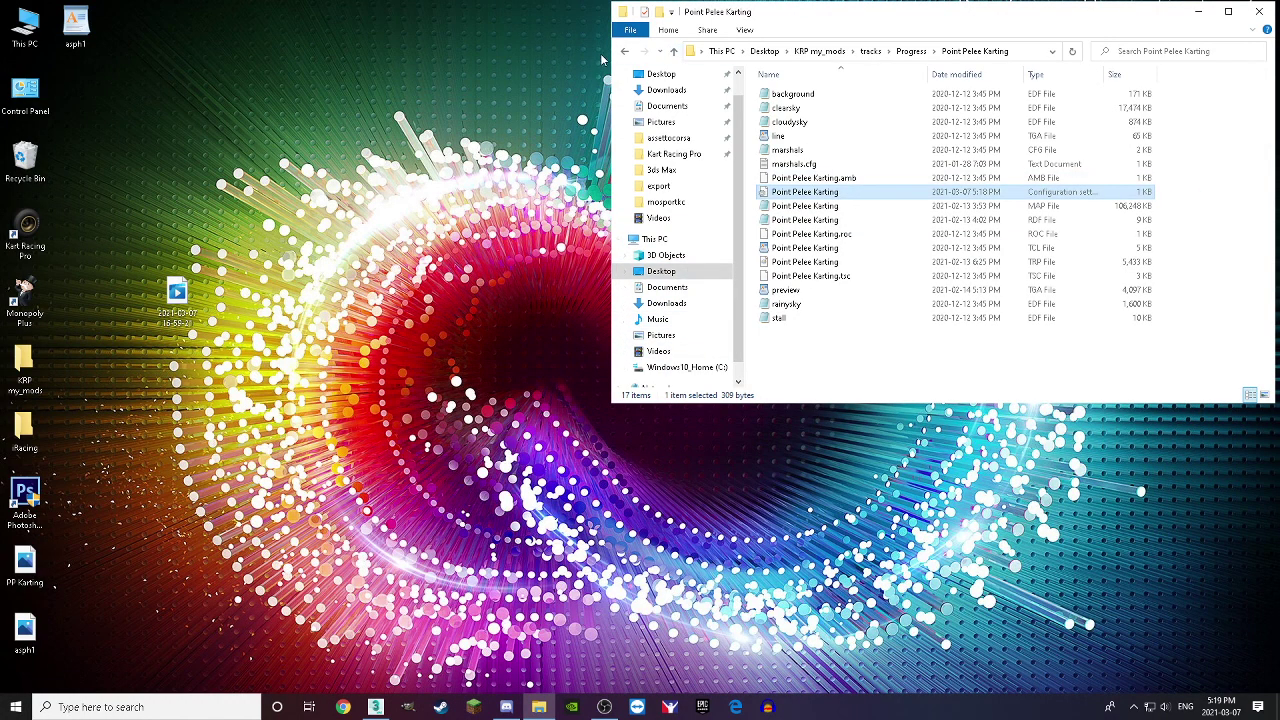
Step: Go back up to KRP my_mods and open the KRP mod tools folder
click(624, 51)
click(624, 51)
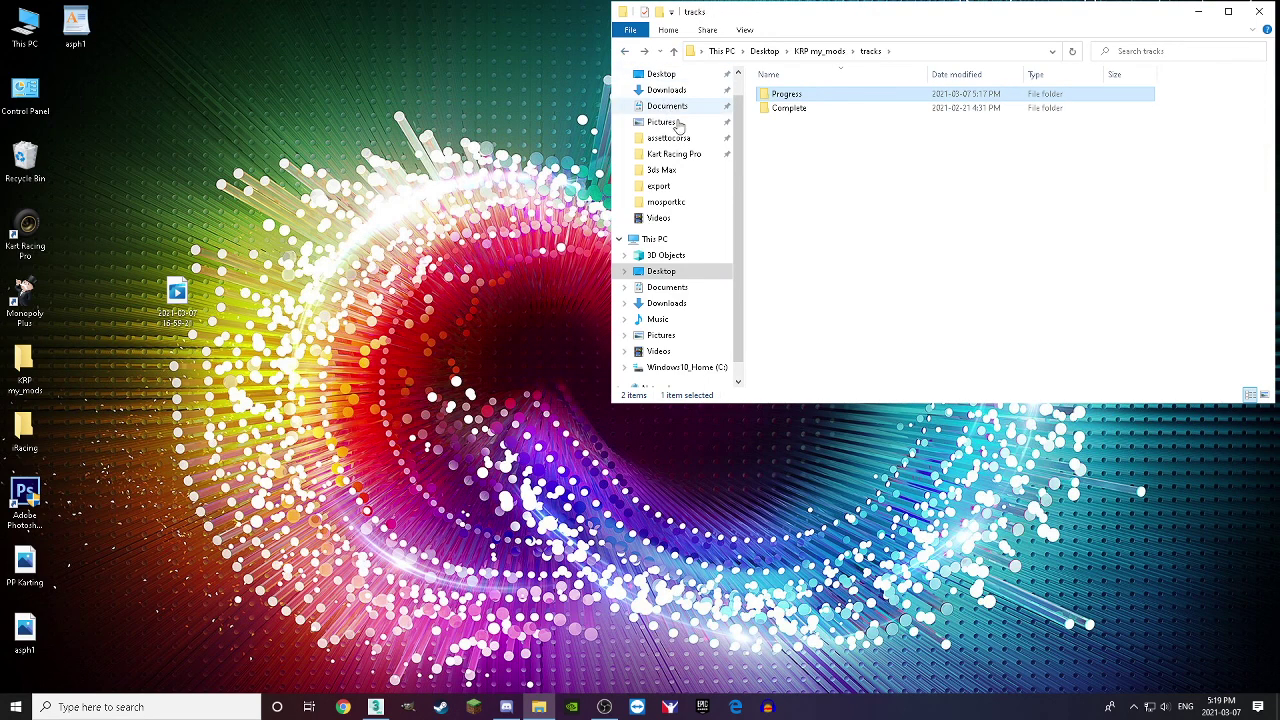
click(624, 51)
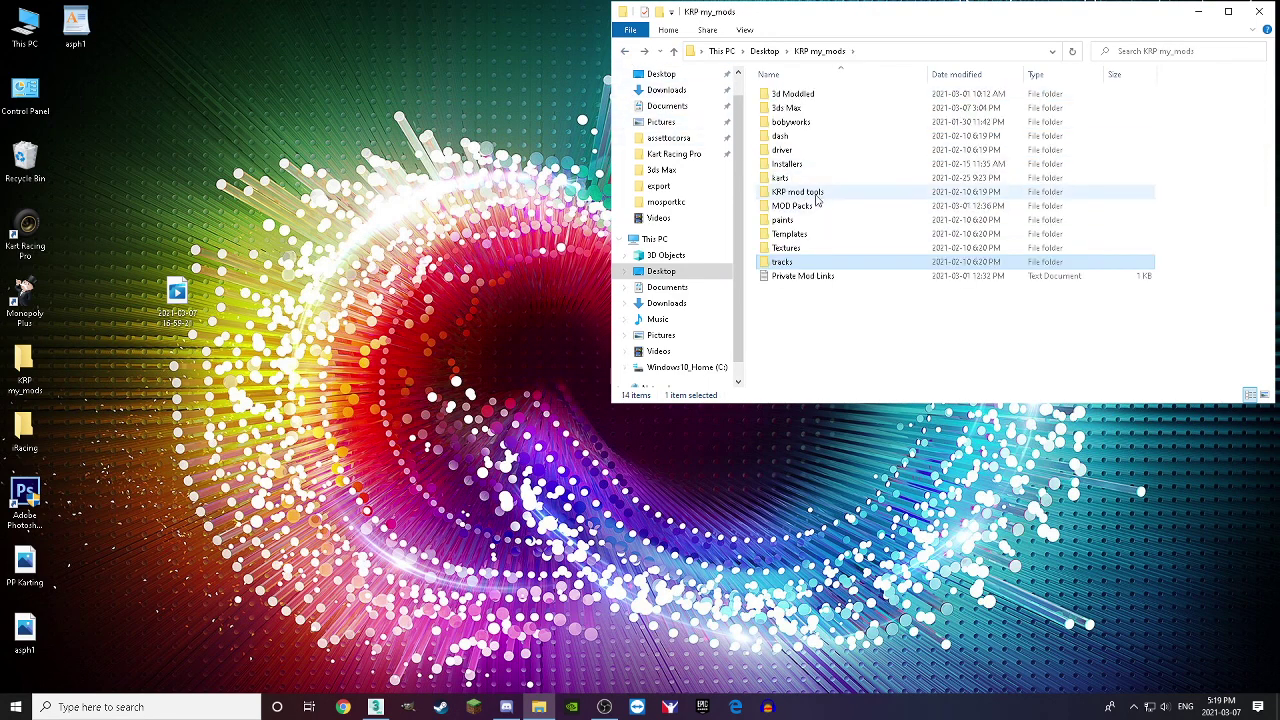
double_click(805, 196)
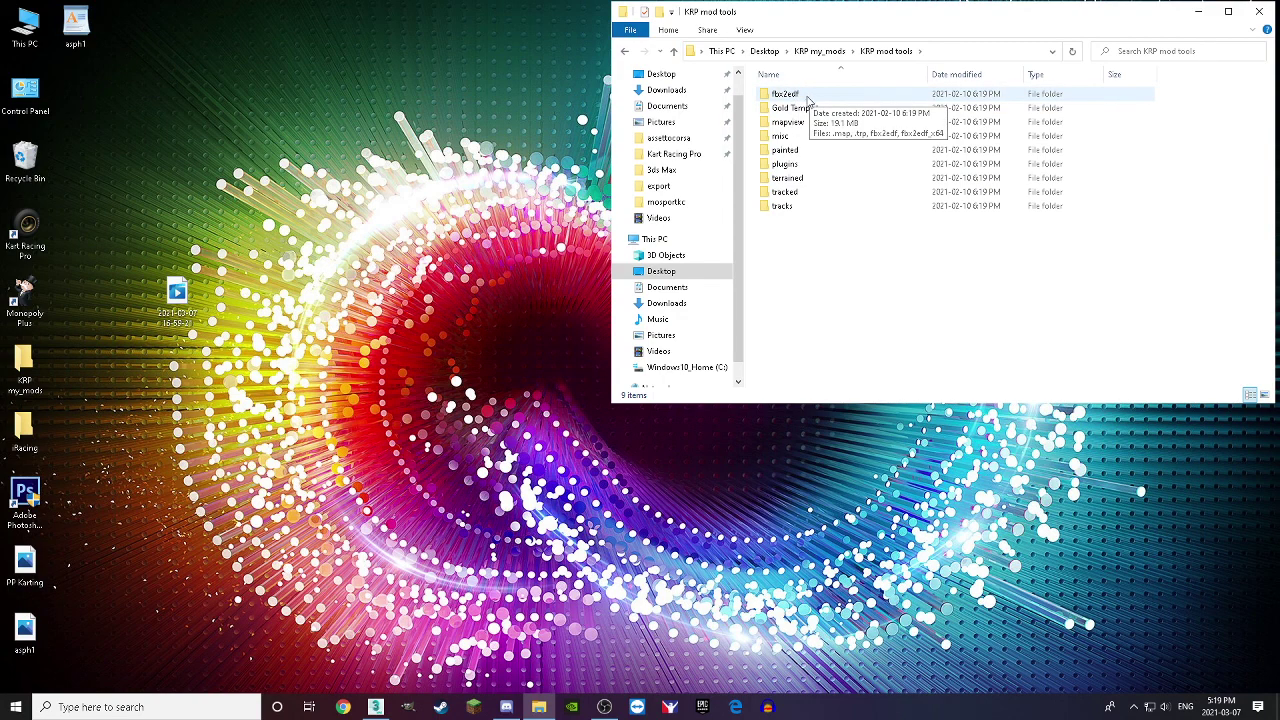
Step: Switch to Chrome, search for "kart racing pro forum", and open the Kart Racing Pro Official Forum
click(343, 707)
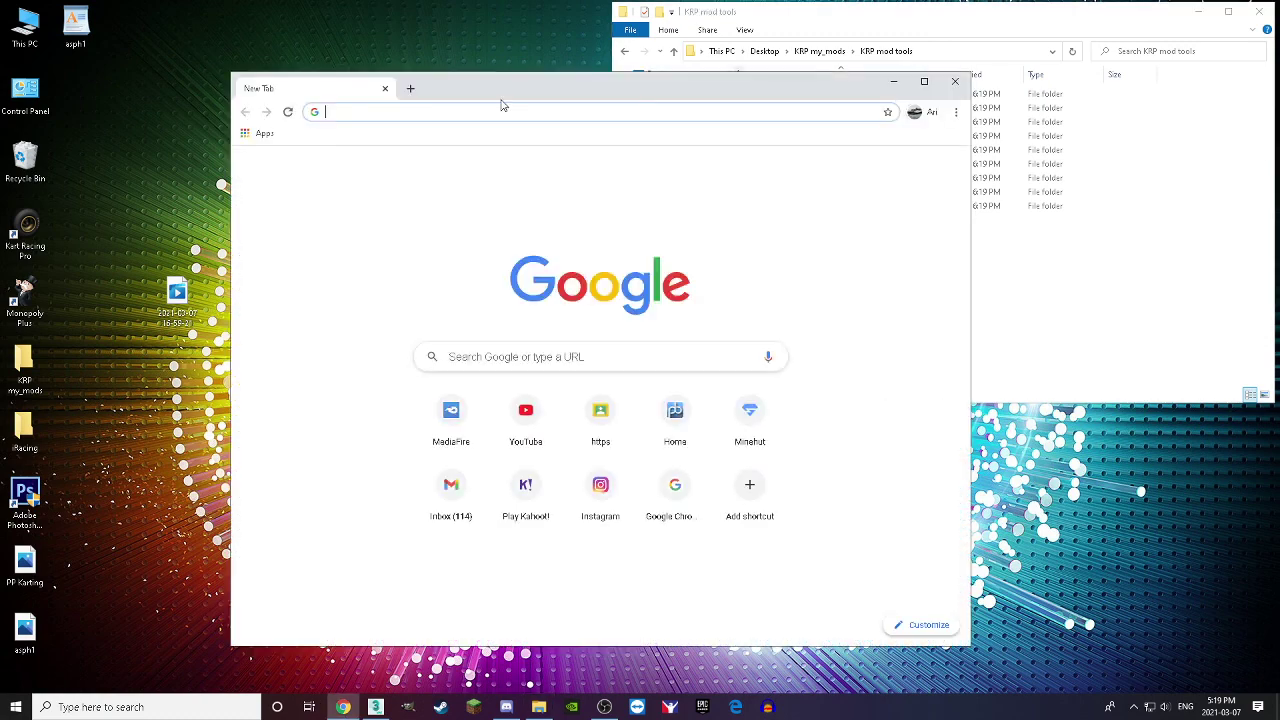
text(kart rac)
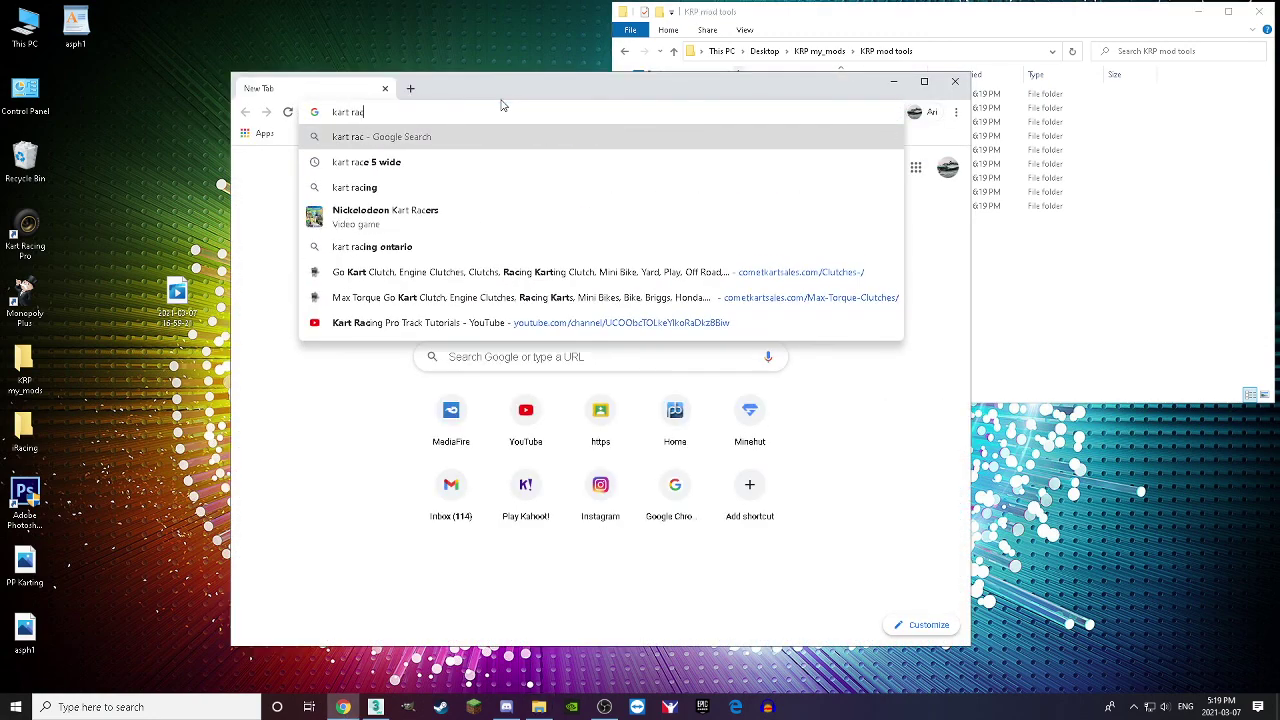
text(ing pro forum)
key(Return)
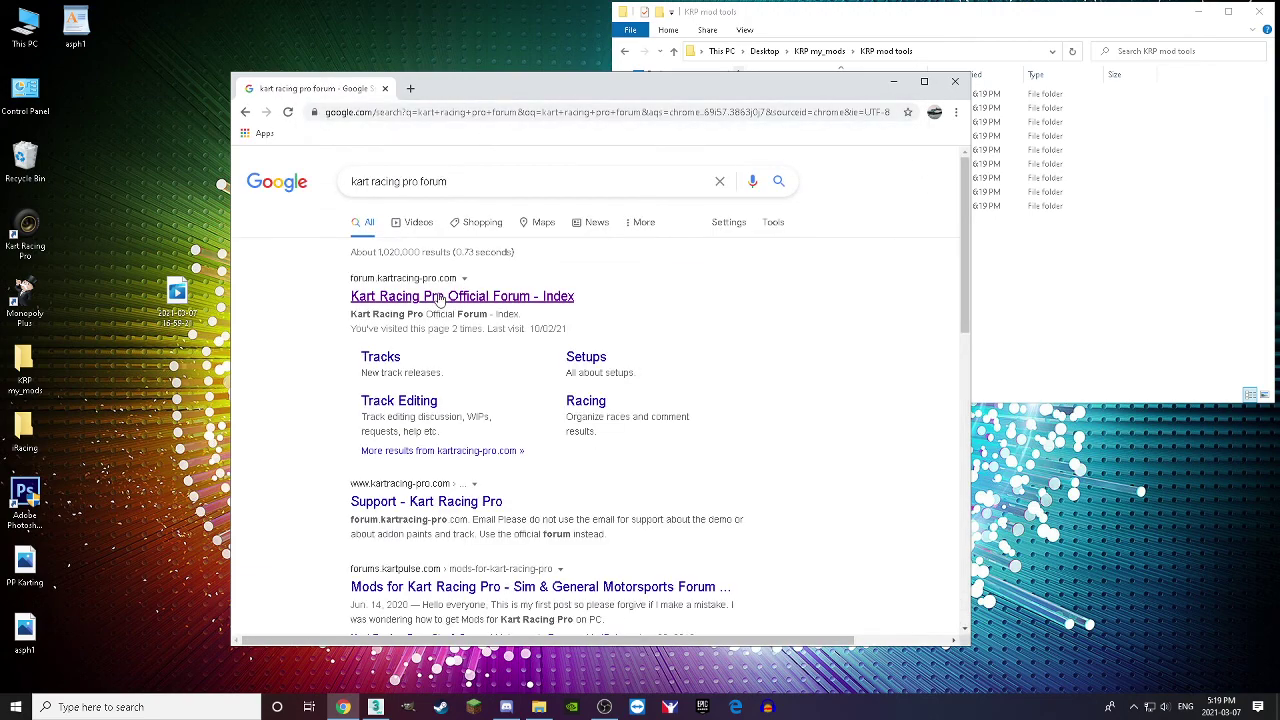
click(440, 297)
Step: Open the Track creation guide topic in the forum's Track Editing board
scroll(430, 360, down, 3)
scroll(378, 320, down, 2)
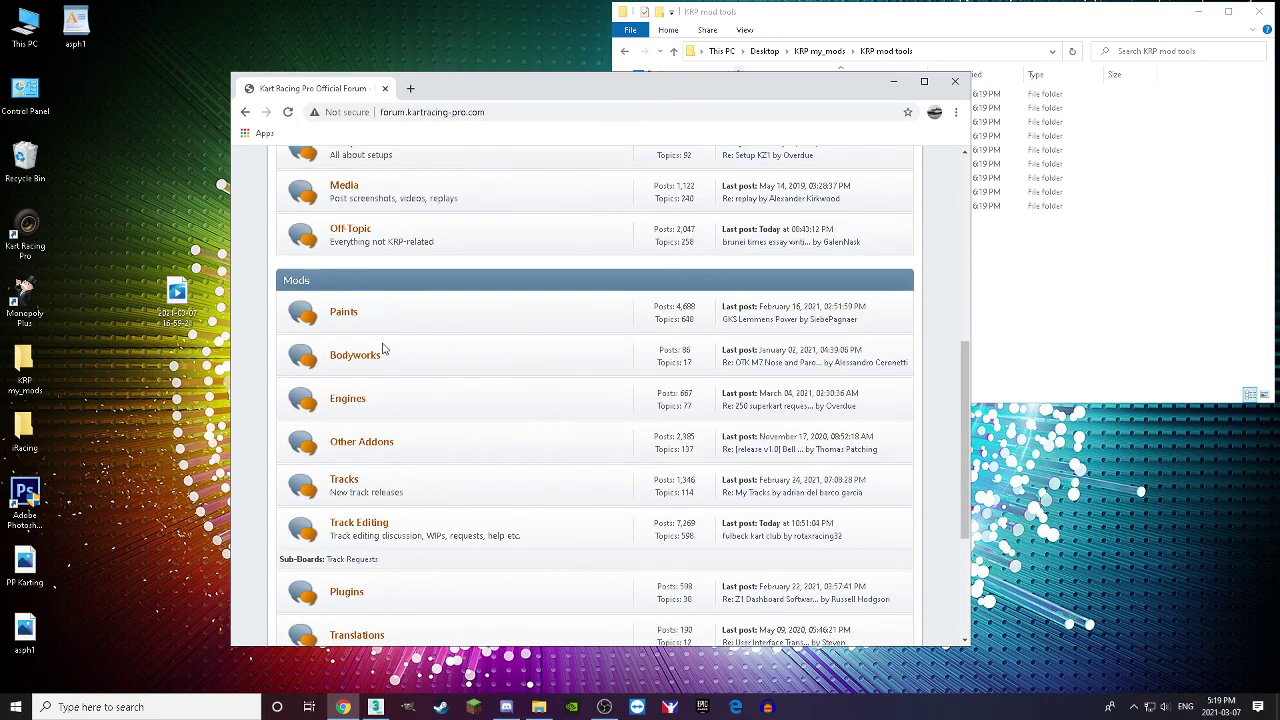
scroll(378, 320, down, 2)
click(358, 328)
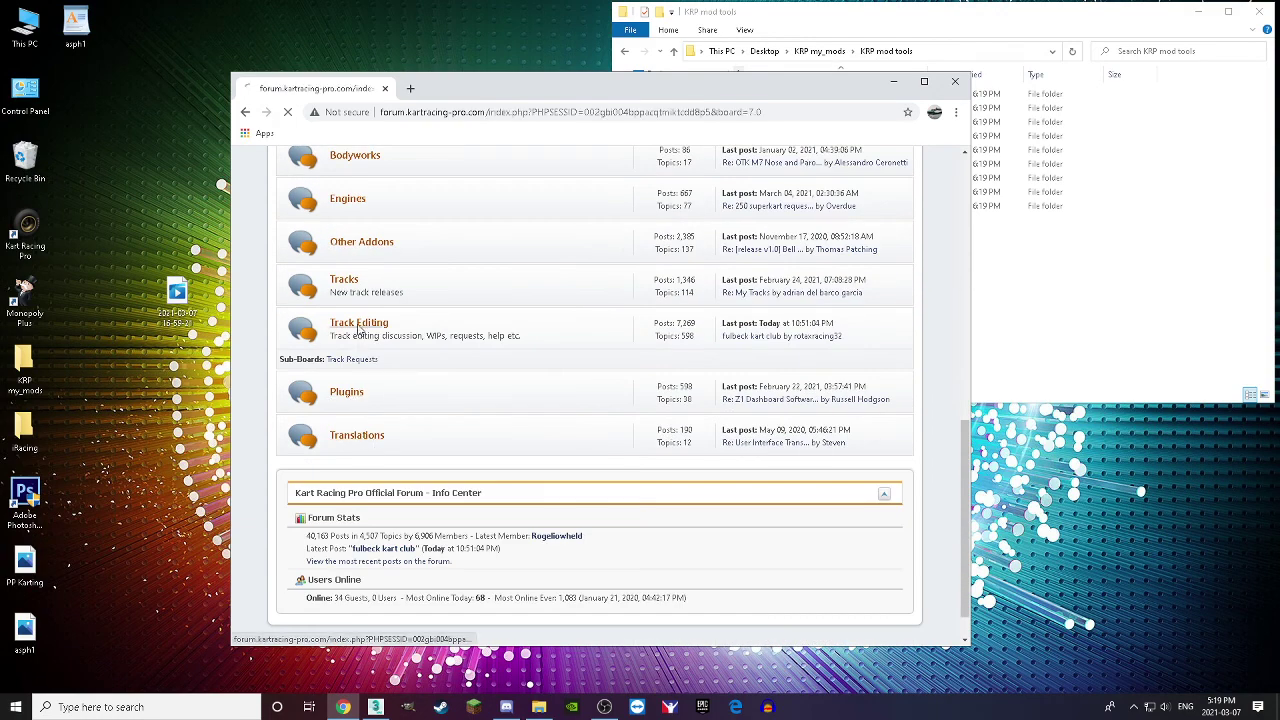
scroll(391, 366, down, 2)
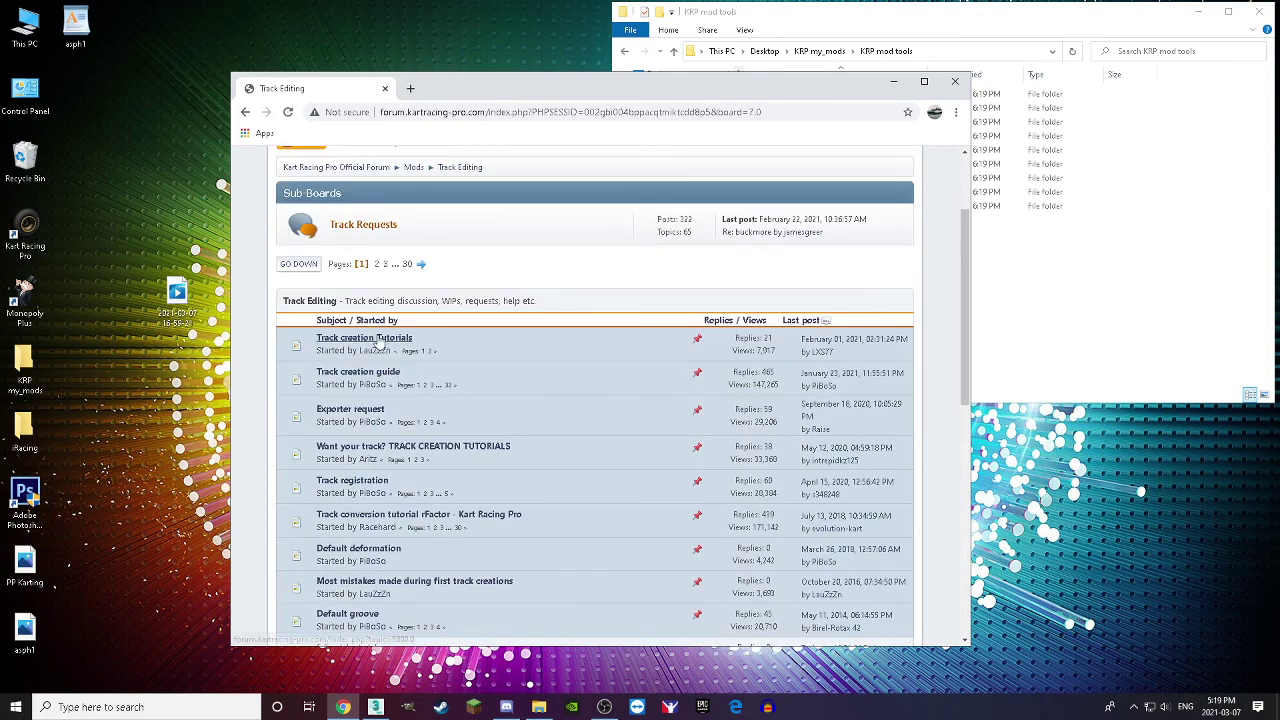
click(360, 372)
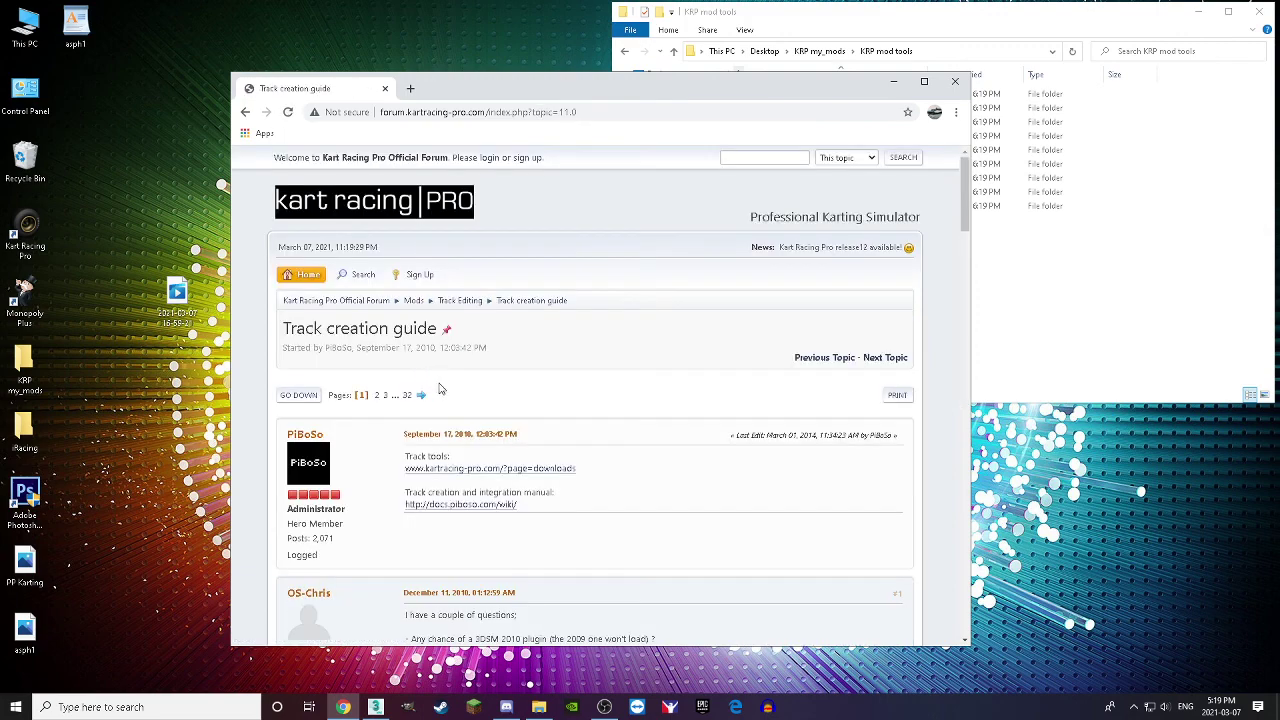
Step: Open the track tools downloads page linked in the guide, locate the Track tools zip file, and minimize Chrome
scroll(437, 387, down, 1)
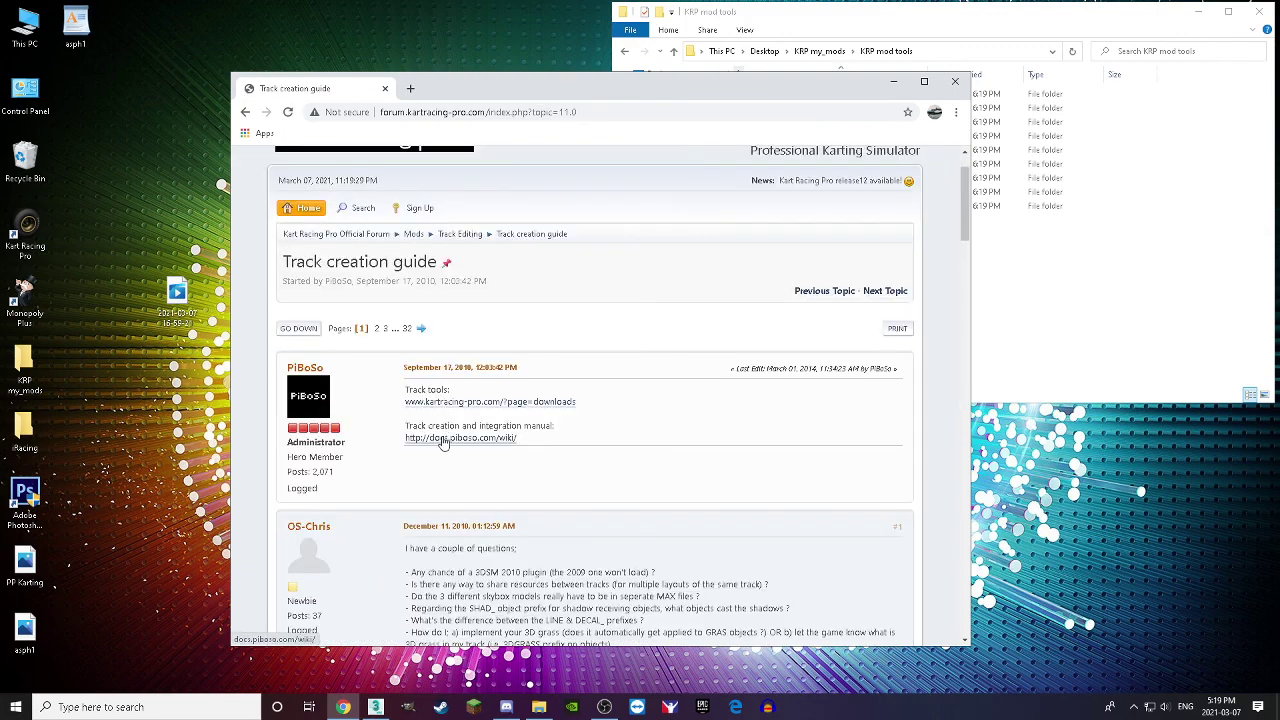
click(442, 404)
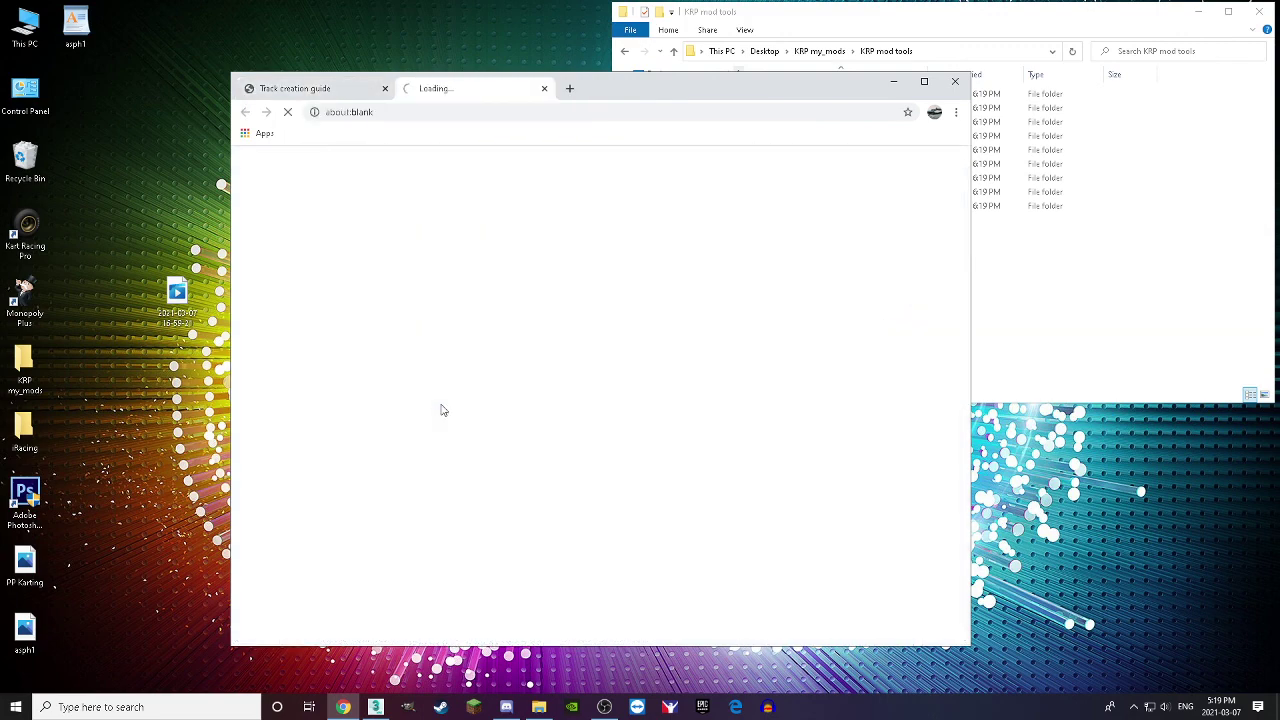
scroll(440, 406, down, 1)
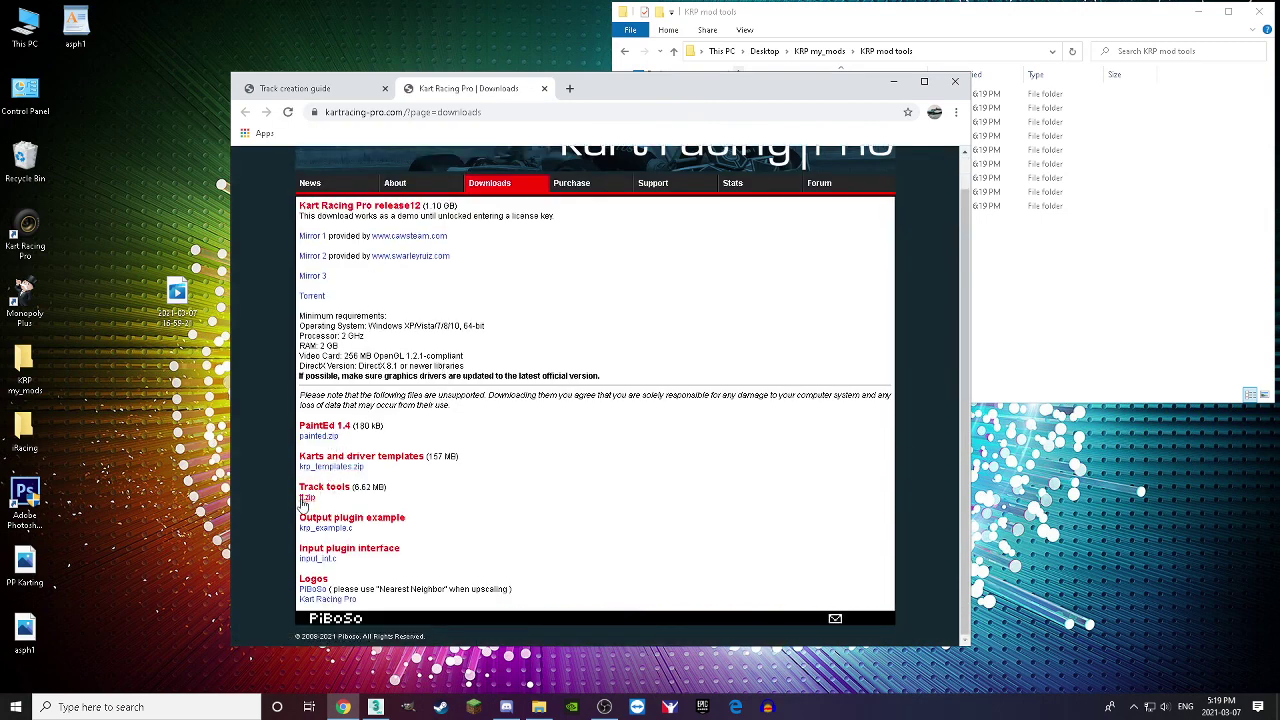
click(893, 82)
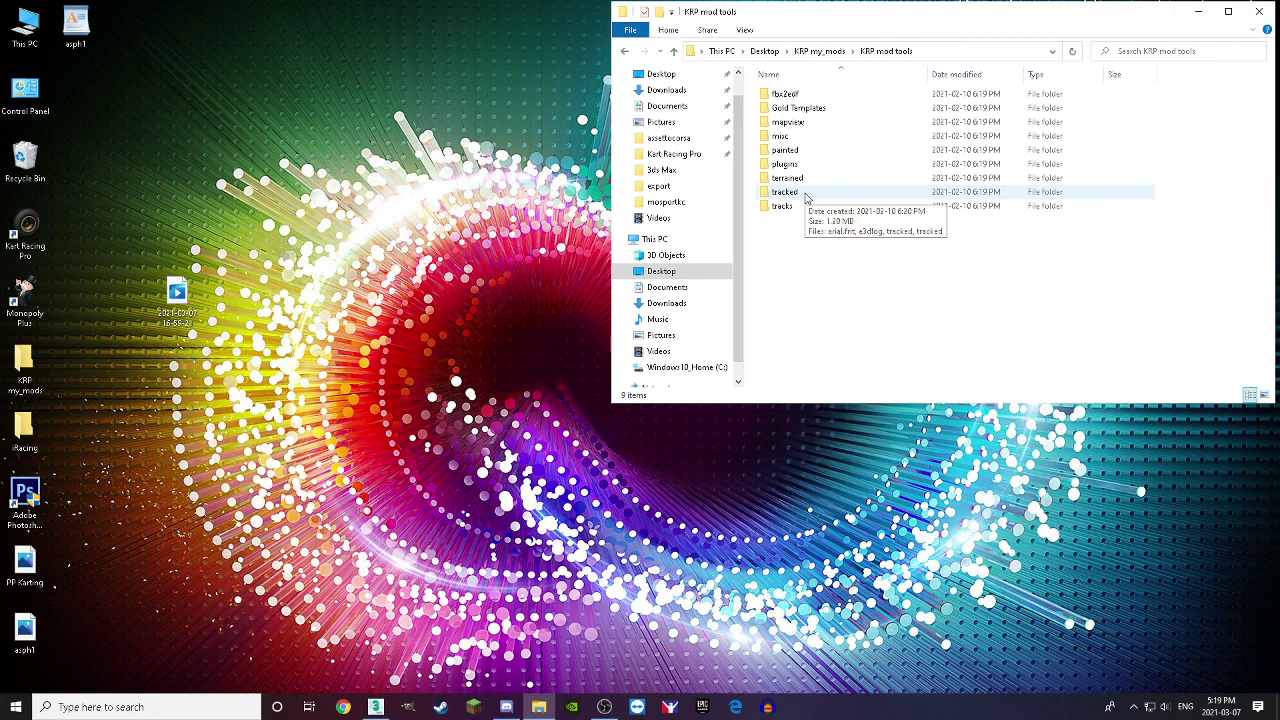
Step: Check the nested tracks folder inside KRP mod tools and return to the KRP mod tools folder
double_click(806, 206)
double_click(779, 94)
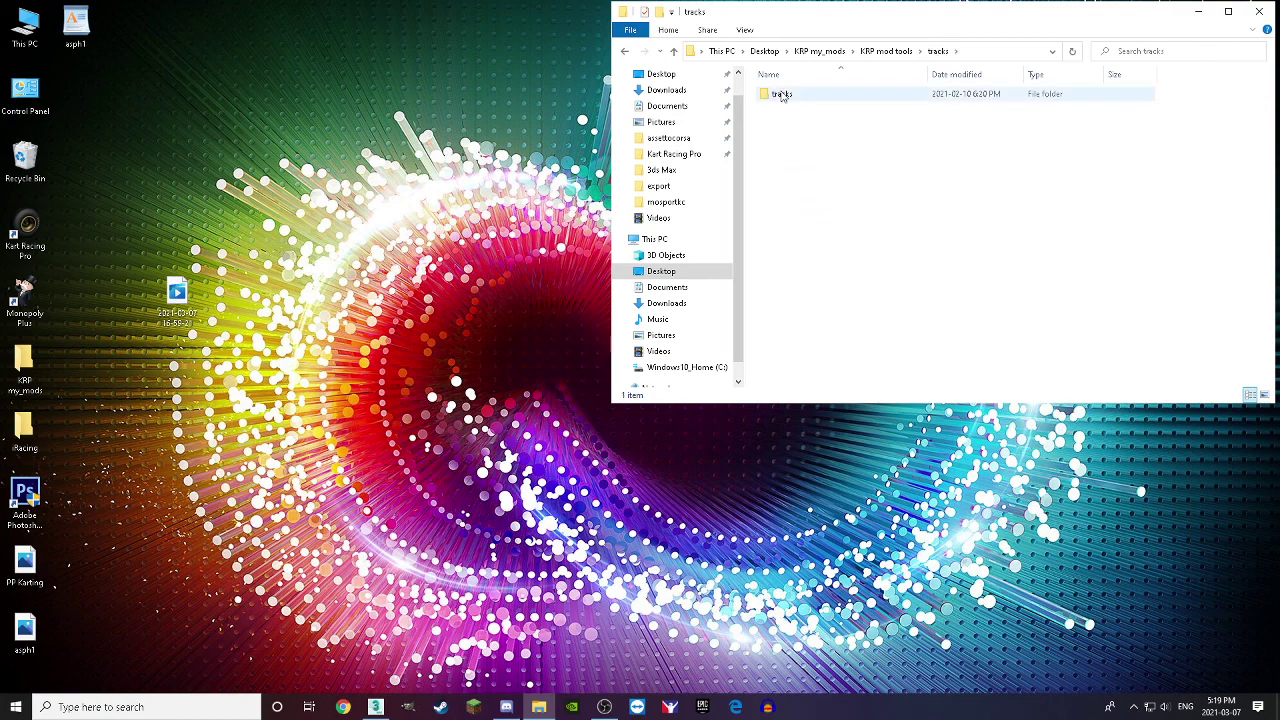
click(624, 51)
click(624, 51)
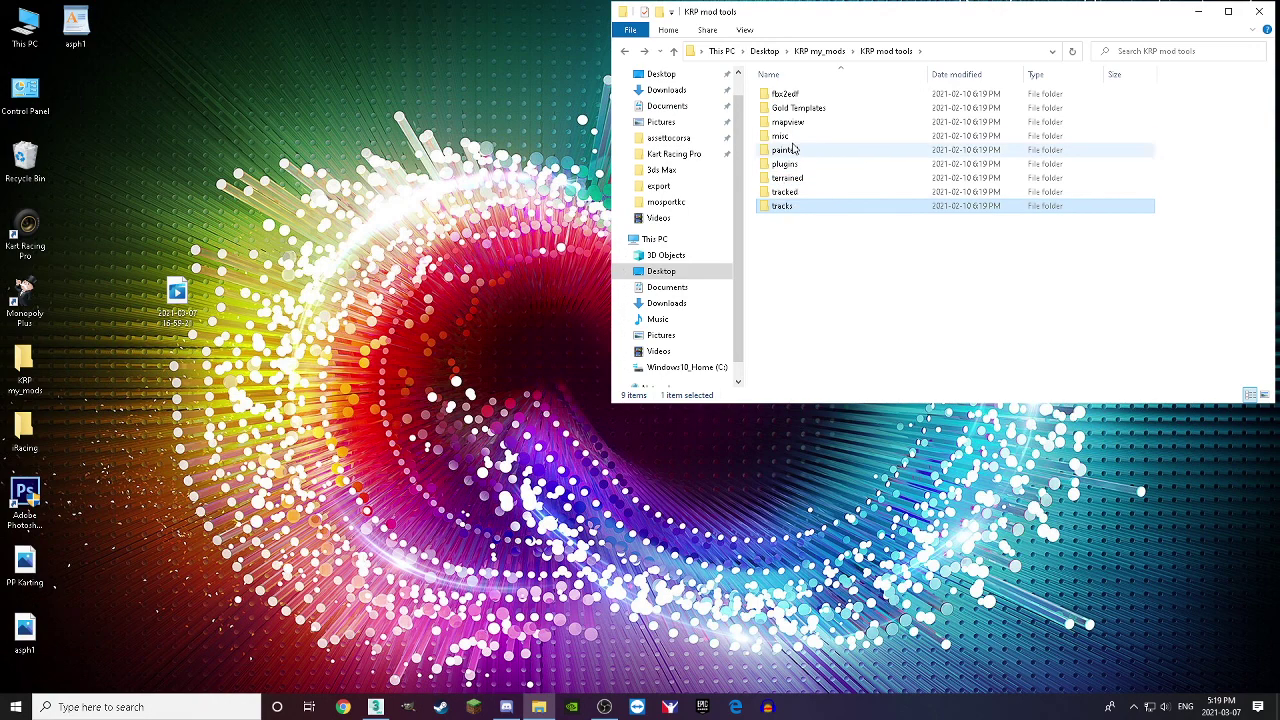
Step: Launch fbx2edf_x64 from the fbx2edf folder and set the conversion type to Map
double_click(804, 94)
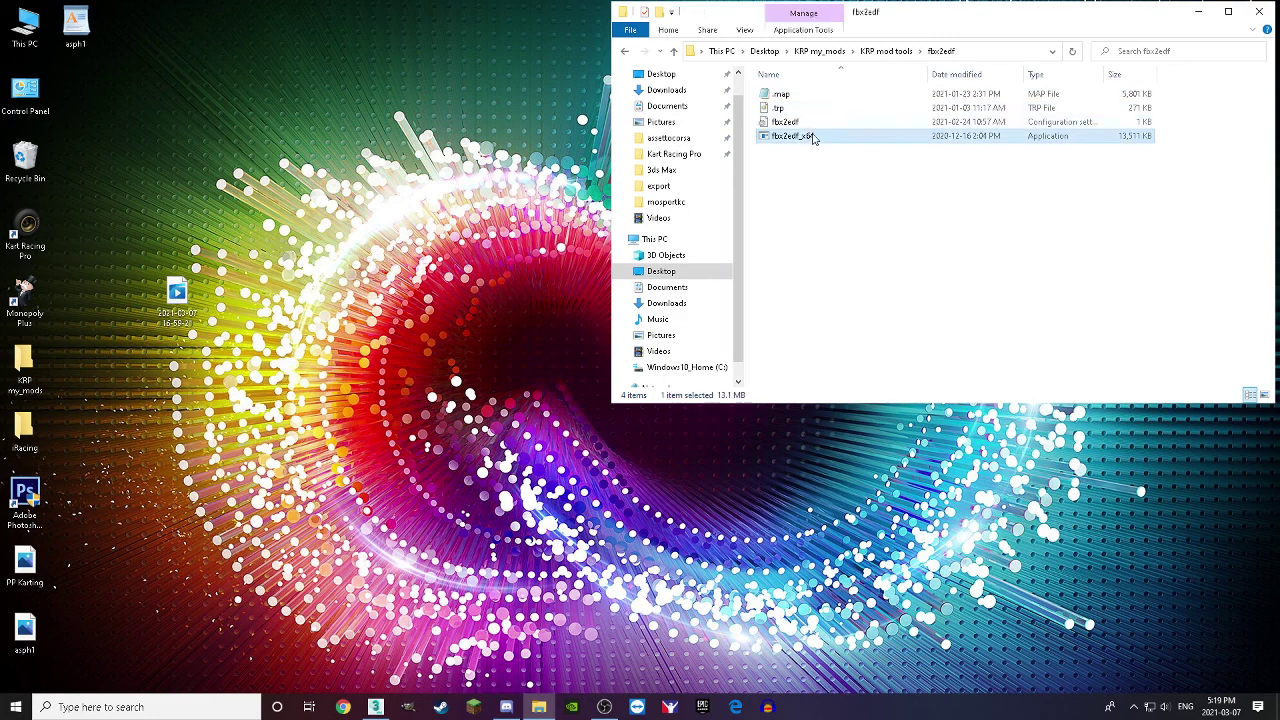
double_click(812, 135)
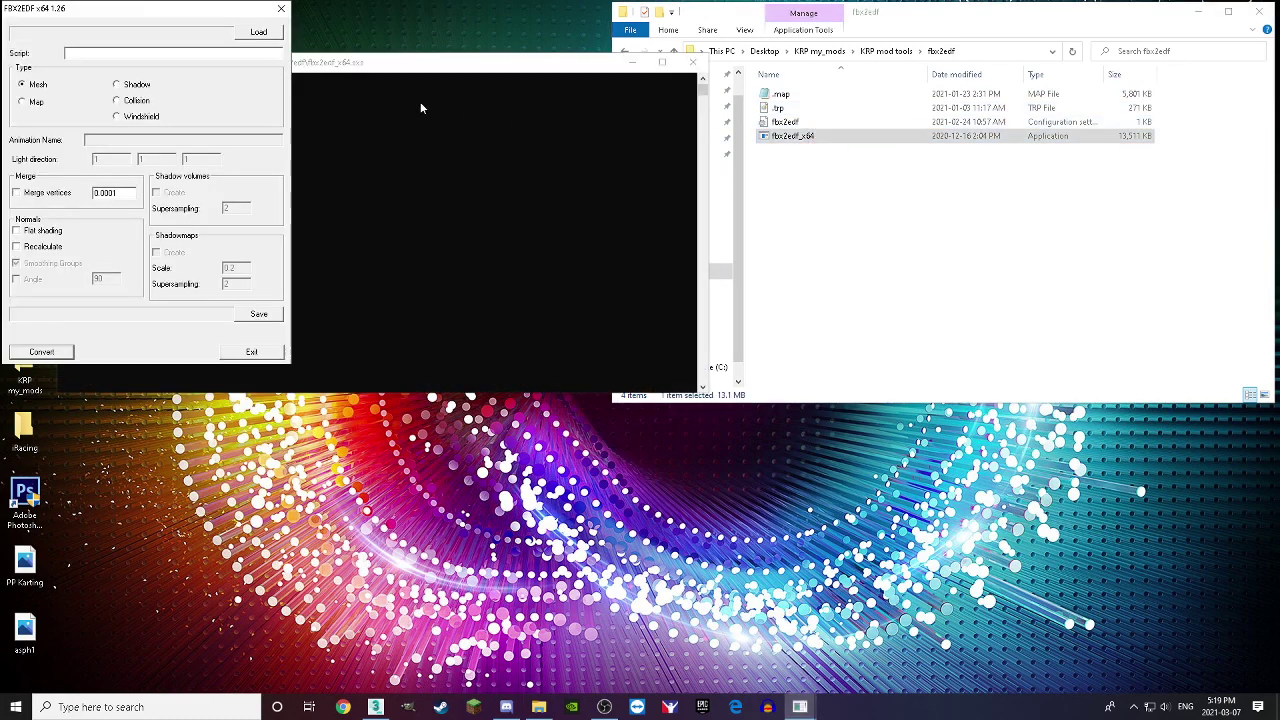
click(21, 103)
Step: Load the point peele FBX file from Documents > 3ds Max 2021 > export as the conversion source
click(264, 31)
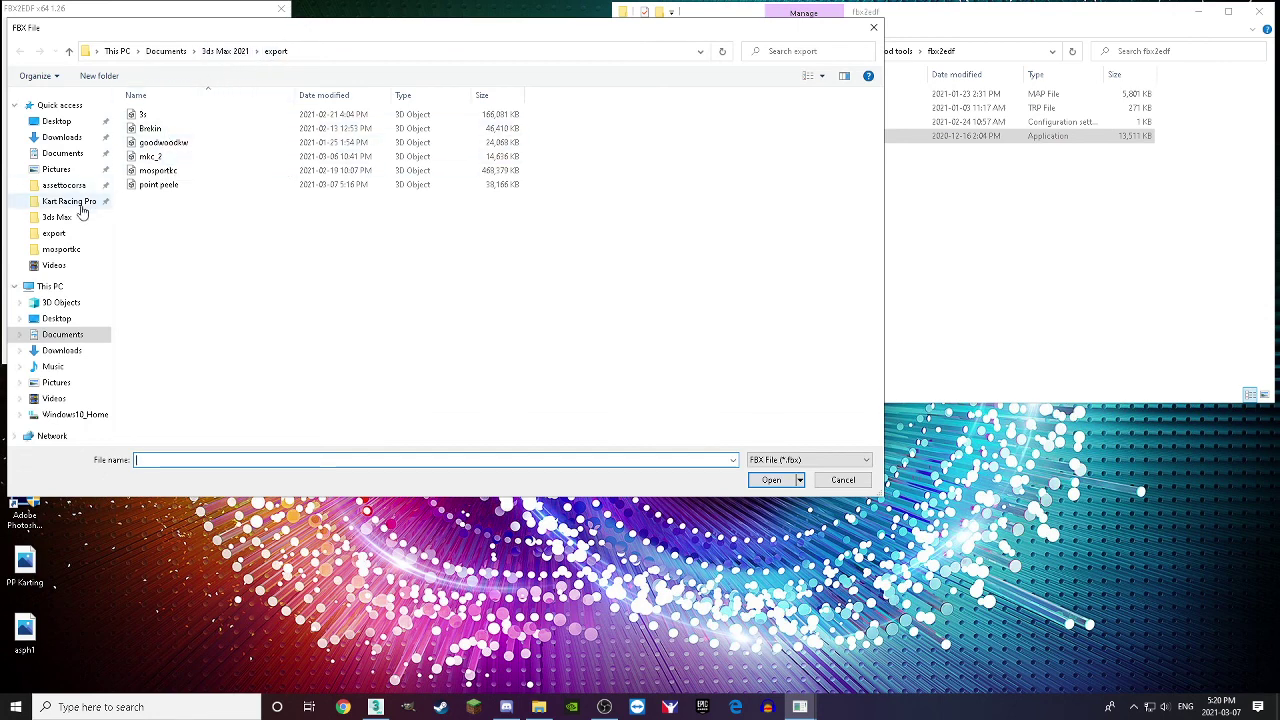
click(50, 122)
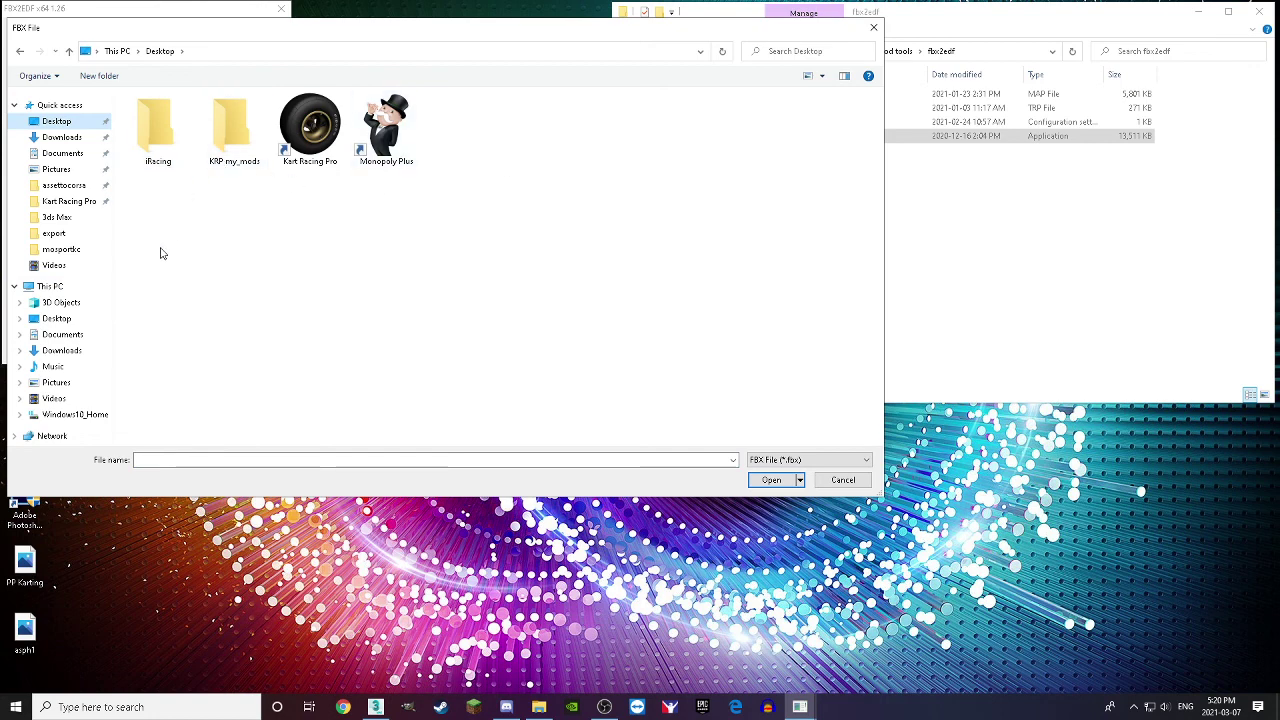
click(62, 334)
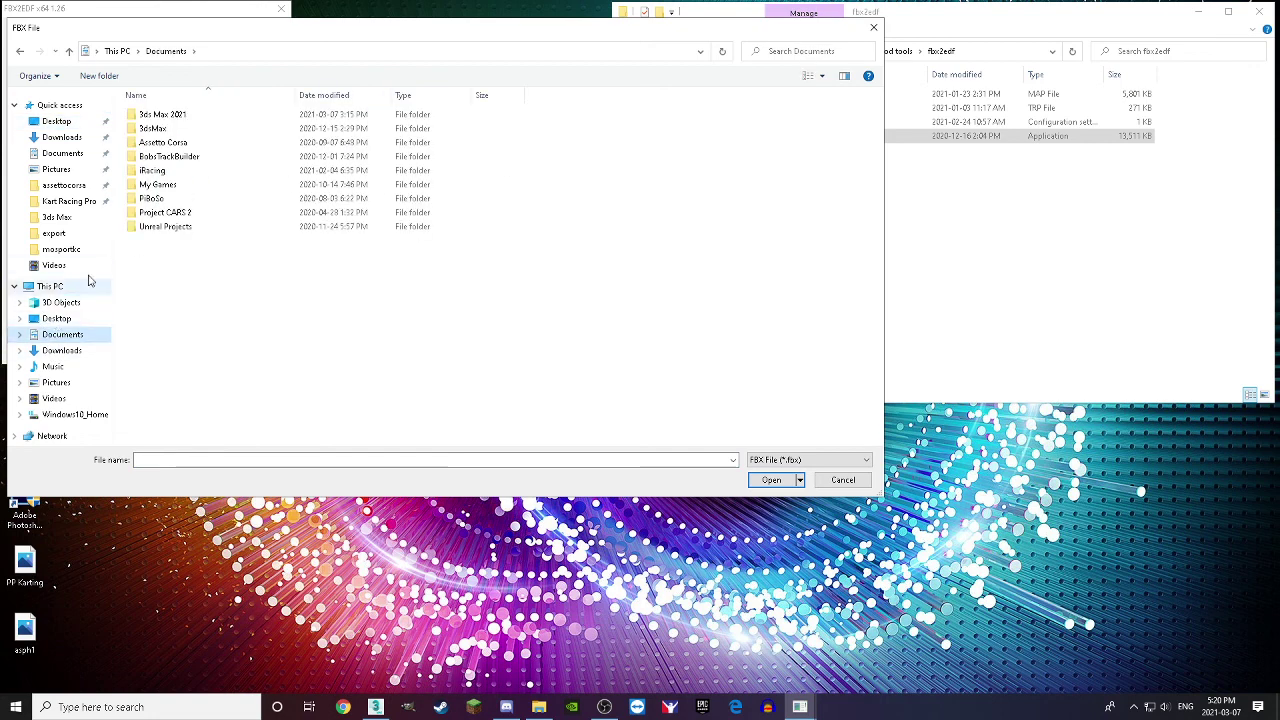
double_click(160, 114)
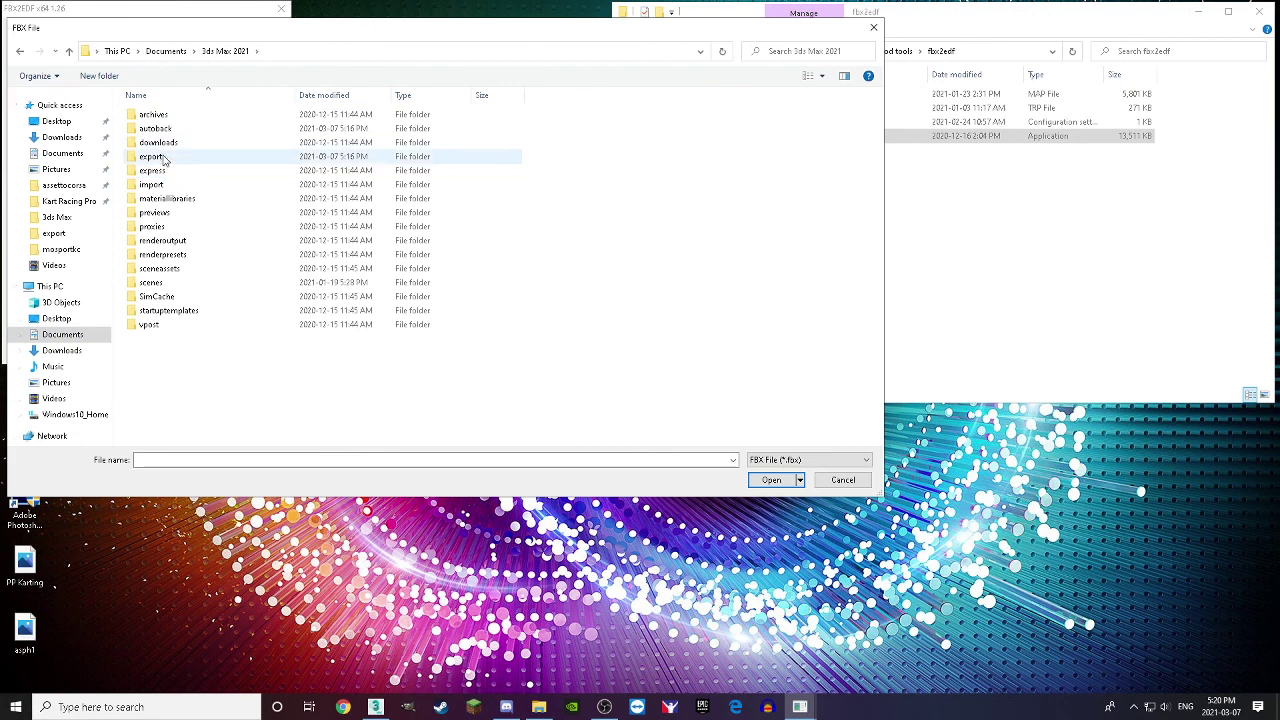
double_click(152, 157)
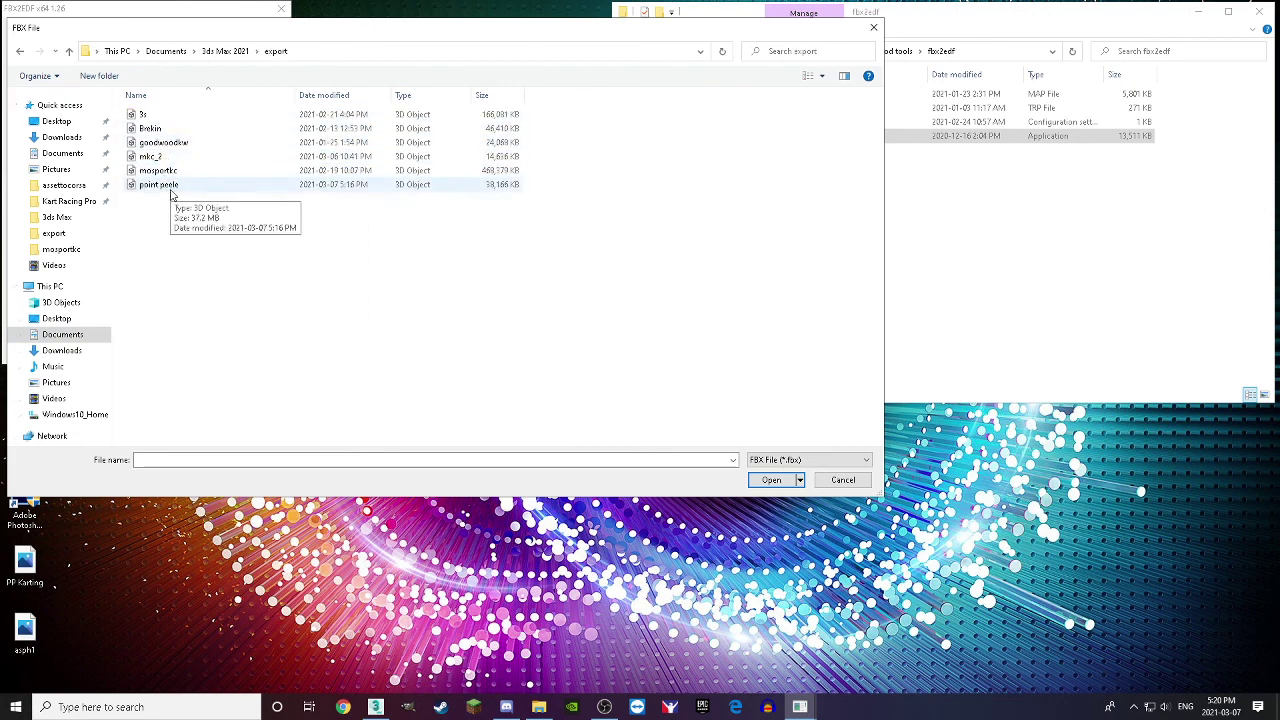
click(170, 190)
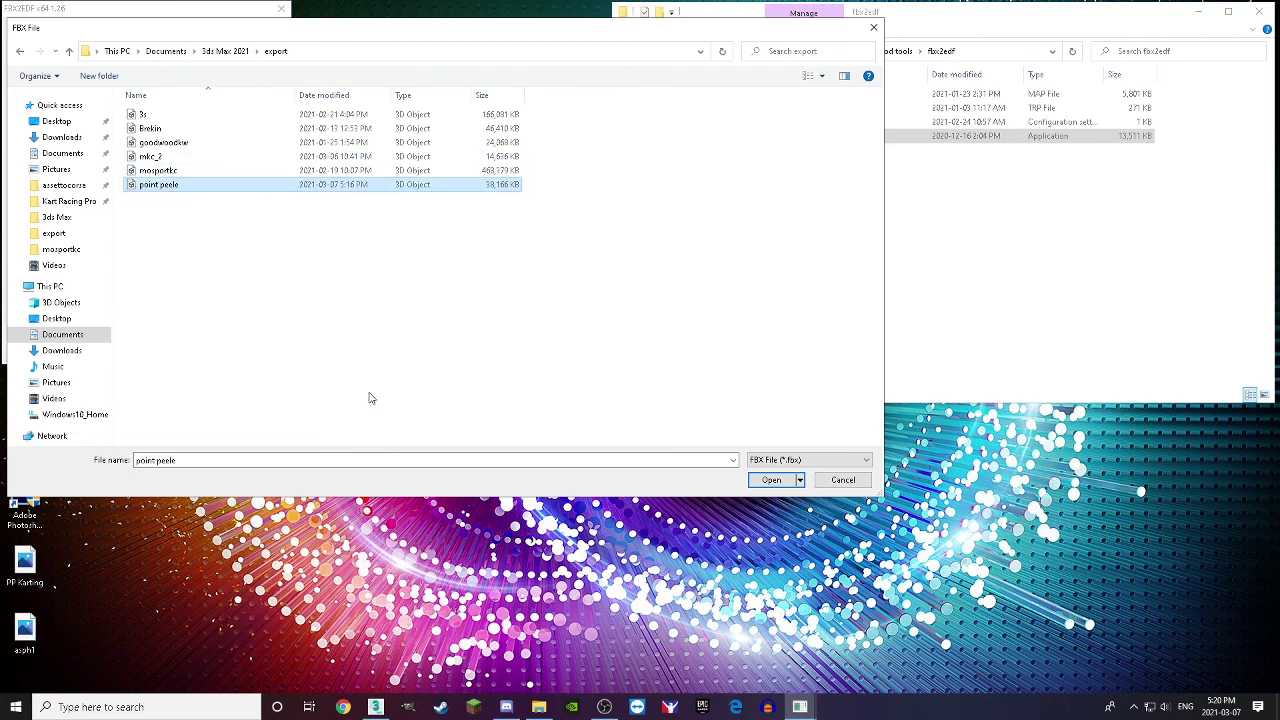
click(756, 484)
Step: Set the output to overwrite Point Pelee Karting.map in KRP my_mods > tracks > Progress > Point Pelee Karting, and run the conversion
click(257, 316)
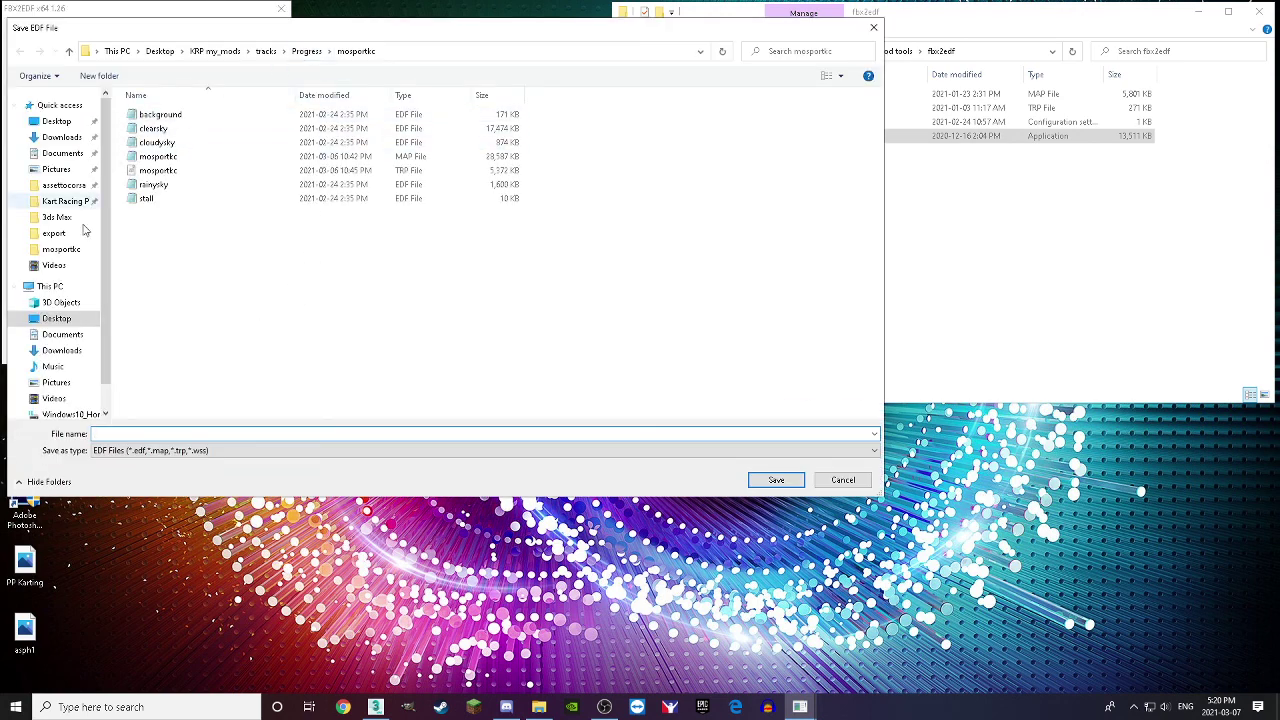
click(56, 121)
double_click(228, 125)
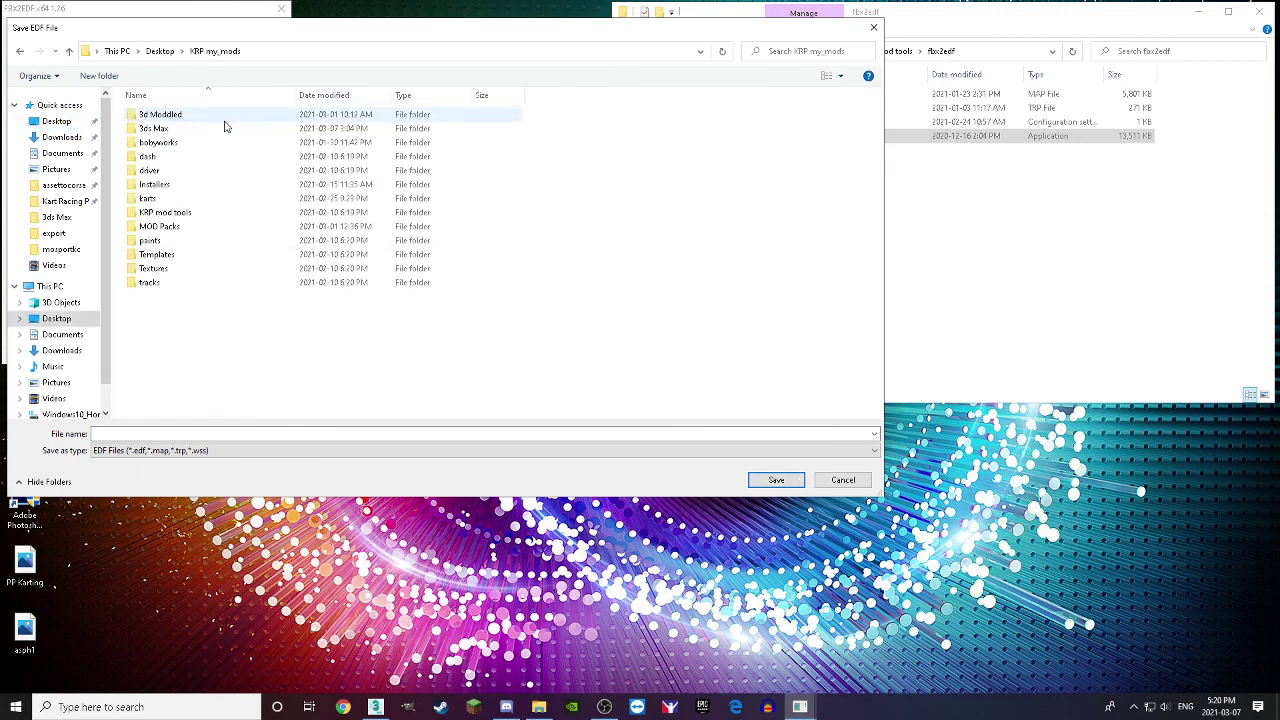
double_click(189, 282)
double_click(168, 130)
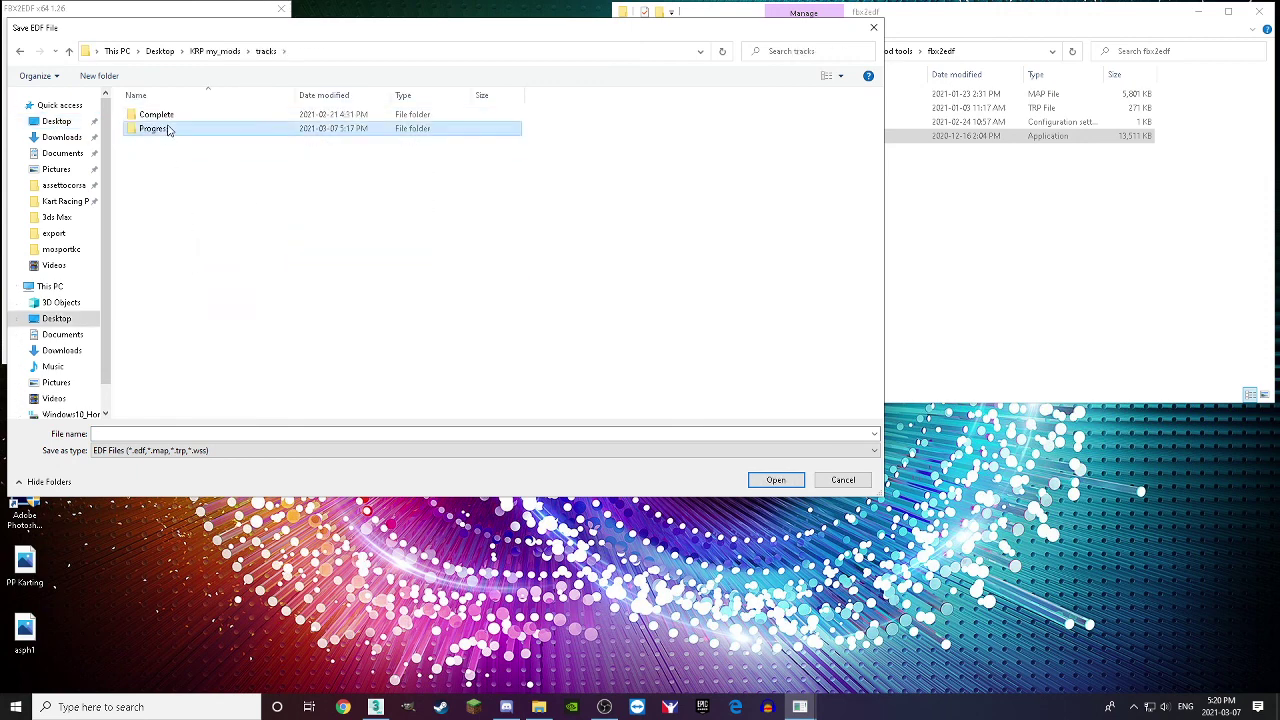
double_click(175, 129)
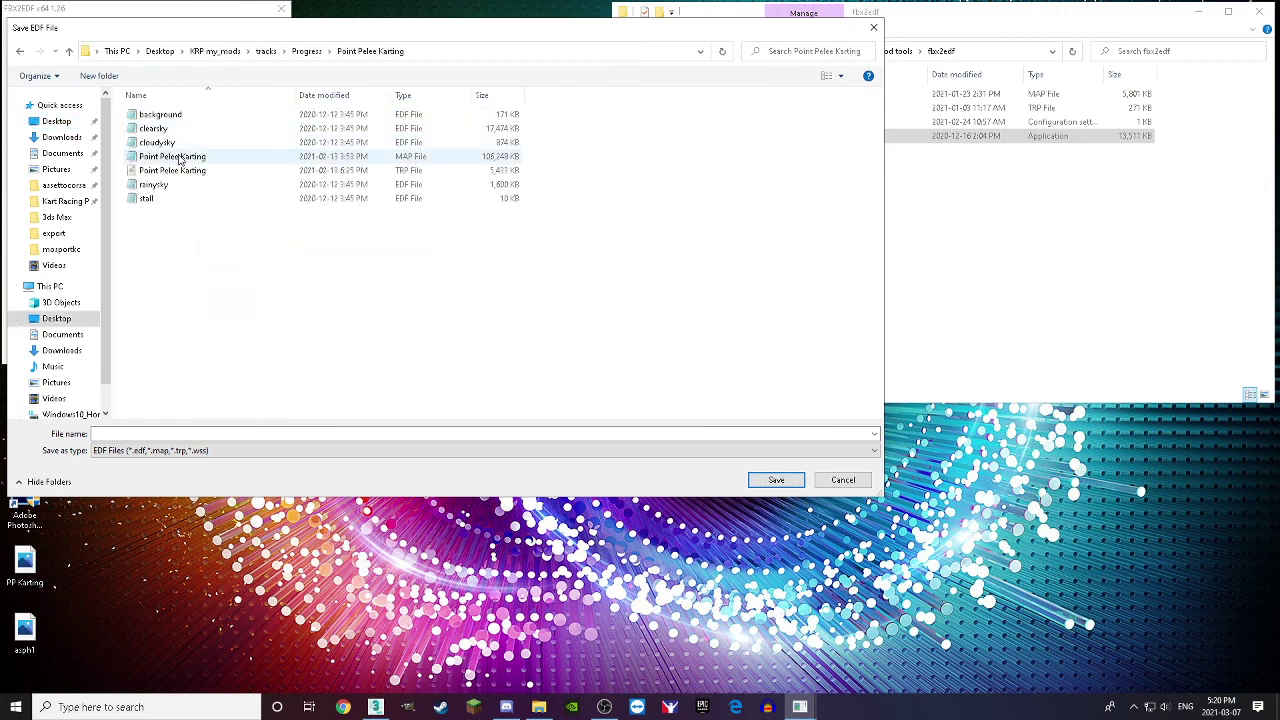
click(180, 15)
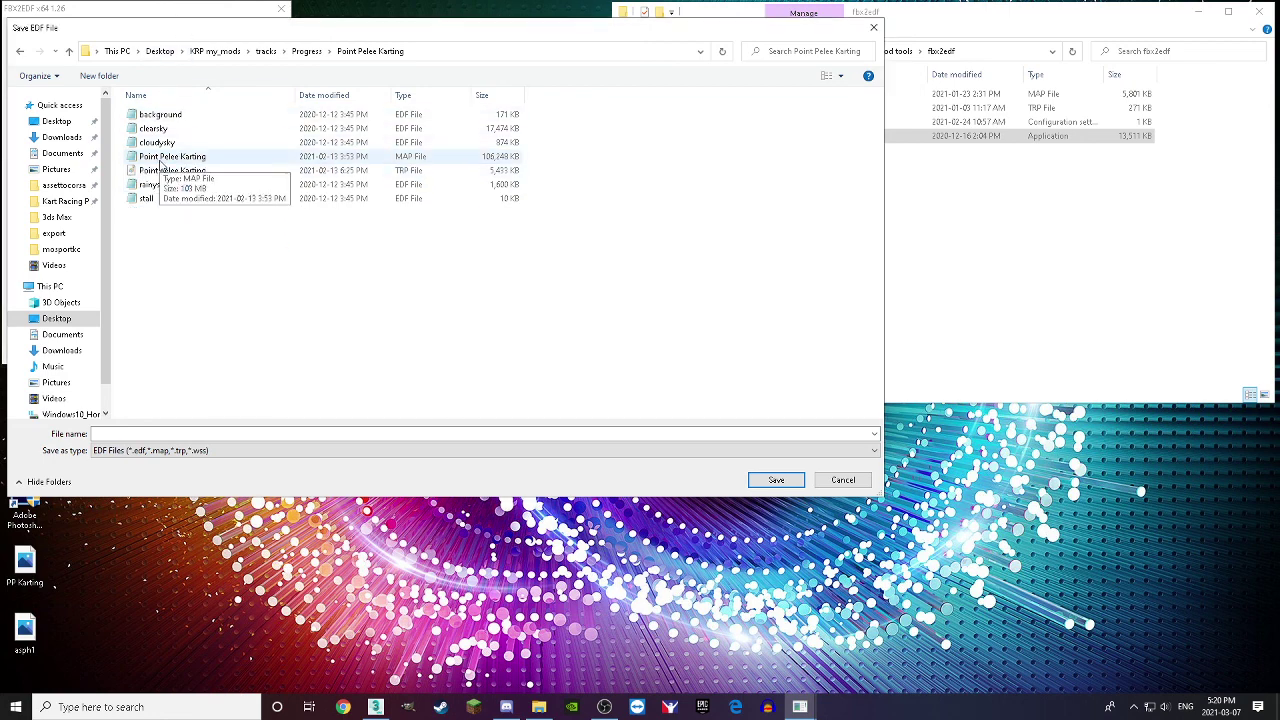
click(410, 160)
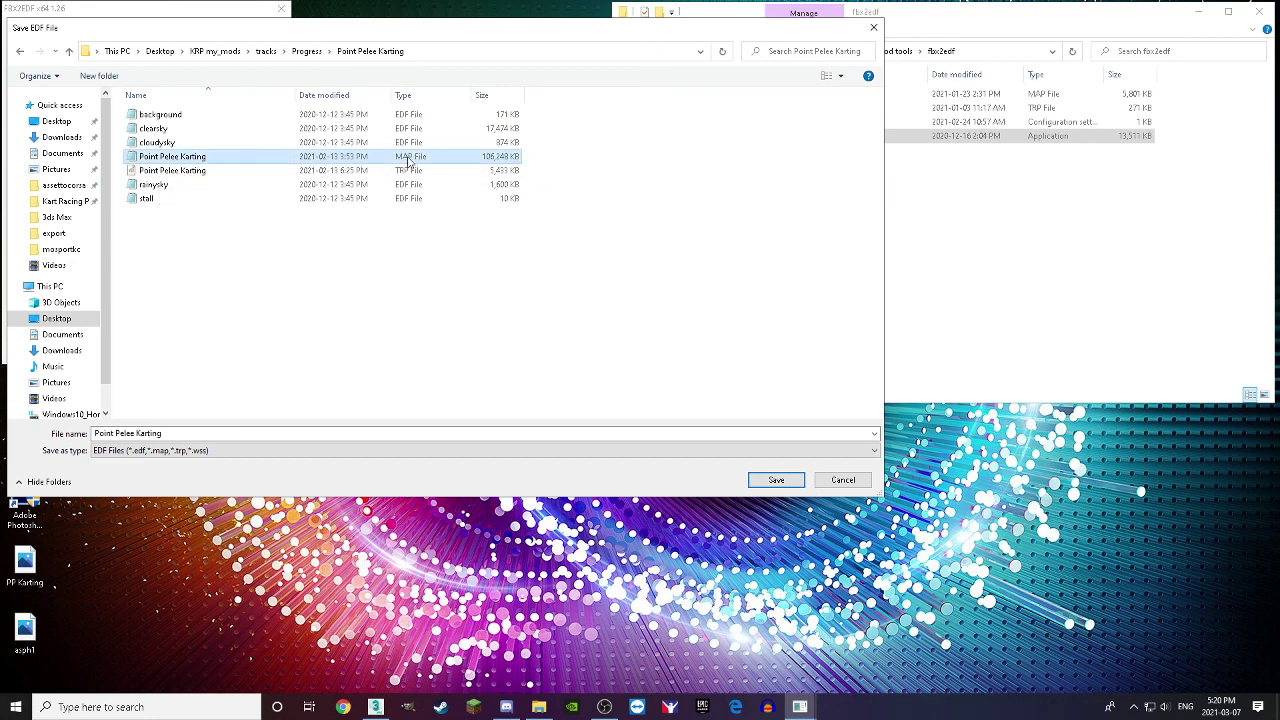
click(776, 480)
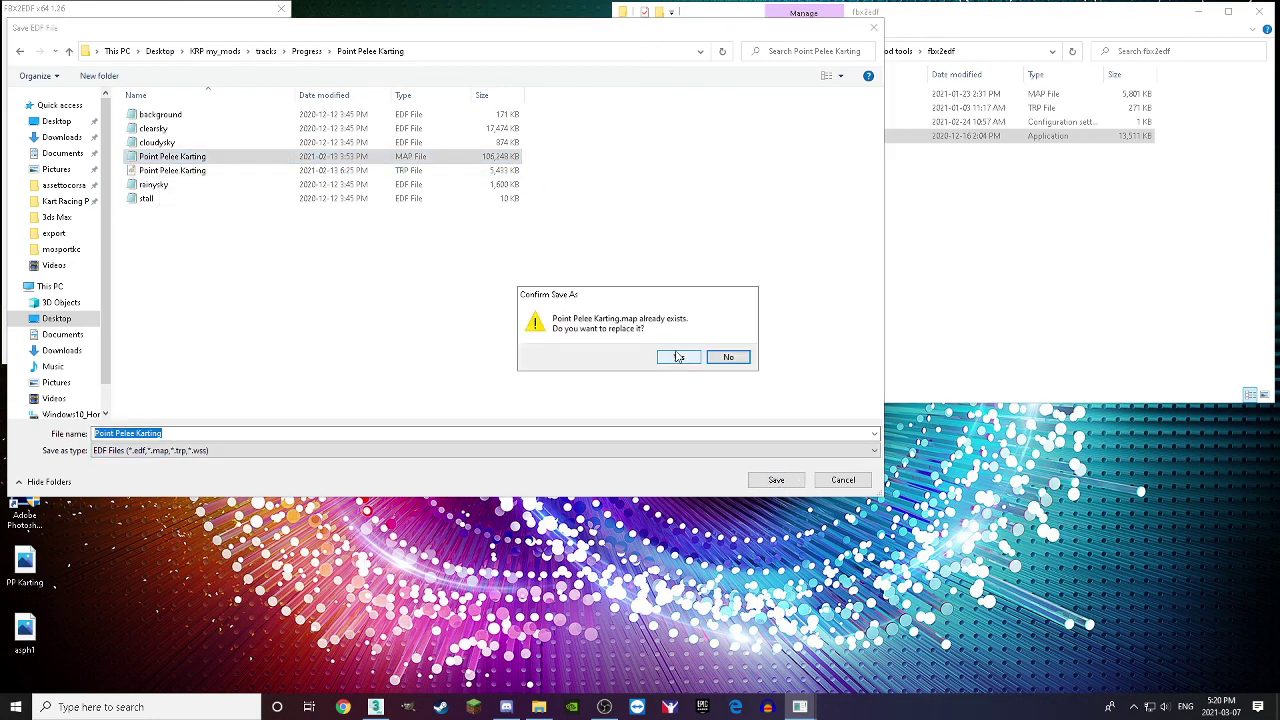
click(679, 358)
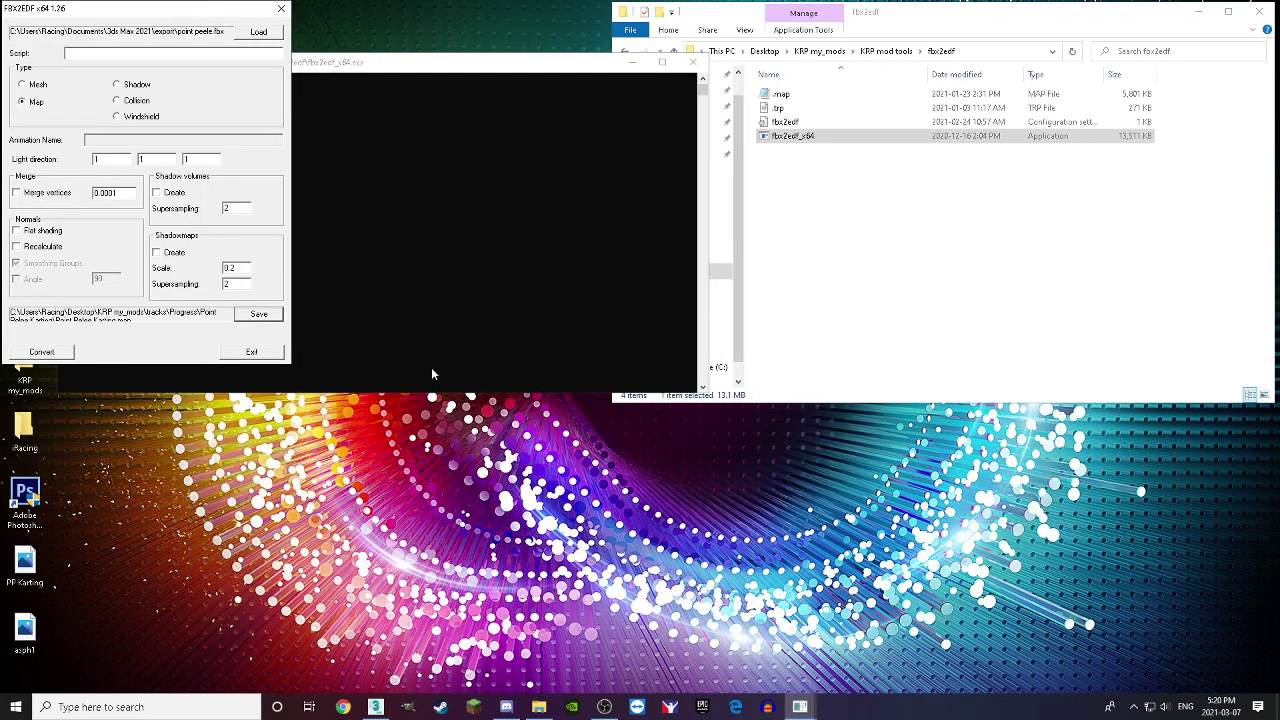
click(42, 351)
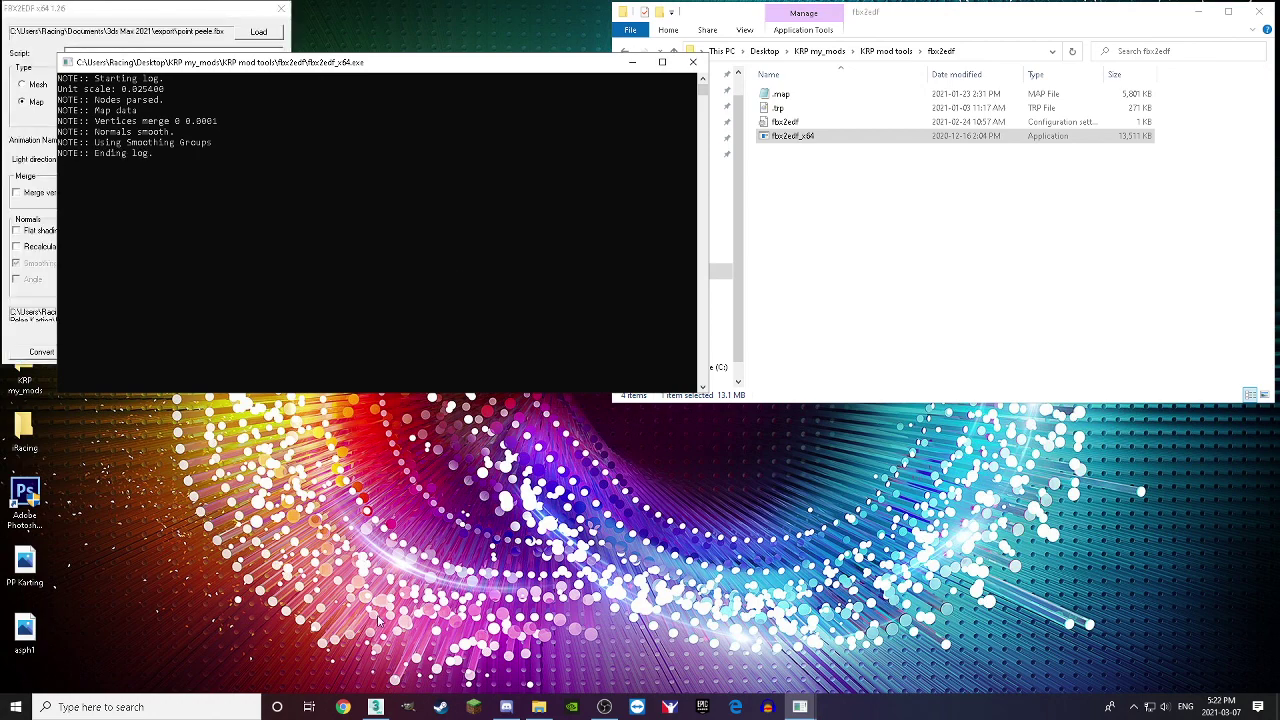
Step: Examine the row of crossed tree planes in the 3ds Max scene, checking tree001's base Plane length and width segments
click(375, 650)
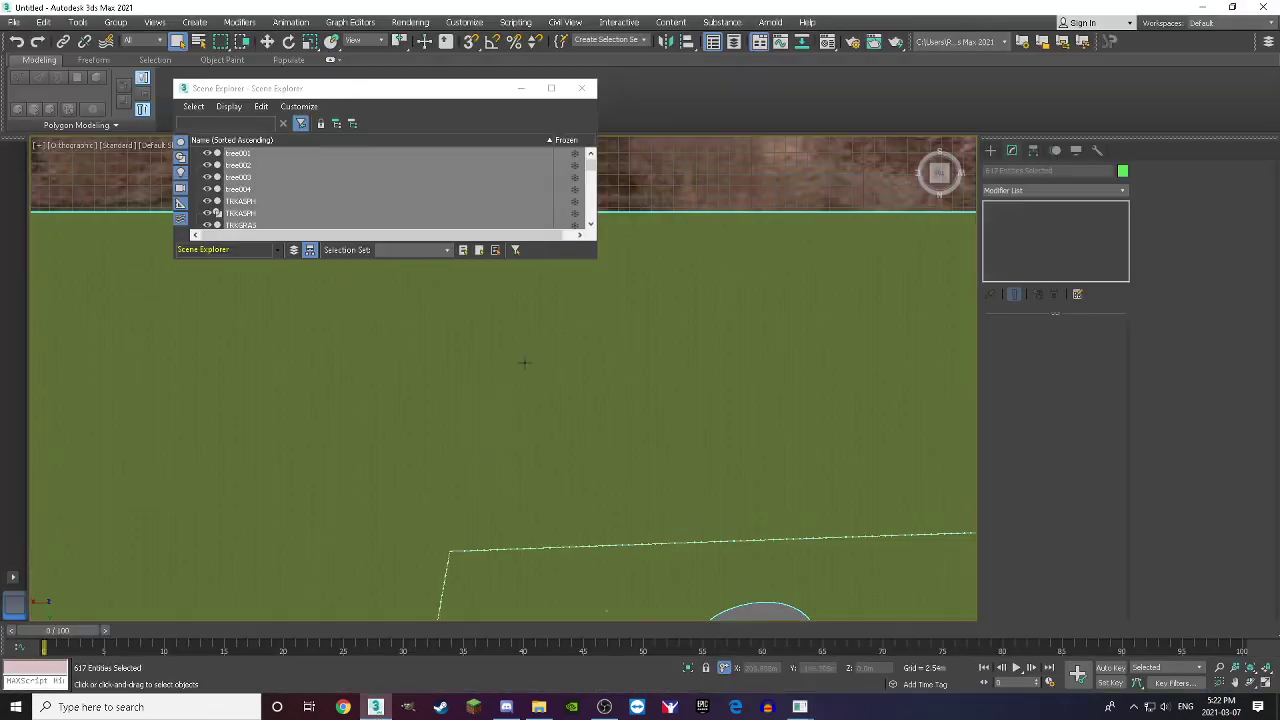
scroll(685, 367, down, 5)
scroll(707, 467, up, 5)
scroll(687, 455, down, 3)
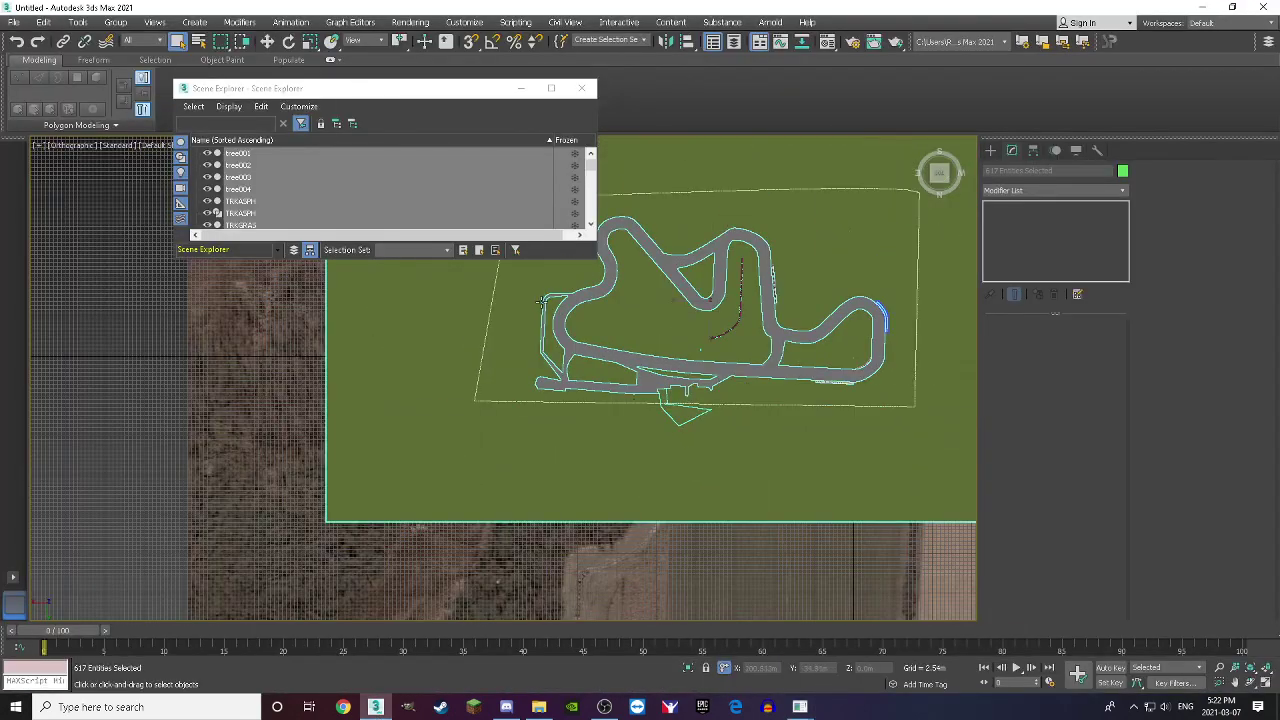
scroll(748, 450, up, 8)
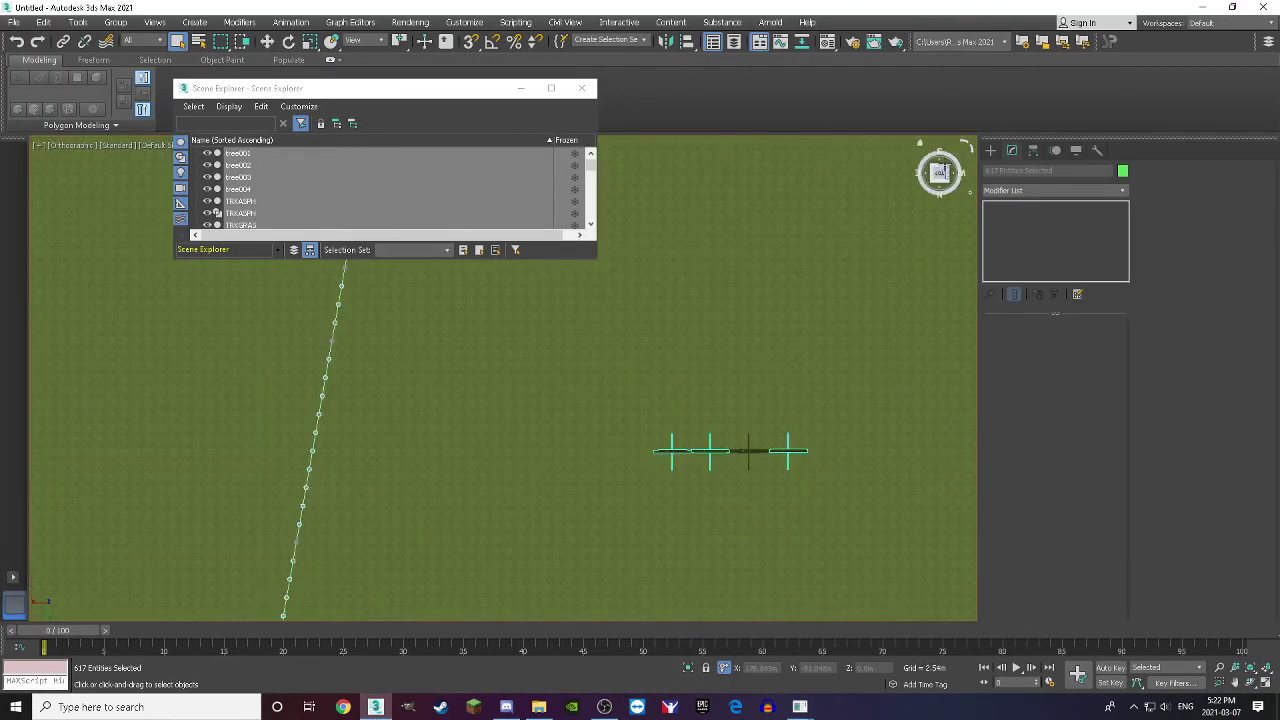
click(940, 172)
click(770, 410)
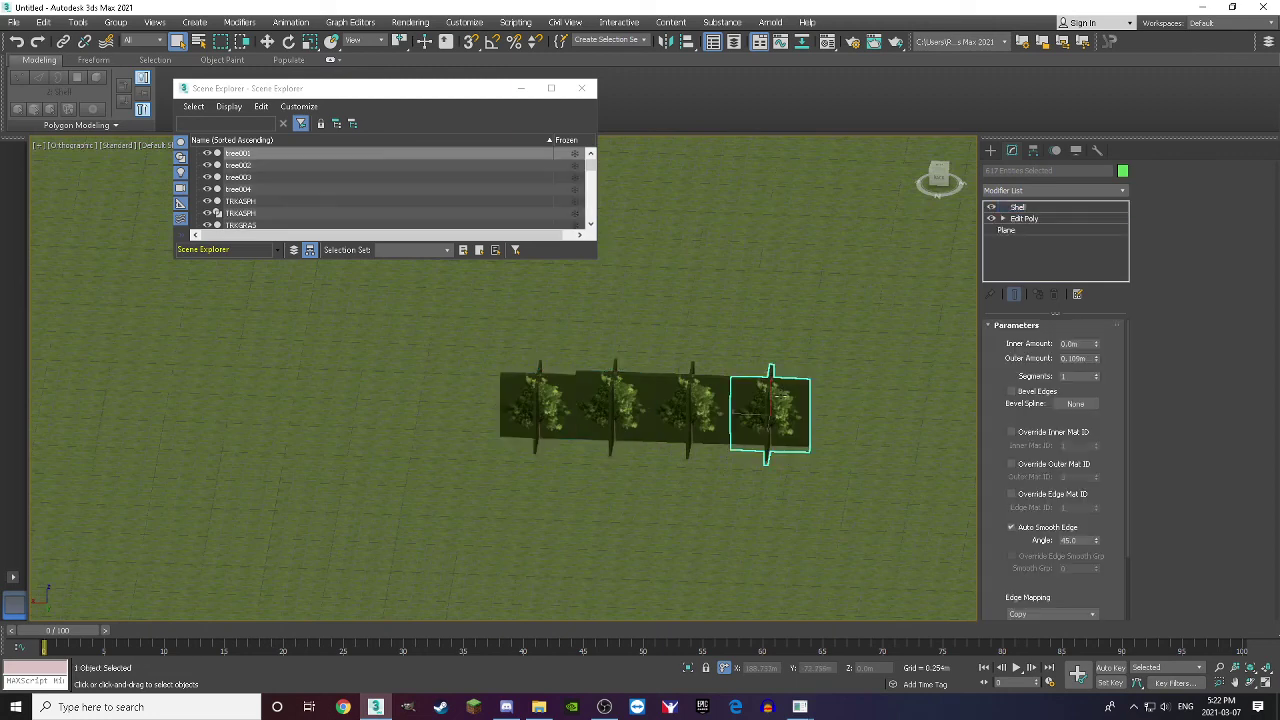
click(1015, 231)
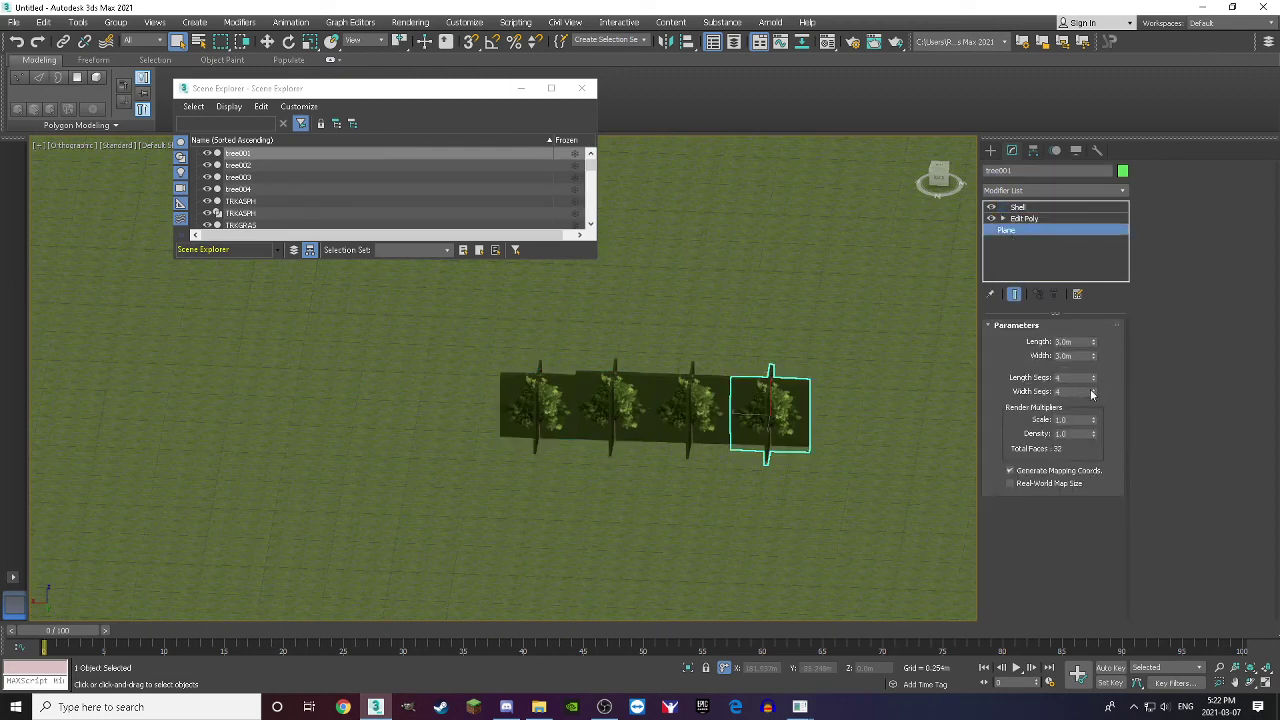
drag(1094, 380, 1094, 418)
Step: Inspect tree002's Edit Poly modifier and its base Plane parameters
click(692, 415)
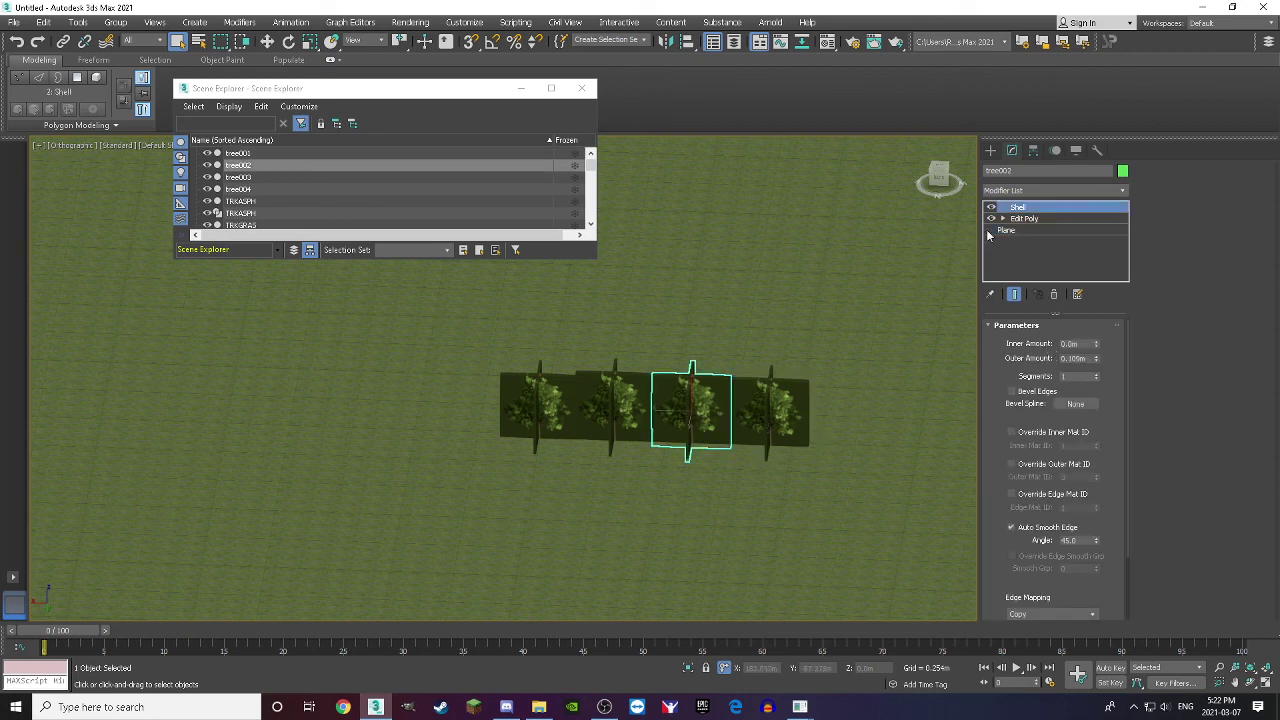
click(1020, 219)
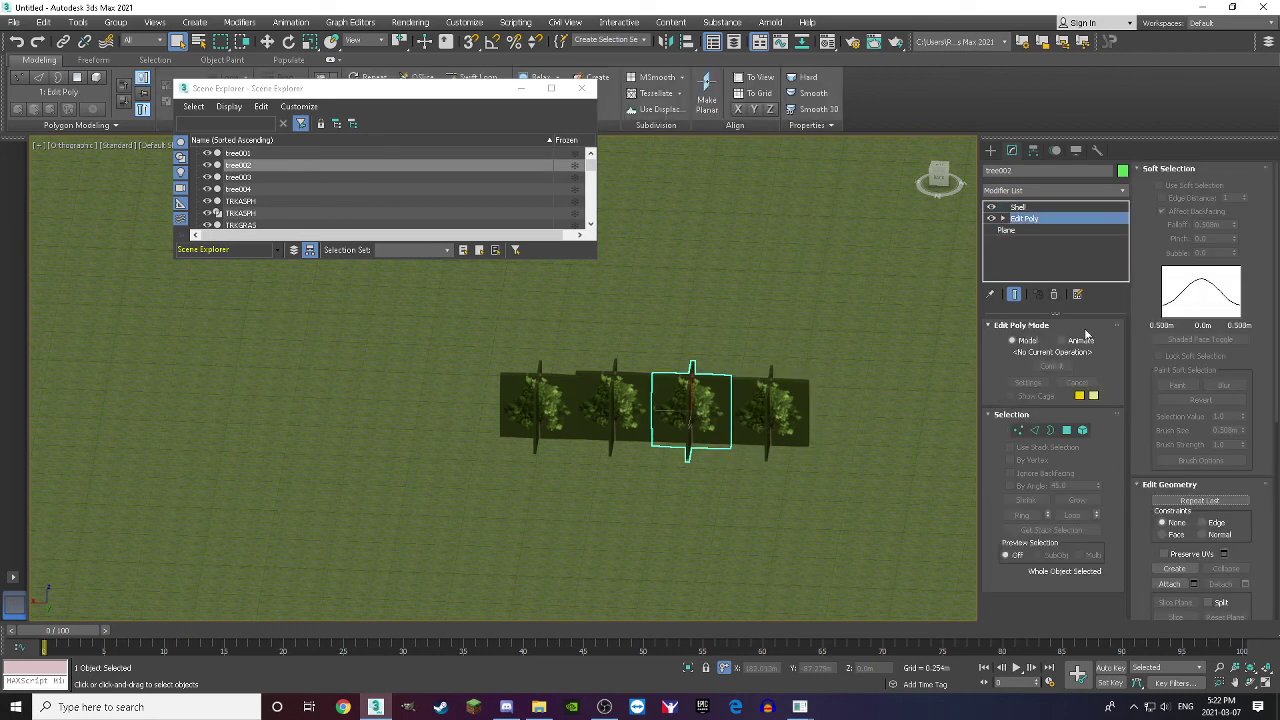
click(1007, 231)
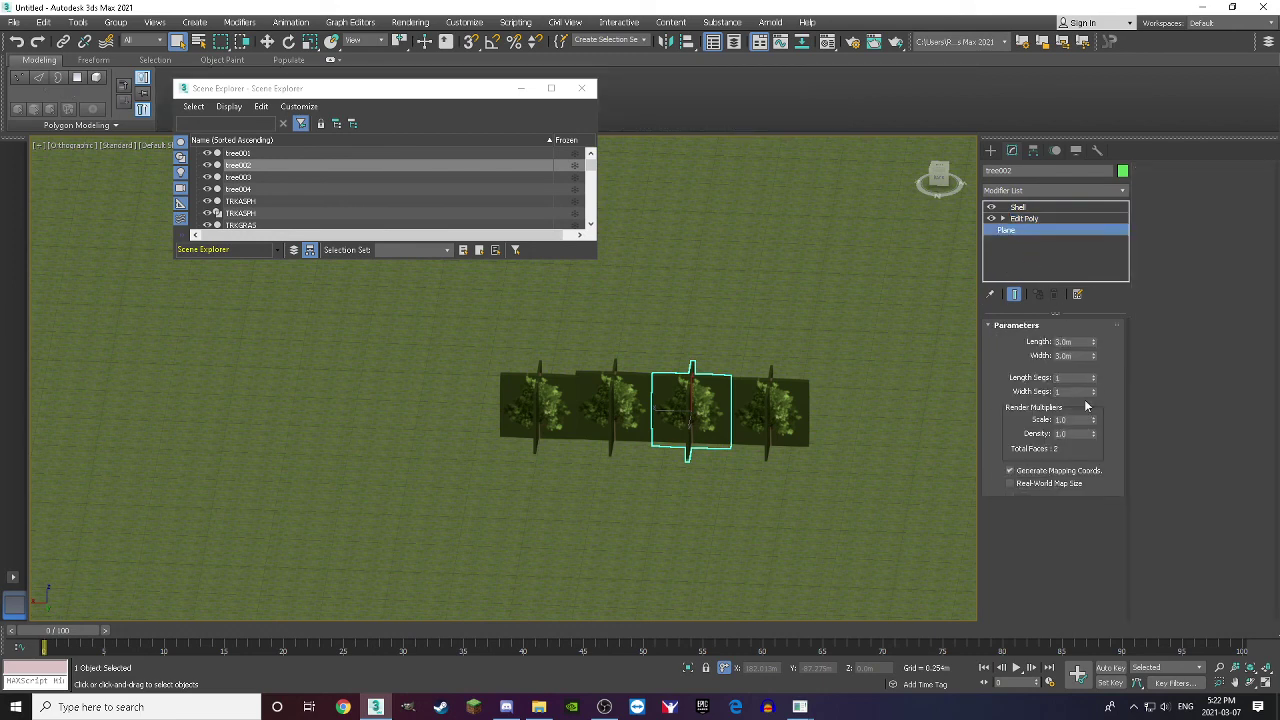
Step: Return to the FBX2EDF converter and set the conversion type to Collision
click(1198, 7)
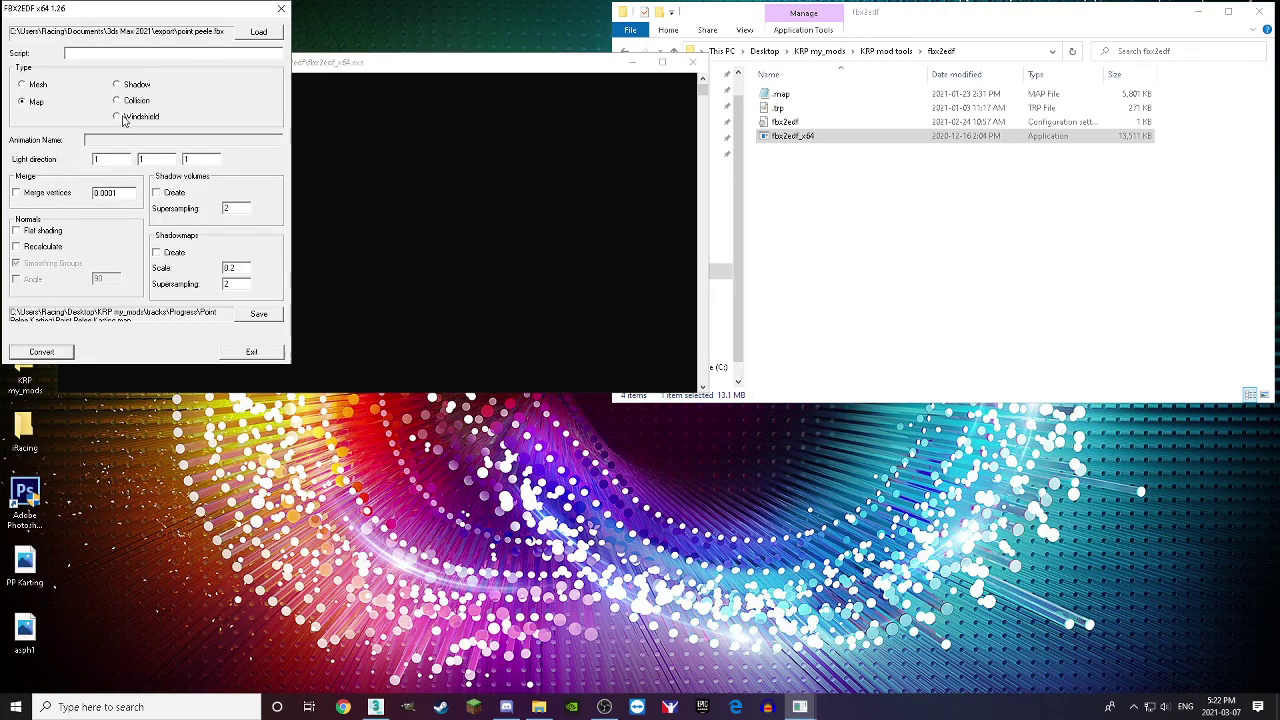
click(326, 152)
click(102, 7)
click(116, 101)
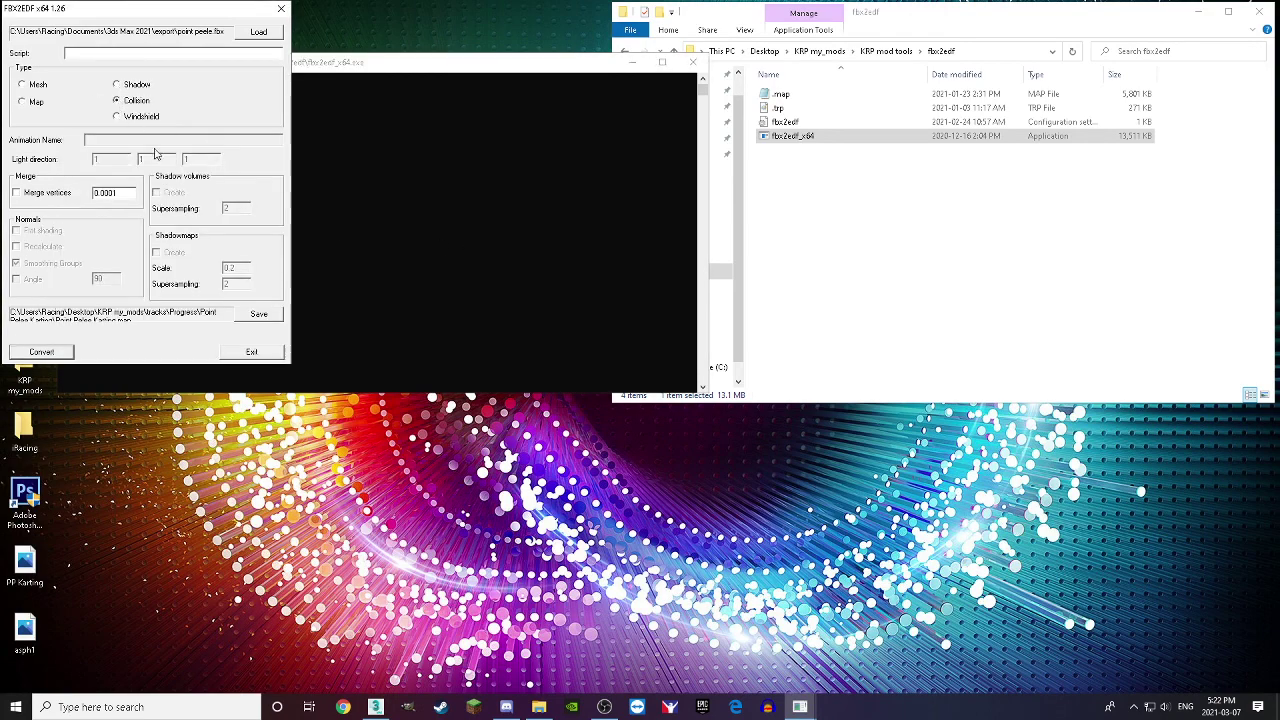
Step: Set the output to overwrite Point Pelee Karting.trp in the Point Pelee Karting folder, and run the conversion
click(243, 318)
click(200, 171)
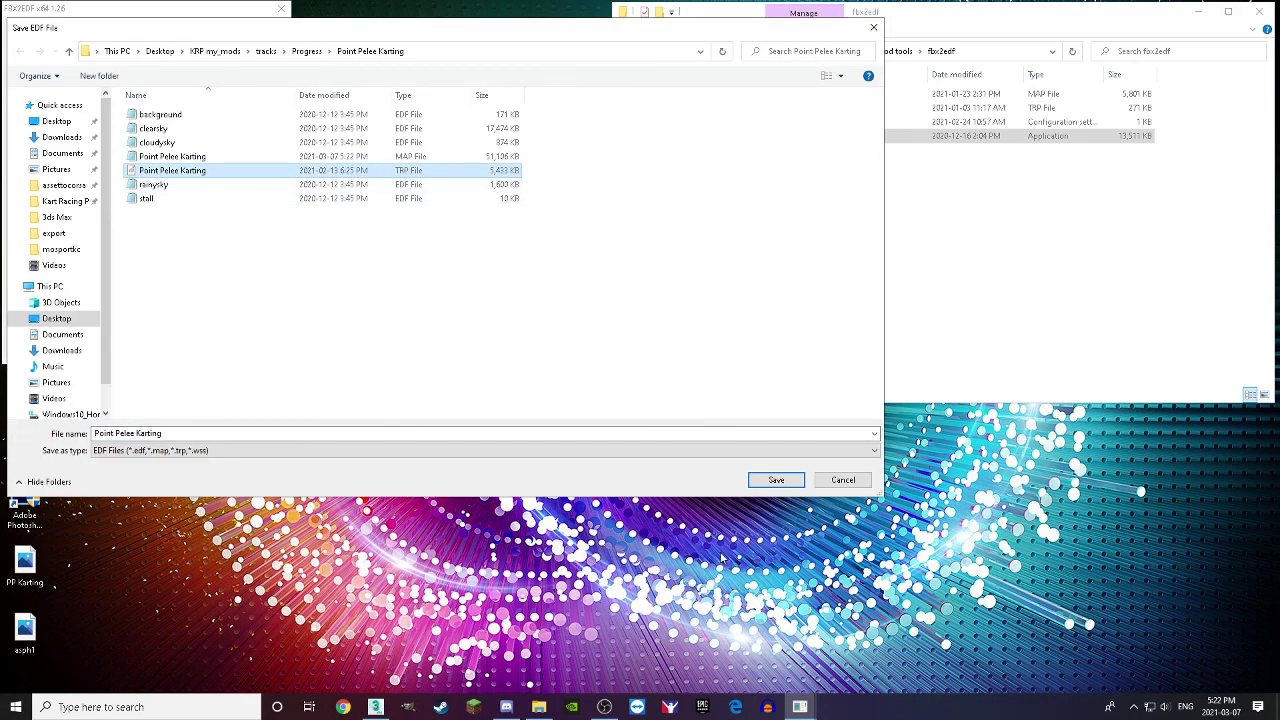
click(776, 480)
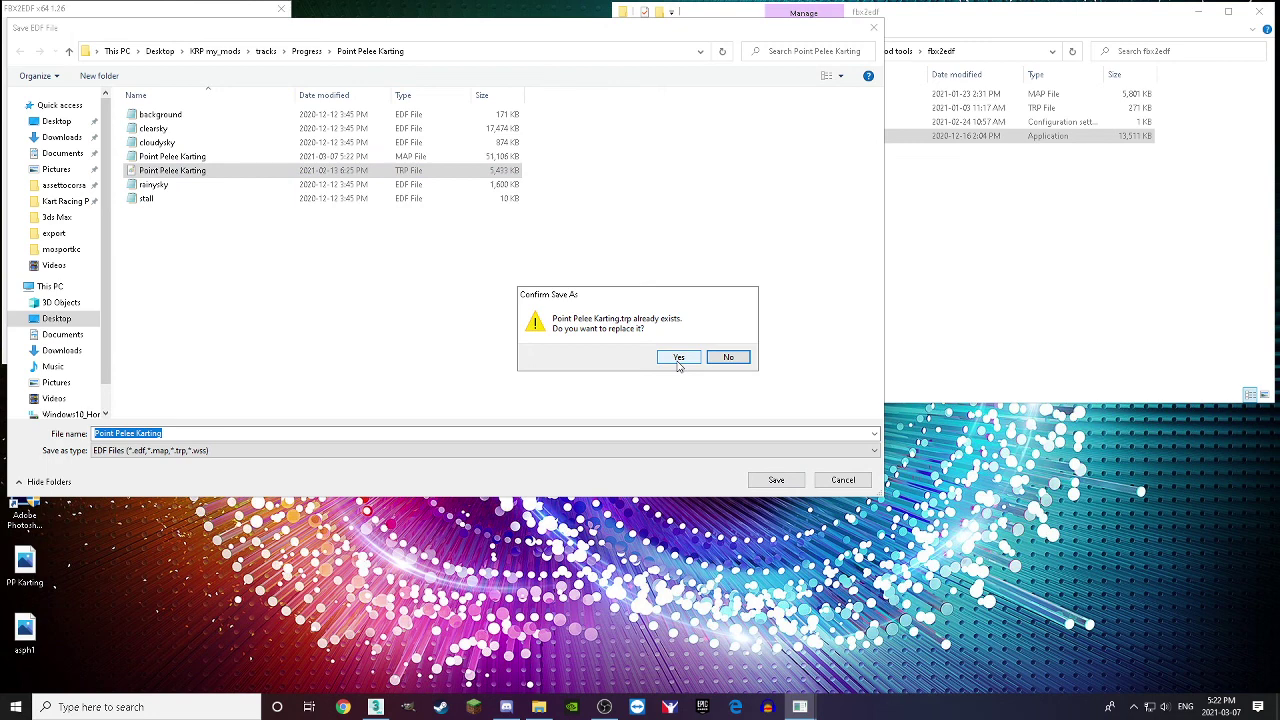
click(678, 357)
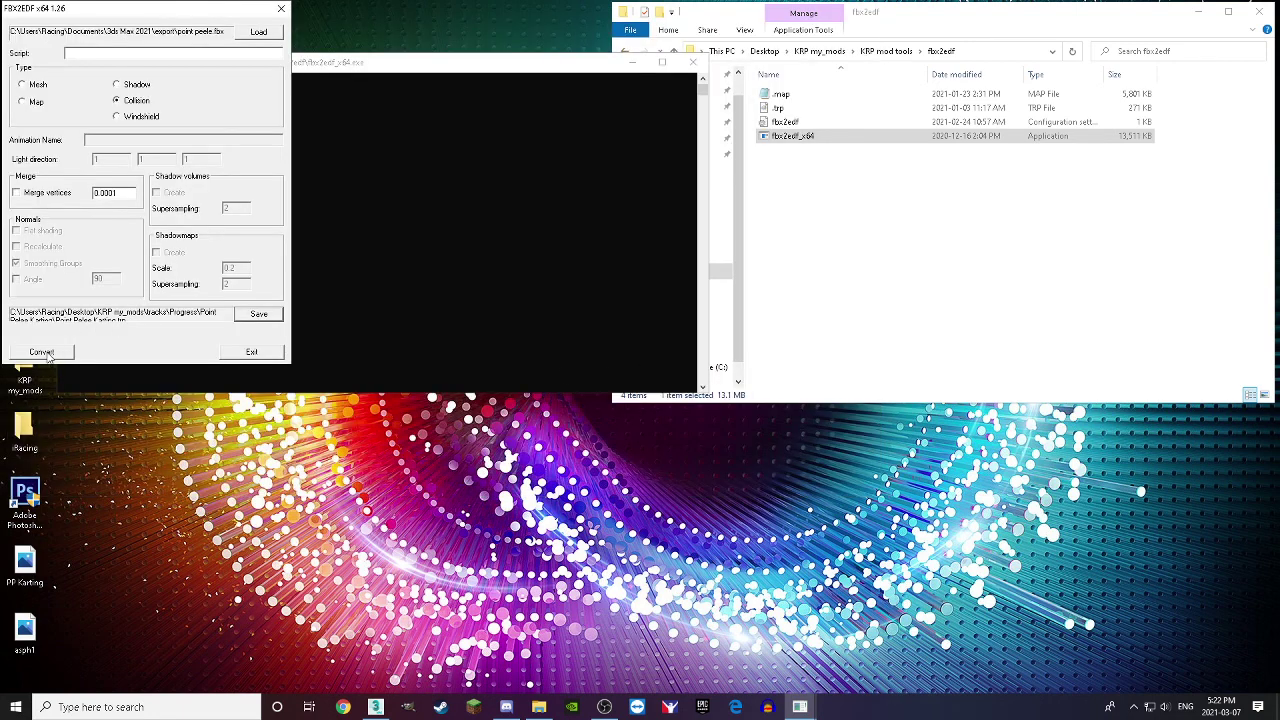
click(41, 352)
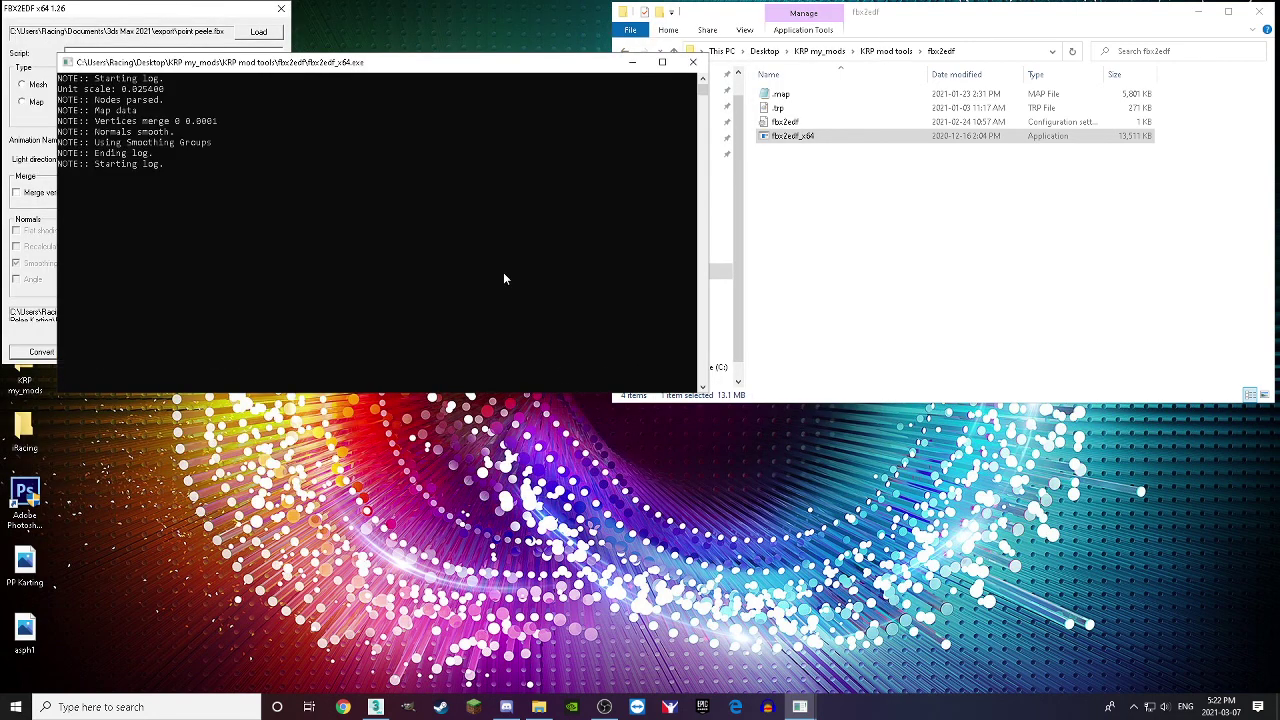
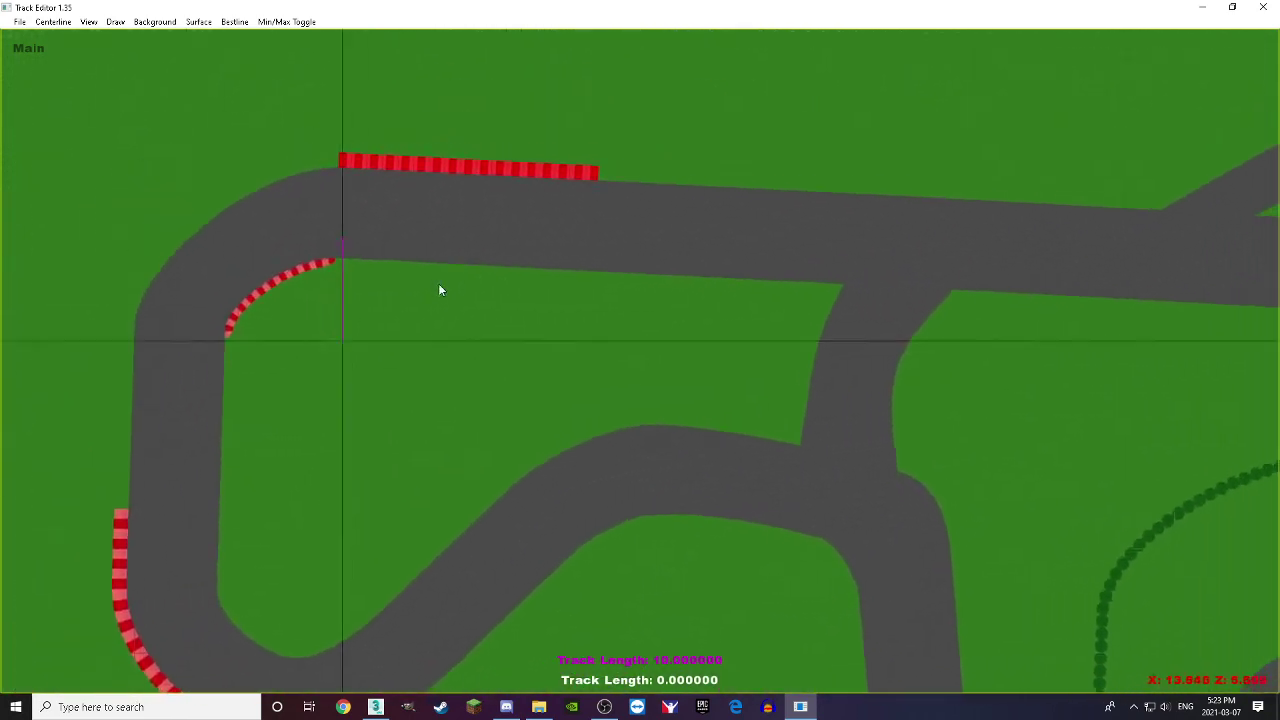
Step: Position the Main centerline's first segment on the long straight in Track Editor and extend it to the first corner
click(218, 361)
click(1060, 260)
drag(1066, 177, 423, 237)
drag(596, 267, 576, 215)
scroll(700, 262, down, 2)
Step: Add a centerline curve around the first corner and a gentle one about 16.3 long with radius about 353 beyond it
right_click(576, 215)
click(617, 258)
drag(485, 225, 457, 220)
right_click(457, 220)
click(480, 265)
drag(454, 318, 456, 353)
Step: Add a centerline curve around the kerbed hairpin and extend the line up the diagonal stretch after it
right_click(456, 353)
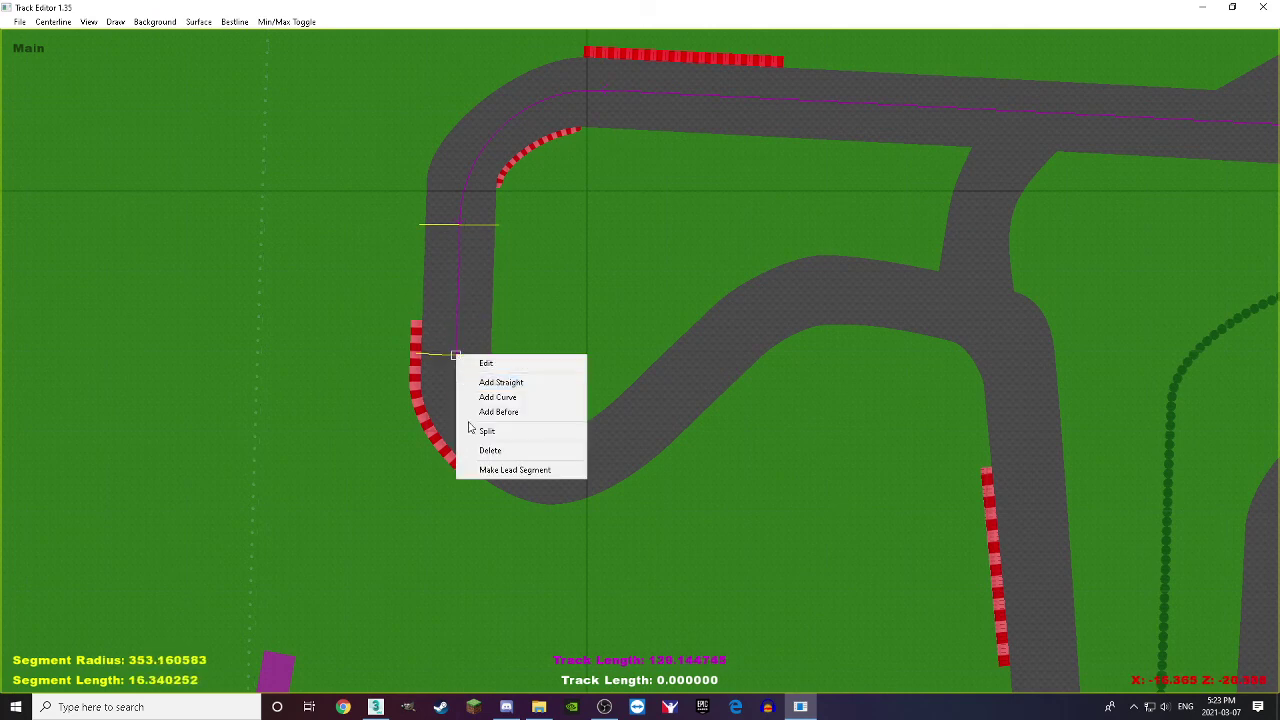
click(478, 397)
drag(449, 437, 628, 434)
right_click(628, 434)
click(655, 471)
drag(686, 374, 766, 316)
Step: Add a centerline curve over the crest, radius about 14.1 and length about 11.6, and attach another curve to its end
right_click(766, 316)
click(805, 352)
mouse_move(830, 266)
mouse_down()
mouse_move(846, 276)
mouse_move(835, 276)
mouse_up()
right_click(661, 218)
click(705, 261)
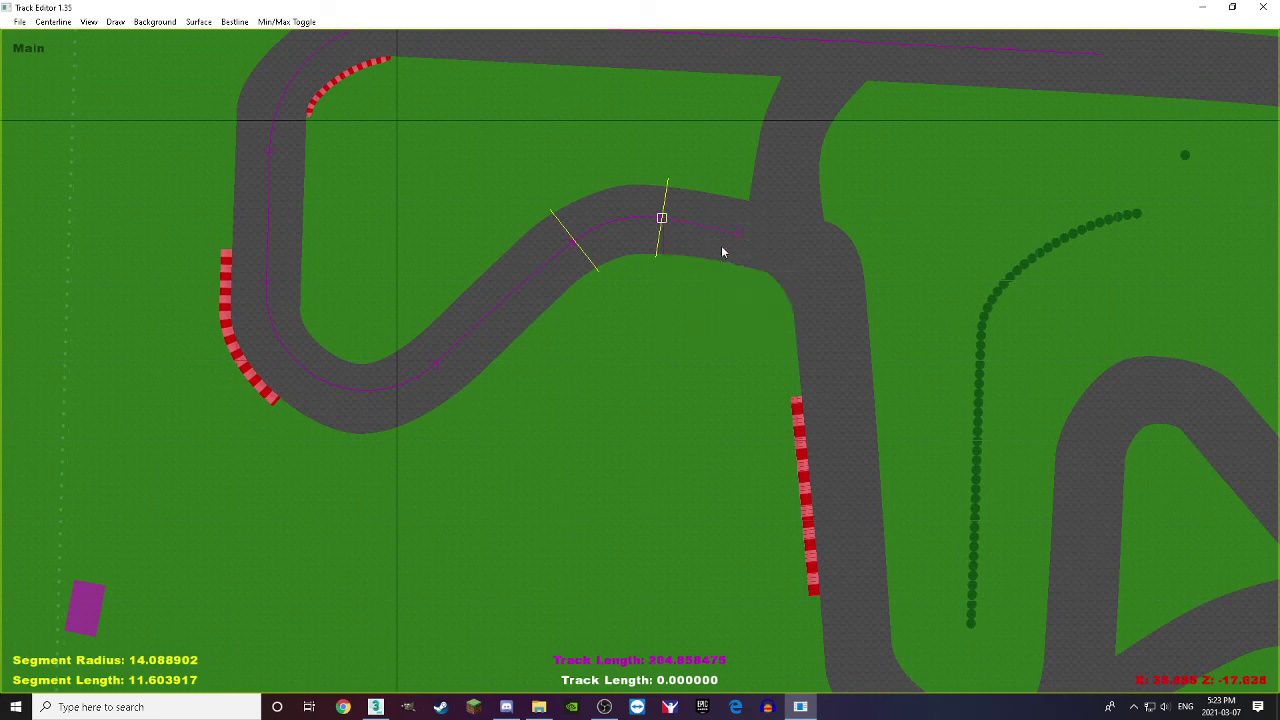
Step: Add a centerline curve about 21 long with radius about 16.7, and a gentle curve down the kerbed straight after it
right_click(745, 243)
click(778, 272)
drag(814, 260, 757, 171)
right_click(762, 180)
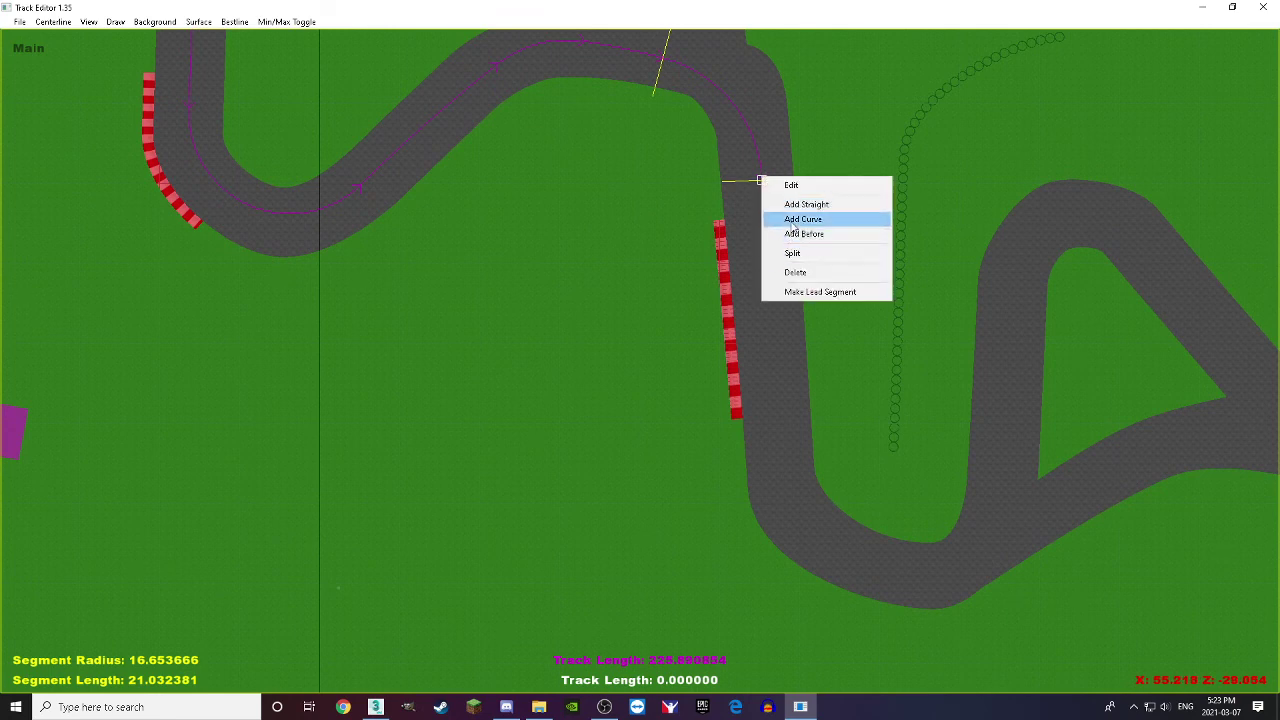
click(790, 217)
drag(762, 261, 780, 468)
Step: Add centerline curves around the next bend and along the lower link road, the latter about 34.5 long with radius about 97
right_click(780, 469)
click(812, 512)
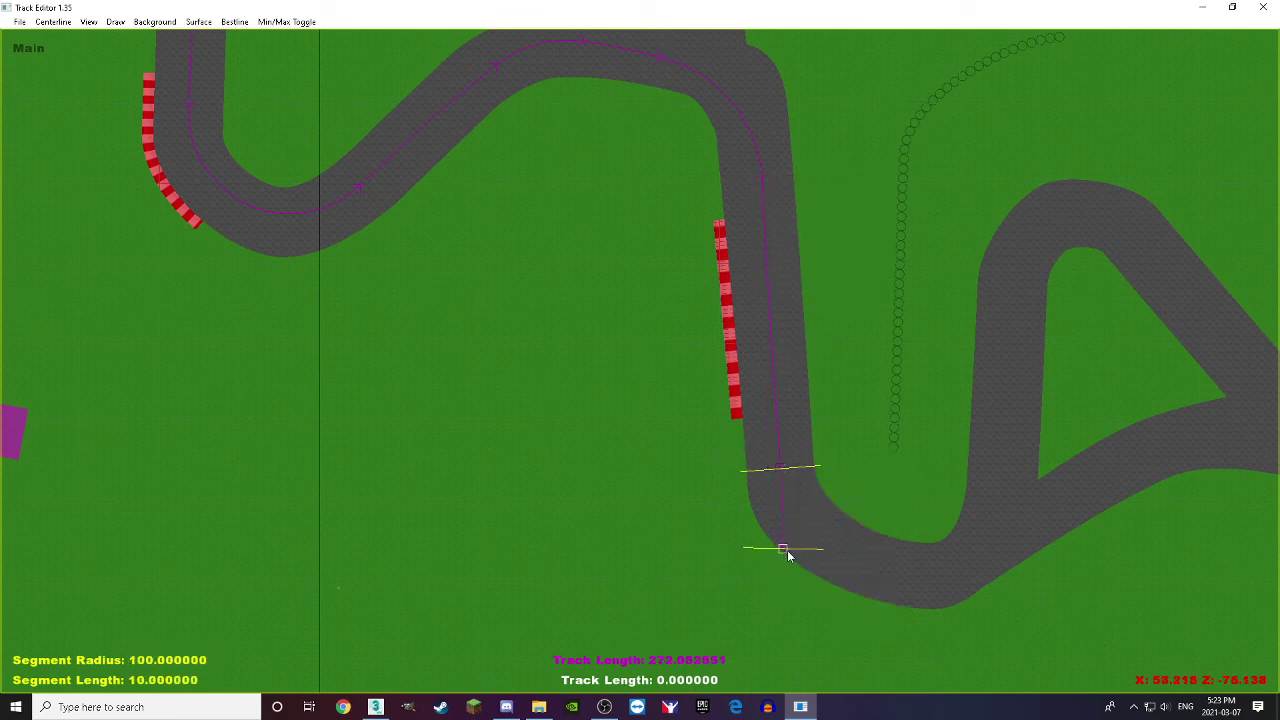
drag(790, 556, 966, 554)
right_click(712, 522)
click(744, 563)
drag(781, 483, 958, 405)
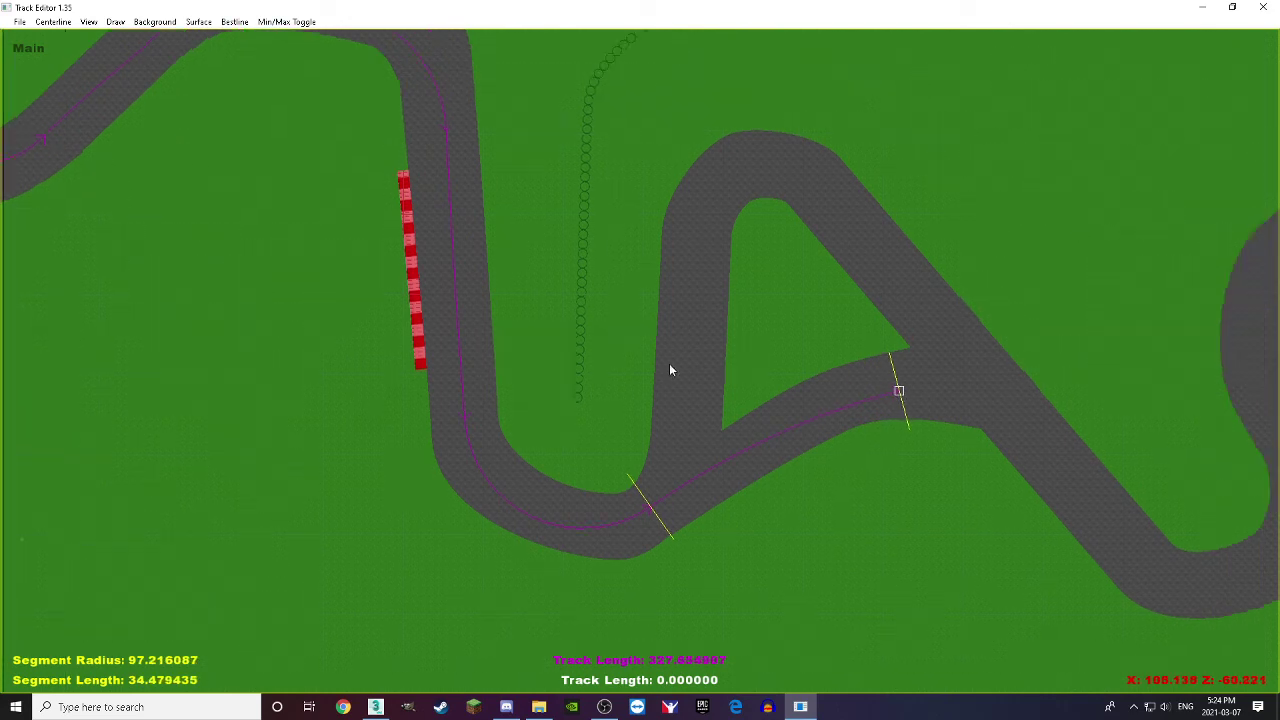
Step: Add a centerline curve onto the diagonal straight and one about 17 long with radius about 260 down to the hairpin
right_click(663, 371)
click(713, 413)
drag(743, 358, 809, 413)
right_click(810, 413)
click(849, 451)
drag(870, 474, 894, 520)
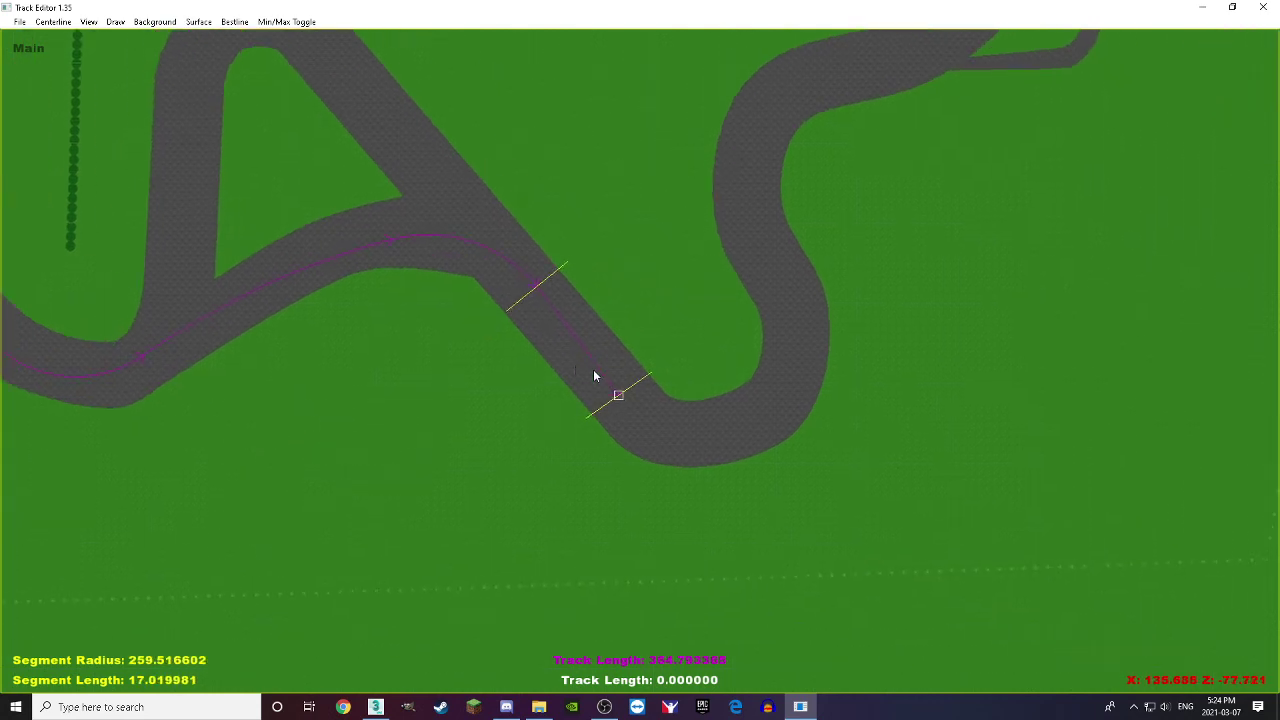
Step: Add a centerline curve around the hairpin, about 35.7 long with radius about -12.1, and a short curve leading out of it
right_click(616, 396)
click(655, 434)
drag(670, 463, 786, 300)
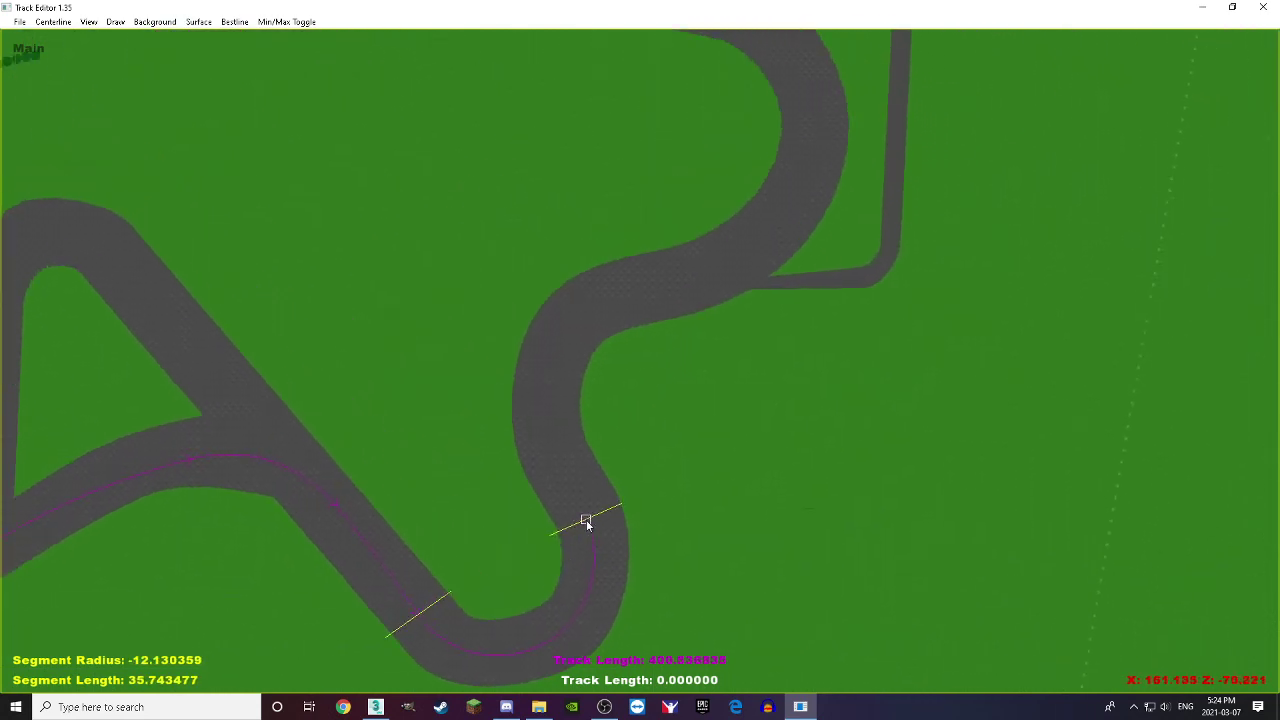
right_click(587, 522)
click(618, 558)
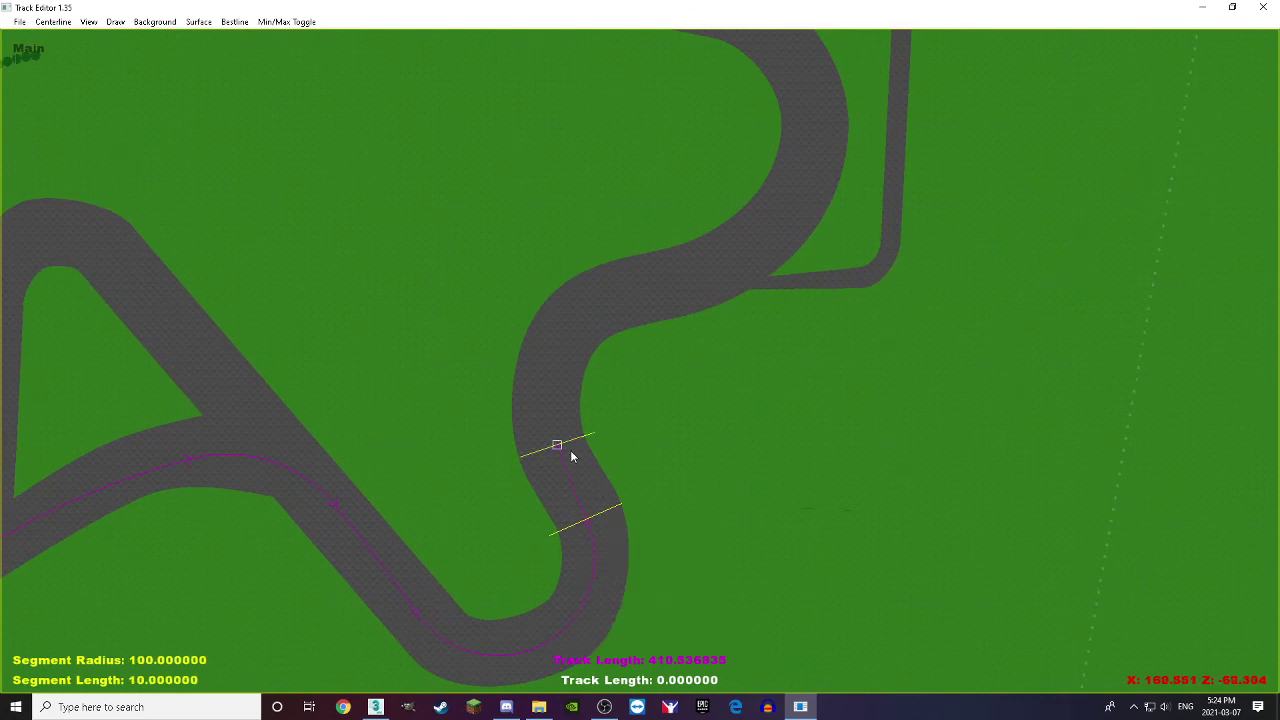
mouse_move(557, 444)
mouse_down()
mouse_move(600, 323)
mouse_move(551, 428)
mouse_up()
Step: Add a centerline curve through the next bend and a short curve on to the start of the final turn
right_click(549, 428)
click(586, 470)
drag(526, 354, 427, 520)
right_click(427, 520)
click(486, 558)
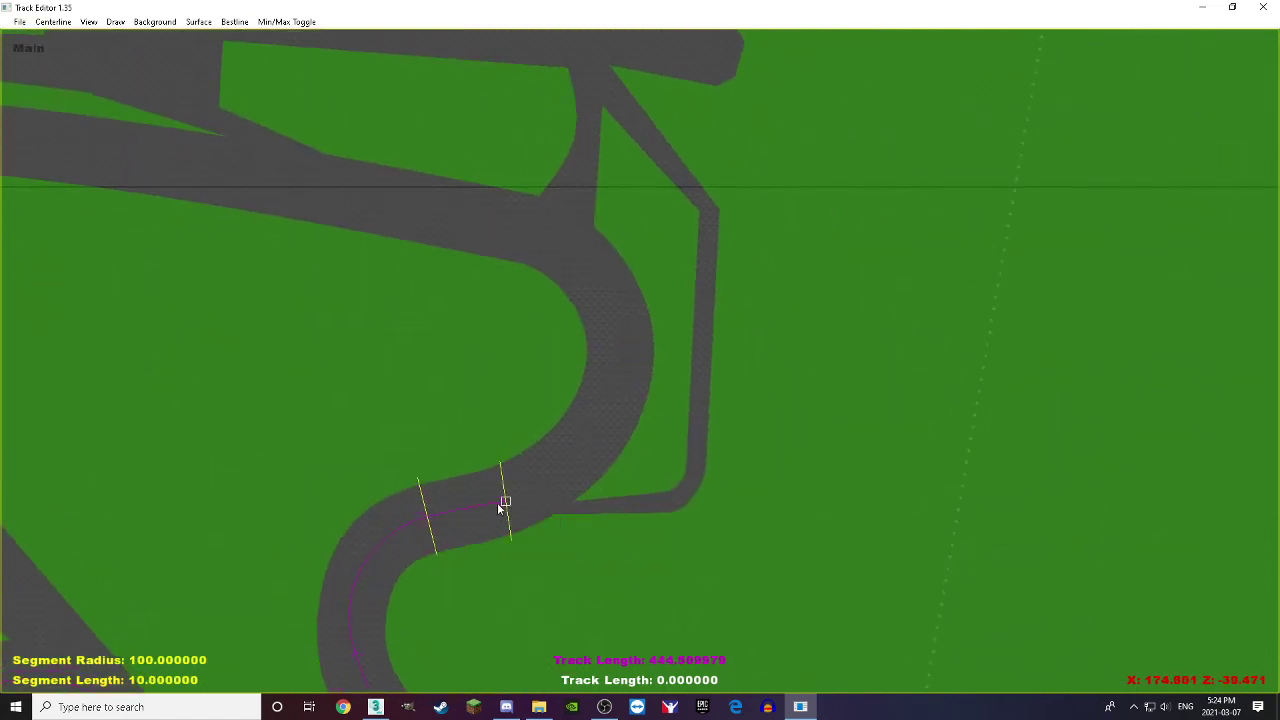
drag(506, 500, 543, 520)
Step: Add final-turn centerline curves about 27 long with radius about -14.7, and about 15.7 long with radius about -57
right_click(540, 507)
click(578, 550)
drag(600, 451, 646, 443)
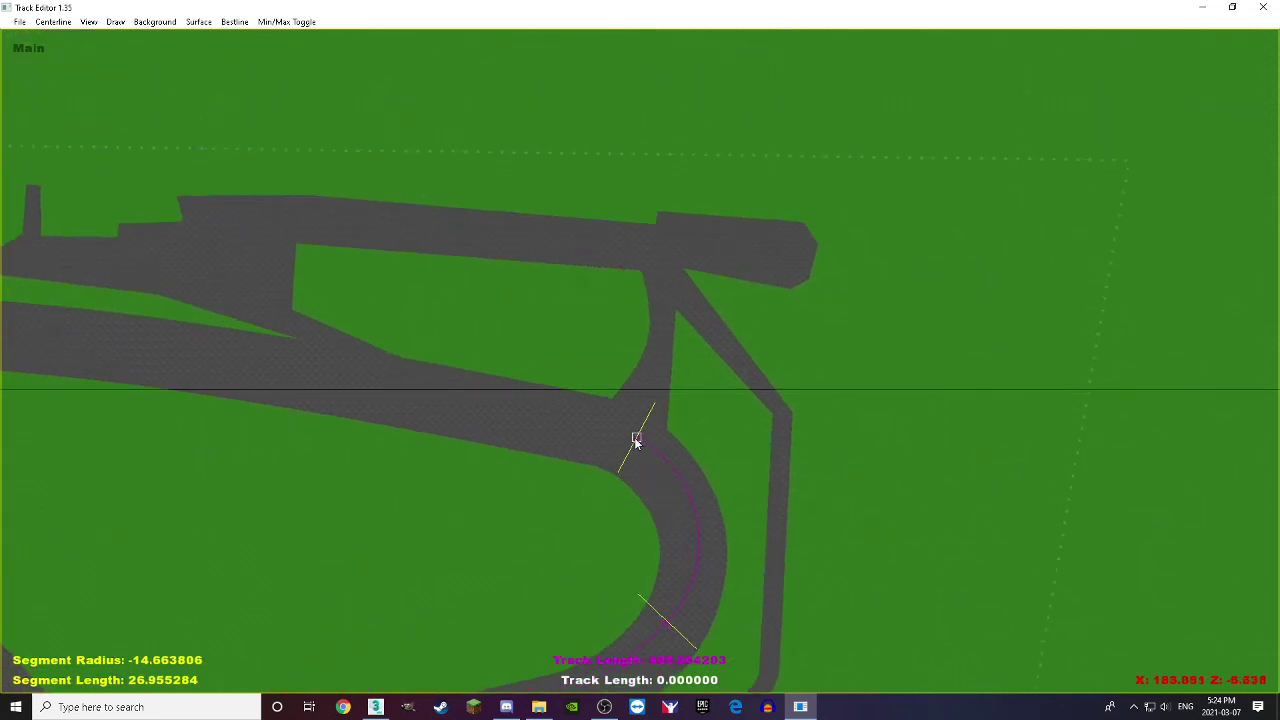
right_click(632, 447)
click(668, 486)
drag(558, 410, 797, 457)
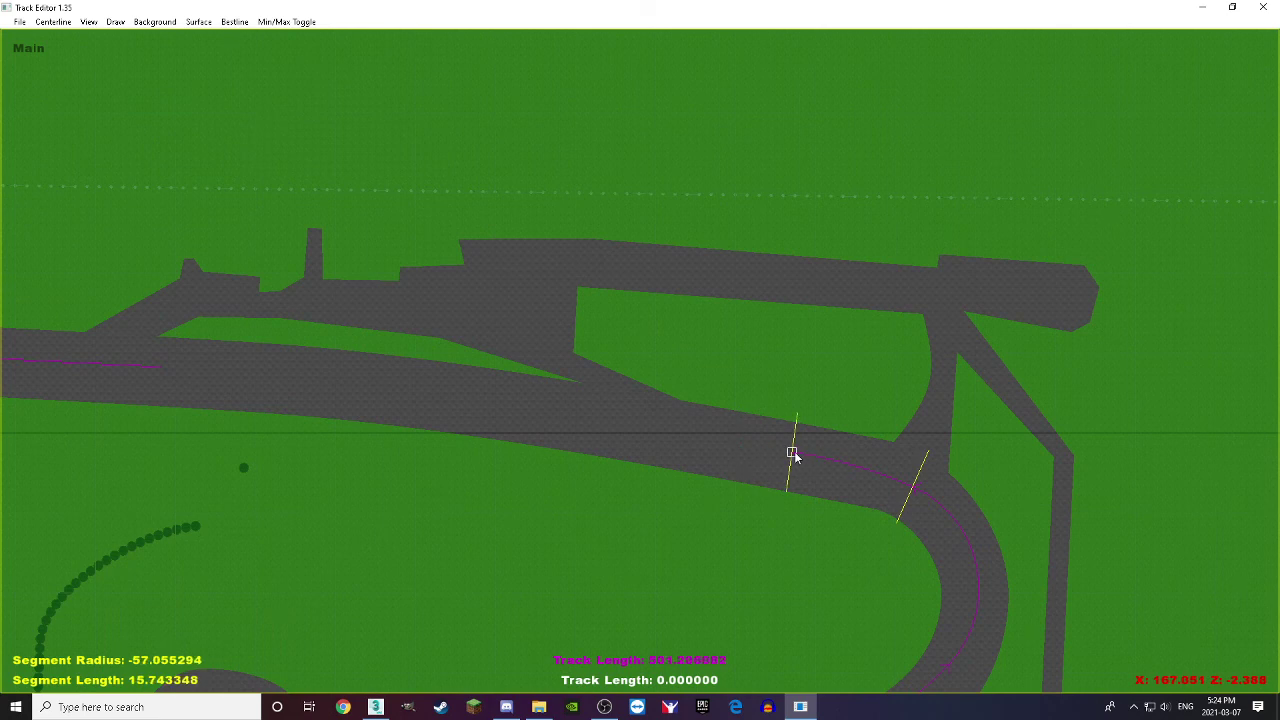
Step: Add a straight about 31.8 long and a curve about 48 long with radius about -732, joining the centerline's start
right_click(795, 451)
click(825, 481)
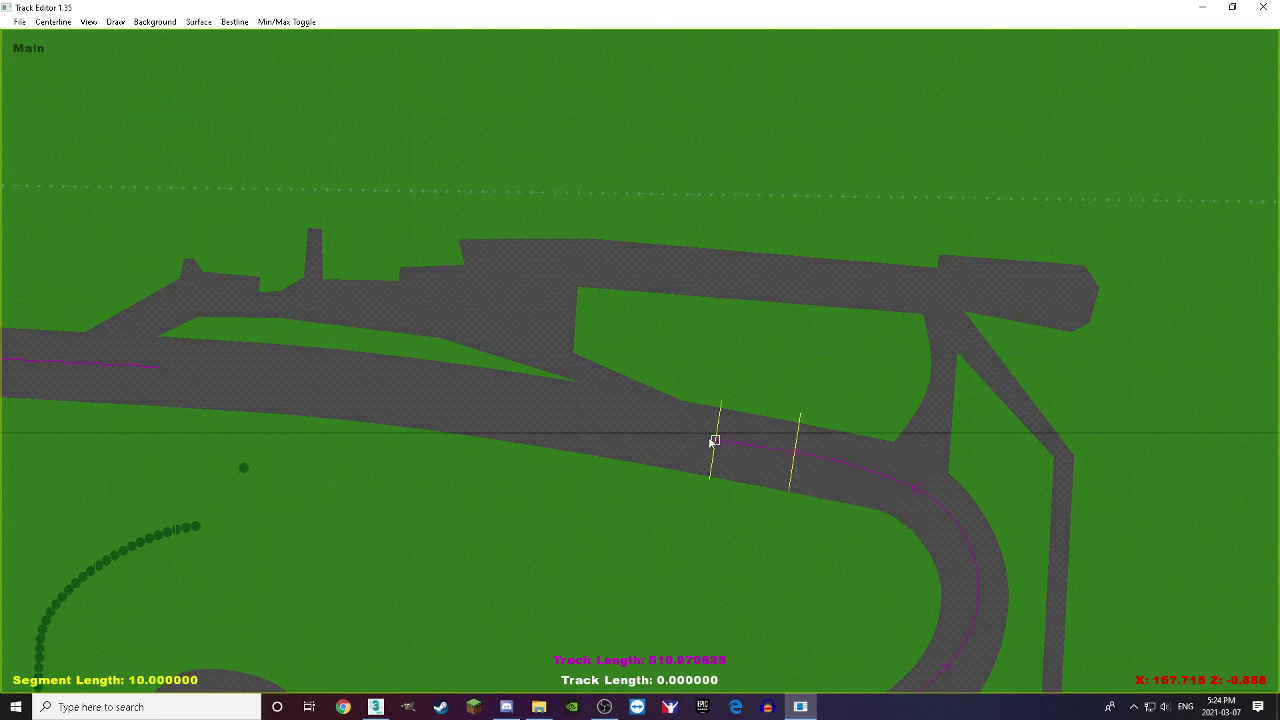
drag(689, 436, 785, 443)
right_click(769, 435)
click(829, 477)
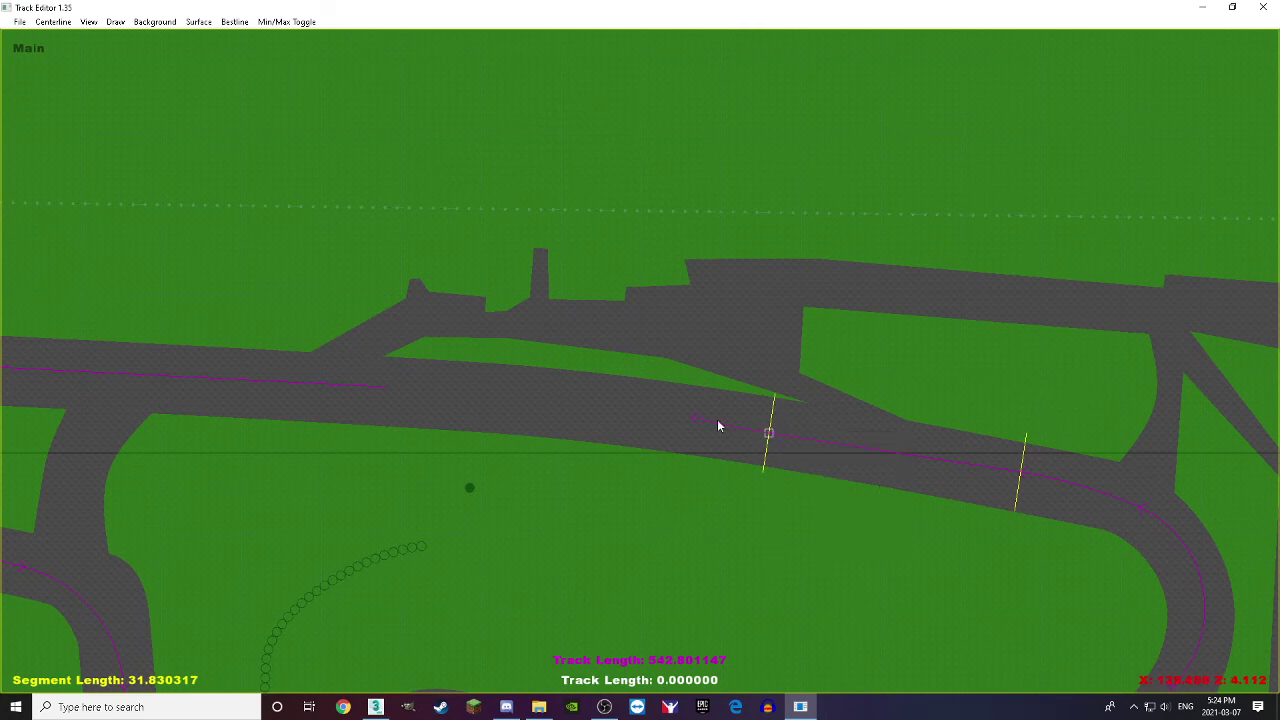
drag(695, 421, 389, 385)
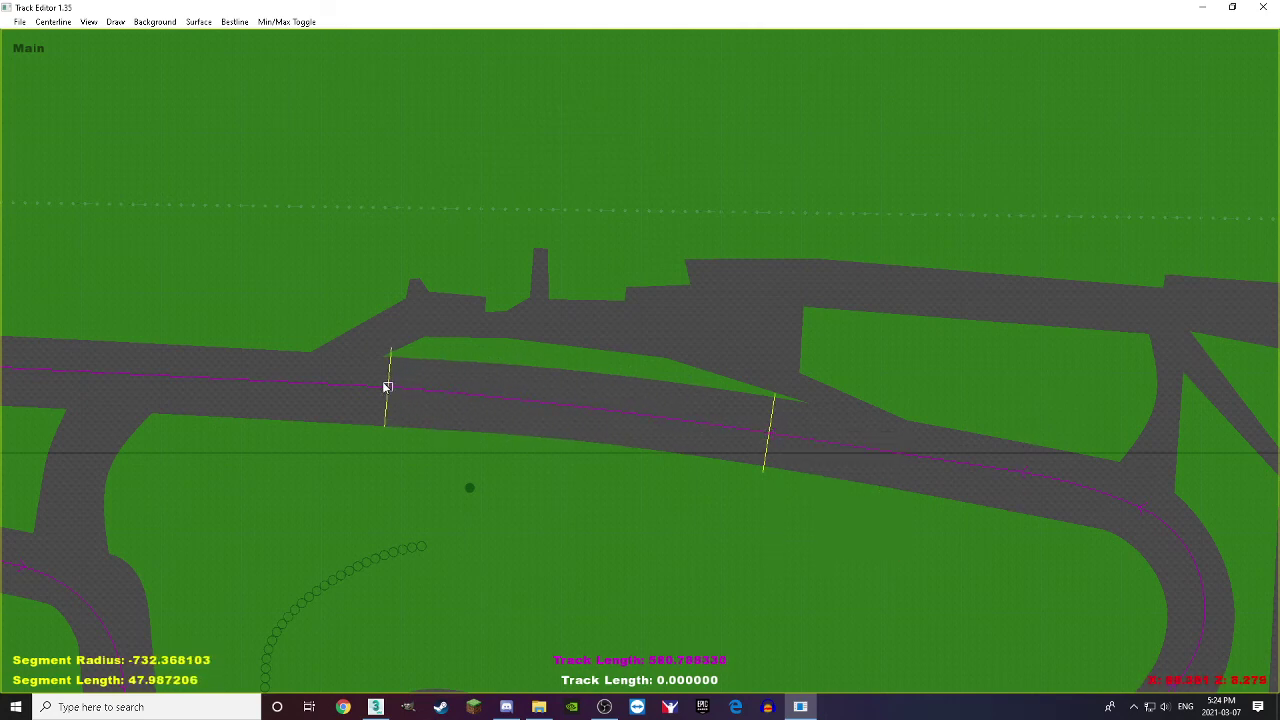
Step: Merge the Main centerline into a closed loop and generate the track surface from it
click(53, 21)
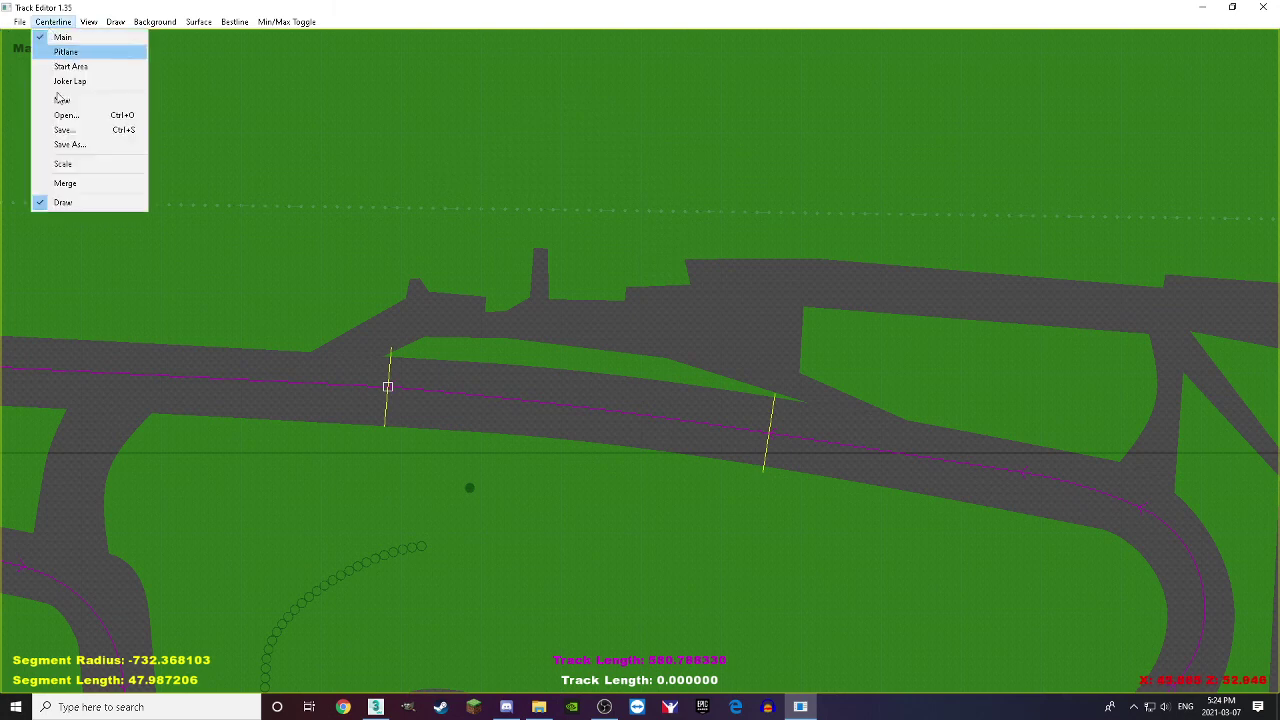
click(72, 185)
click(199, 21)
click(206, 40)
Step: Set the track surface limits to -6 left and 6 right
click(199, 21)
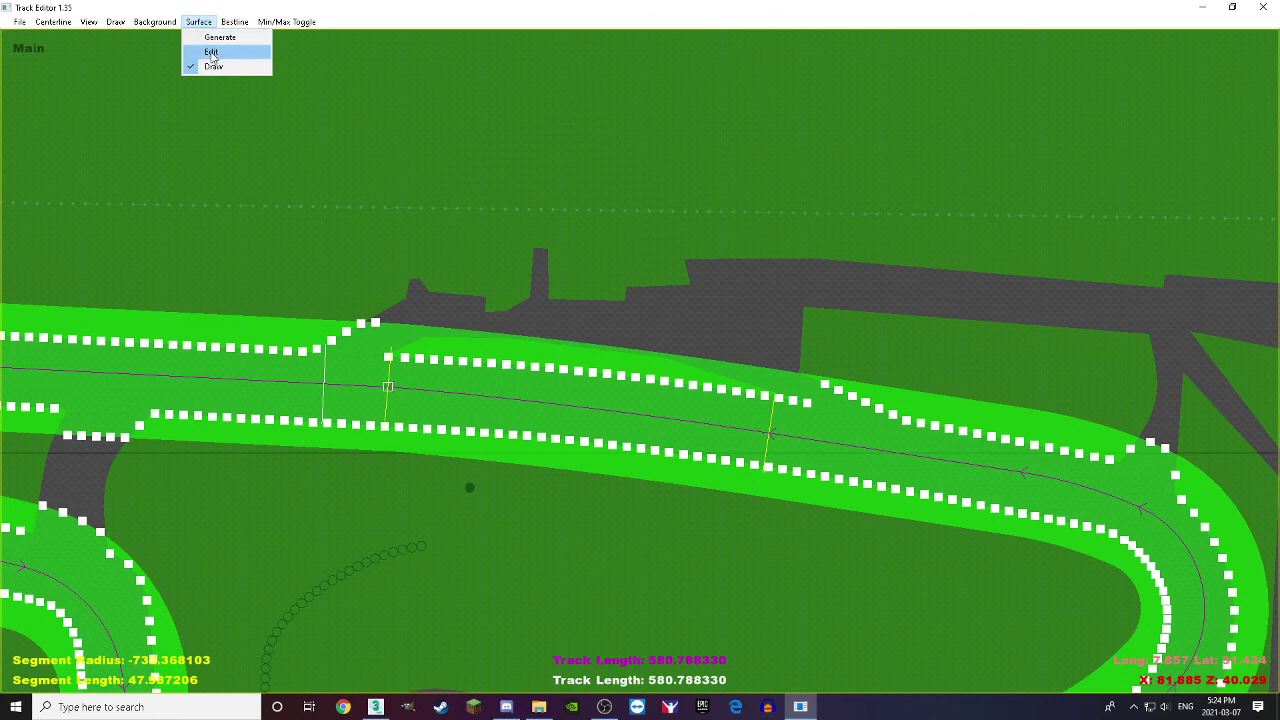
click(211, 53)
drag(103, 73, 73, 72)
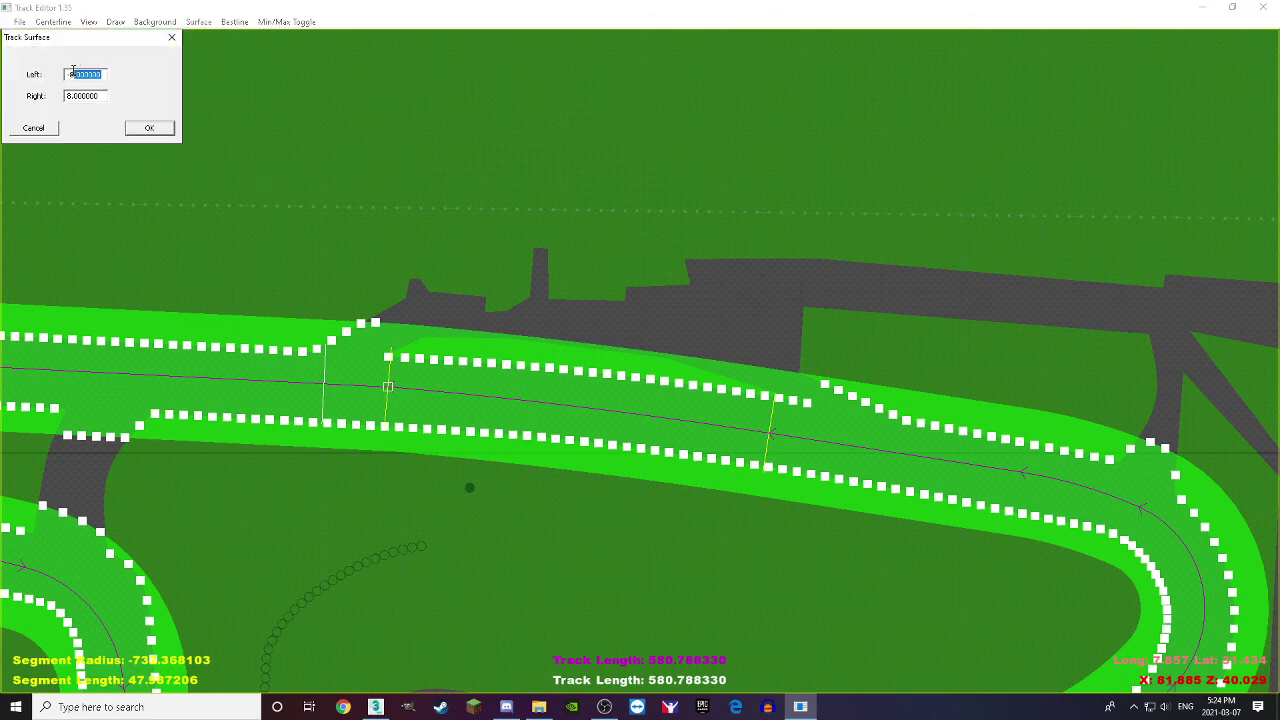
text(-6)
double_click(102, 96)
text(6)
click(149, 128)
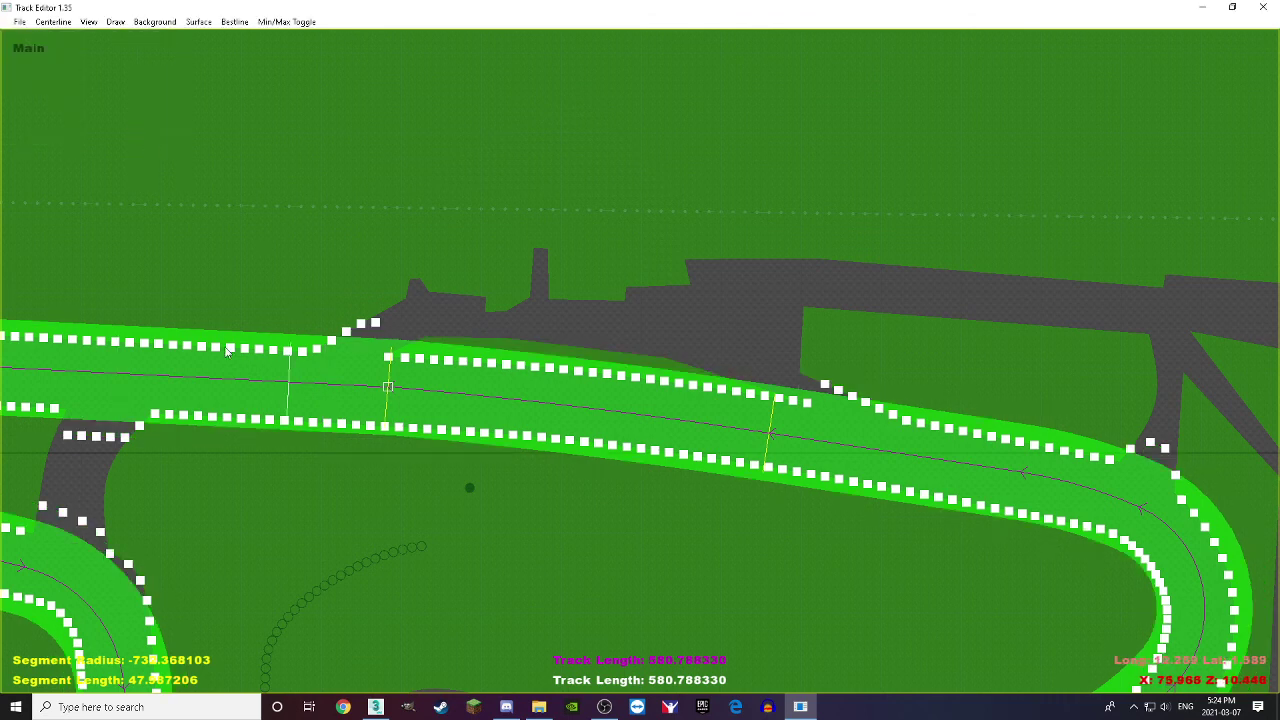
Step: Narrow the track surface to 5 on each side of the centerline
scroll(295, 357, up, 2)
scroll(295, 357, down, 1)
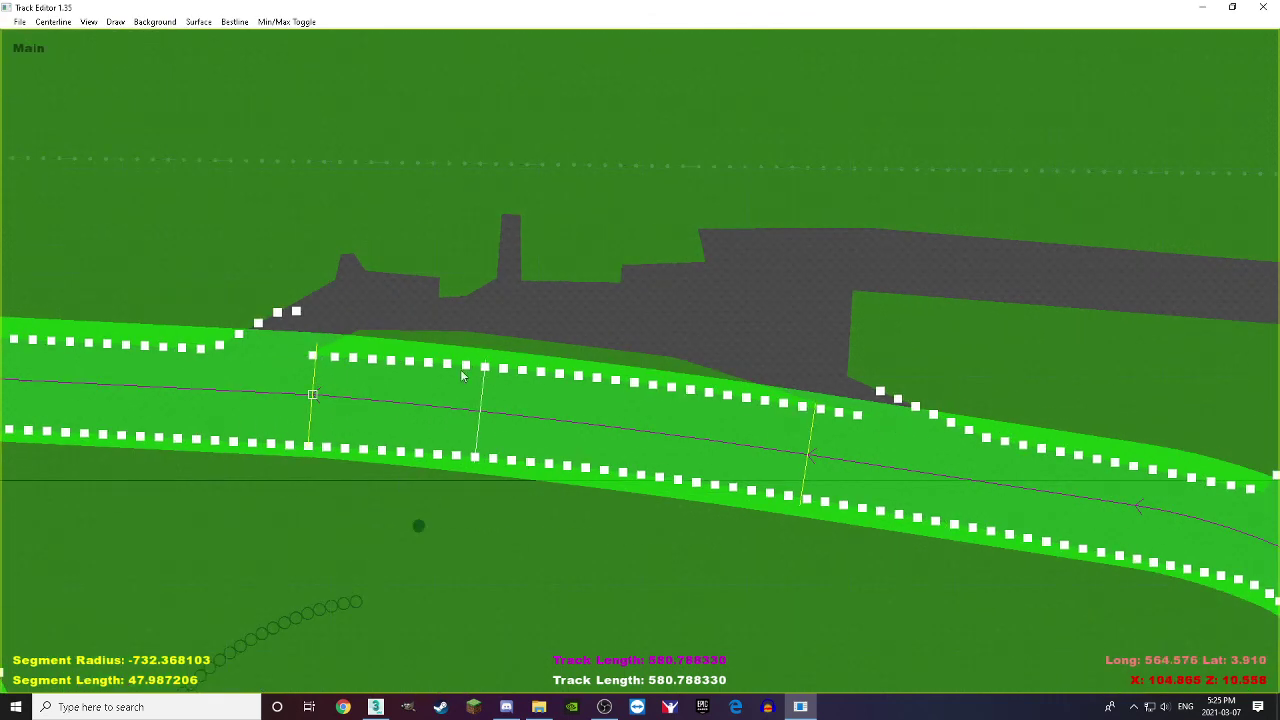
click(200, 22)
click(212, 51)
drag(105, 74, 66, 95)
text(55)
click(145, 128)
scroll(641, 230, down, 3)
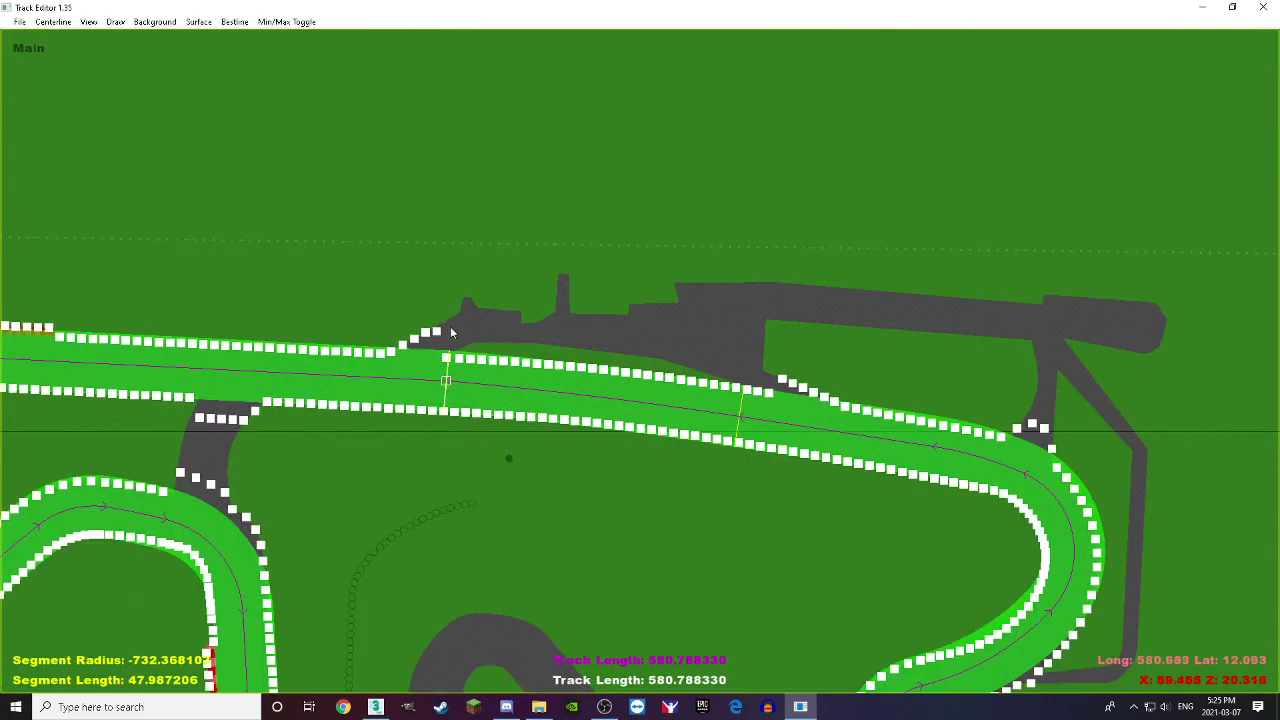
Step: Open the race data settings and select Kart Racing Pro as the target game
drag(430, 365, 818, 242)
scroll(818, 242, up, 1)
scroll(818, 242, down, 4)
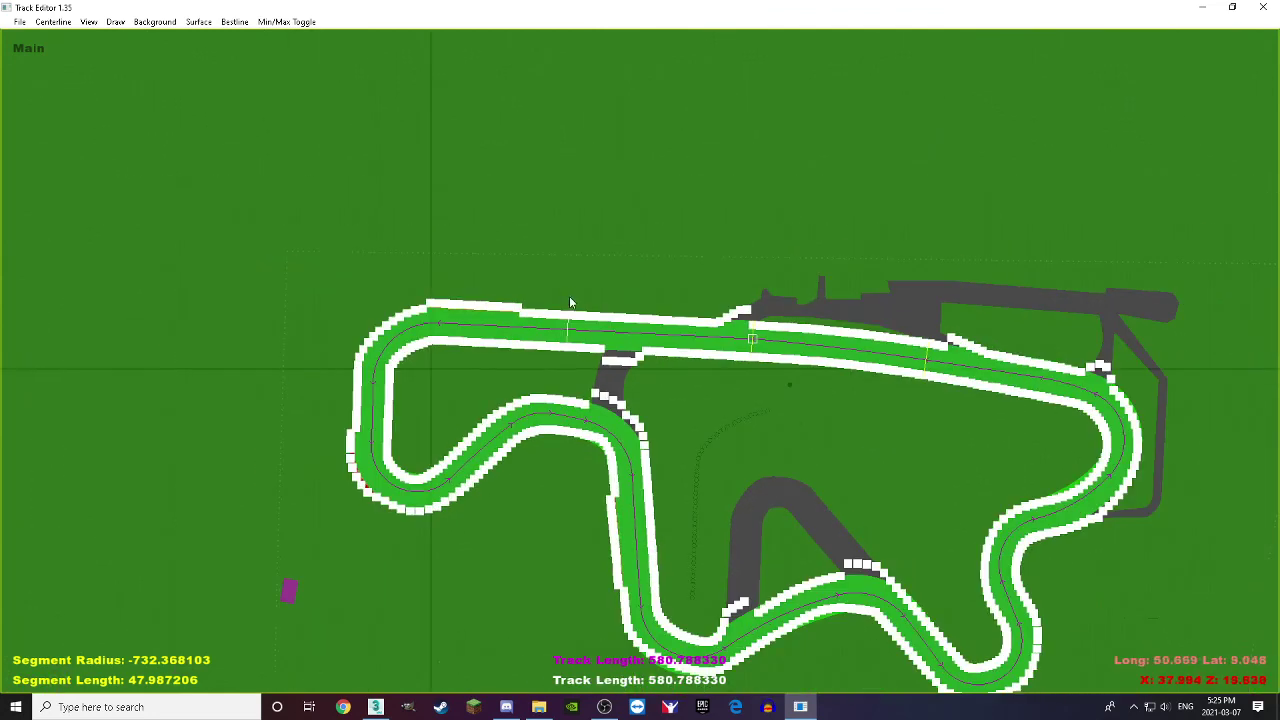
click(89, 21)
click(112, 37)
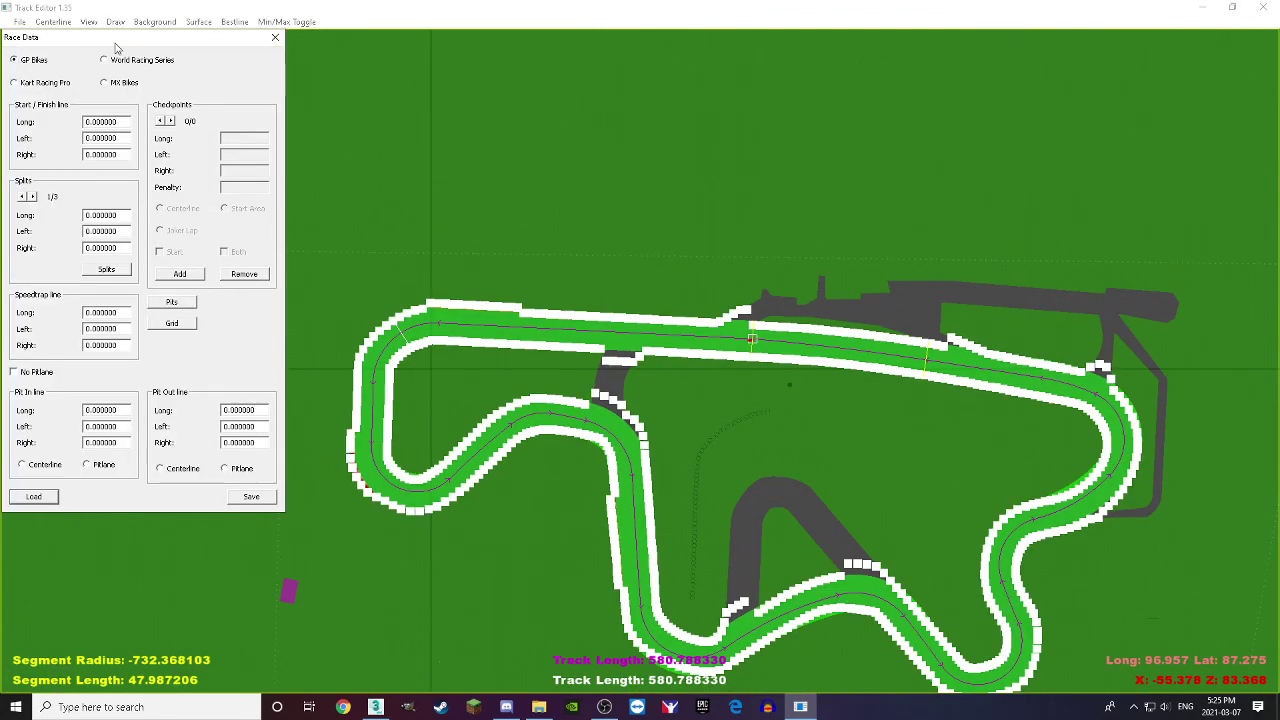
click(14, 83)
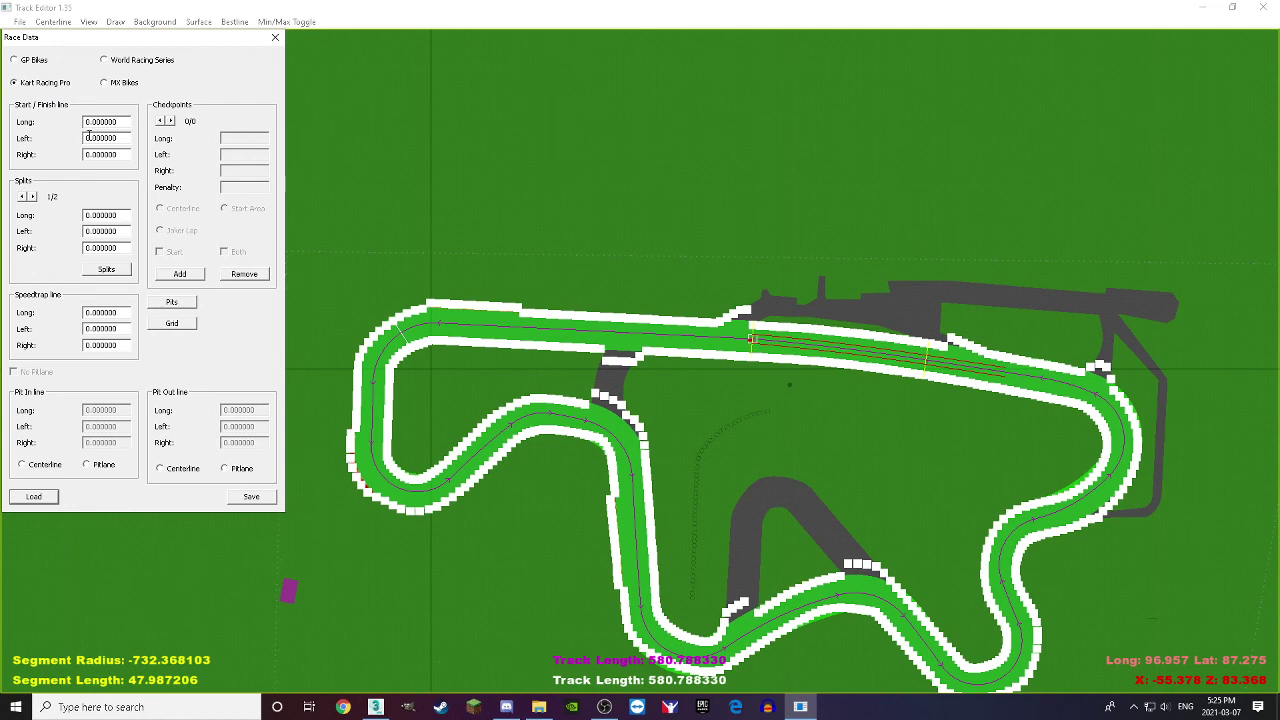
Step: Set the start/finish line limits to -6 left and 6 right and generate the splits
drag(124, 137, 10, 131)
text(-5)
drag(115, 156, 46, 160)
text(6)
click(113, 271)
Step: Place the speedtrap line at long 72 with limits -6 left and 6 right
scroll(771, 622, down, 1)
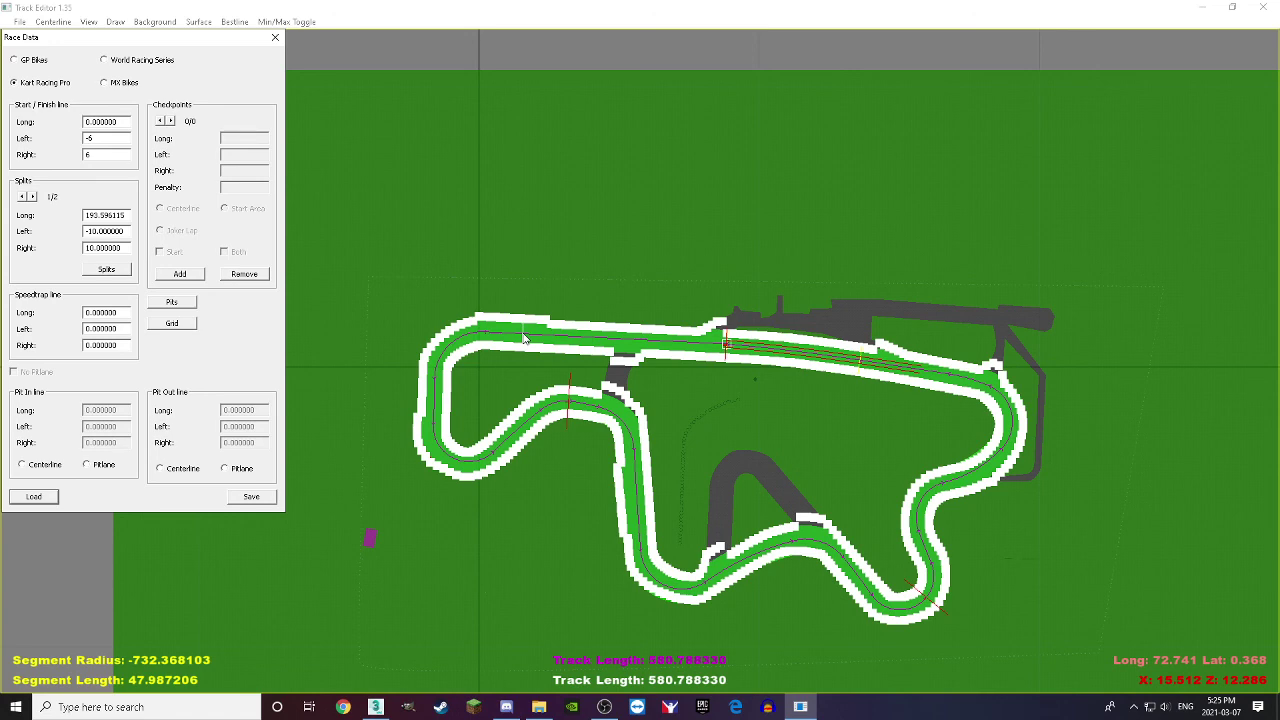
drag(110, 312, 46, 305)
text(72)
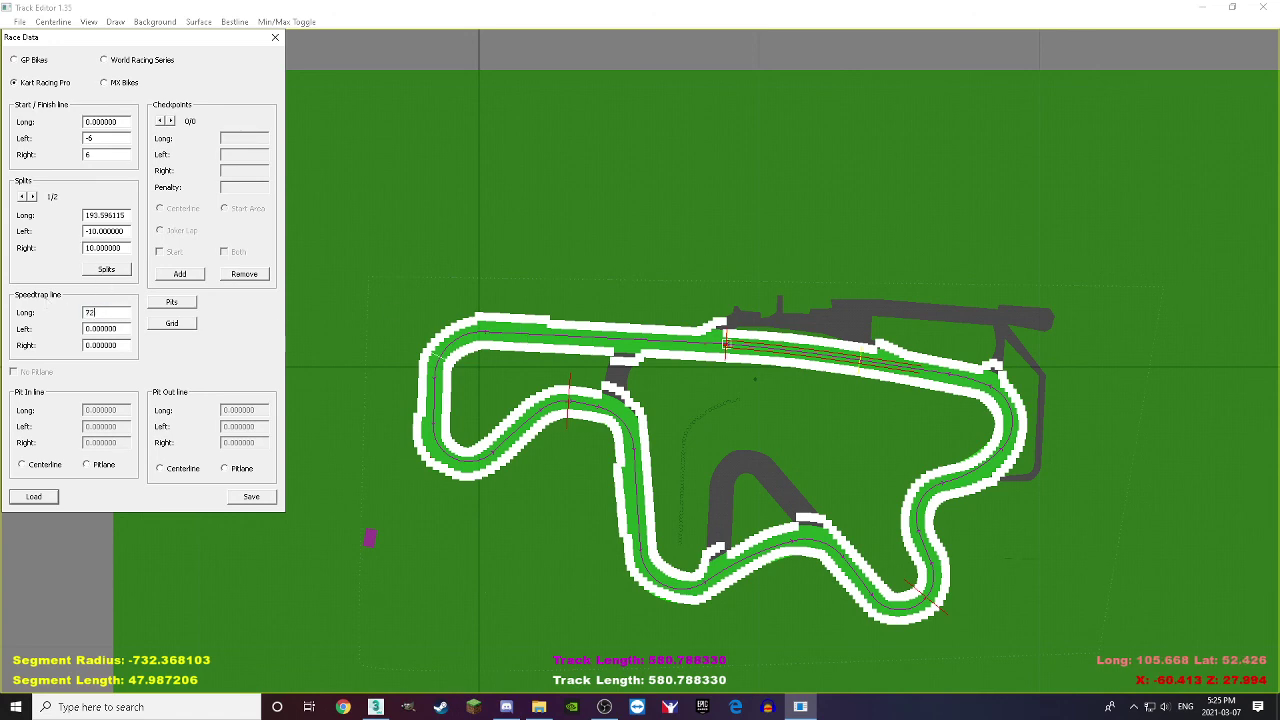
drag(123, 329, 57, 338)
text(-67)
key(BackSpace)
drag(121, 347, 29, 348)
text(6)
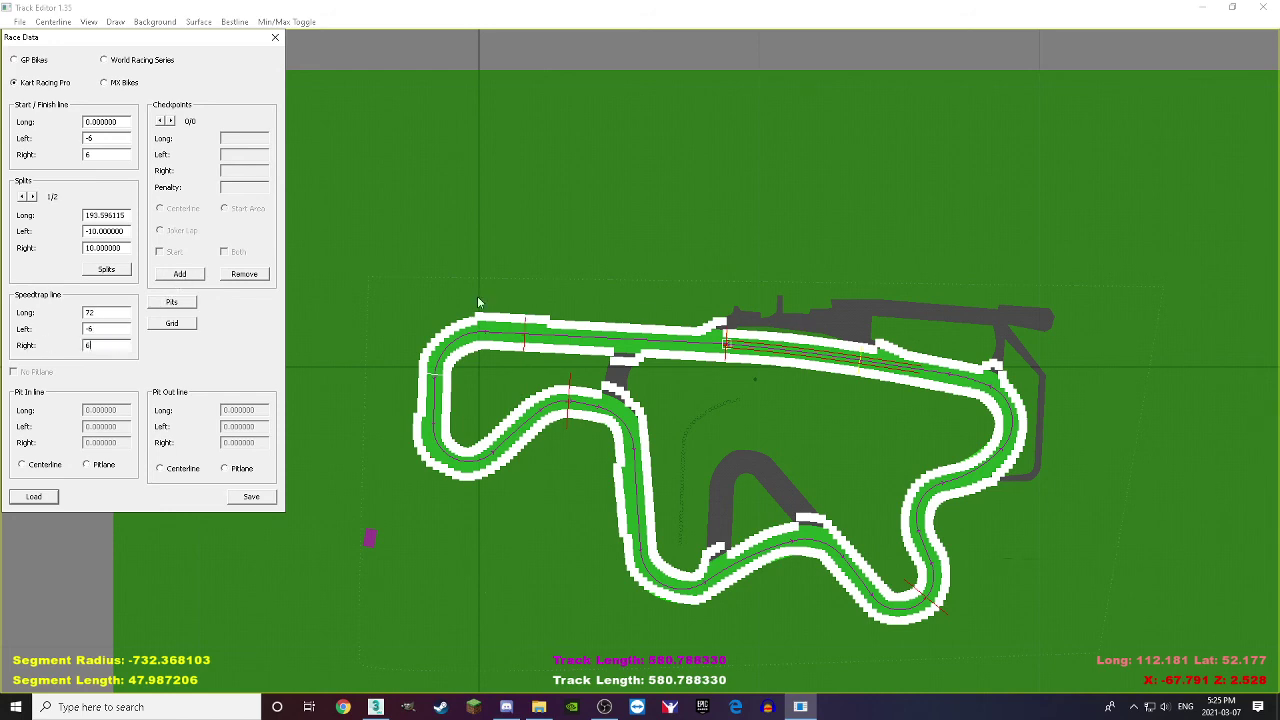
Step: Add 11 checkpoints around the lap
click(193, 278)
click(193, 278)
click(193, 278)
click(193, 278)
click(193, 278)
click(193, 278)
click(193, 278)
click(193, 278)
click(193, 278)
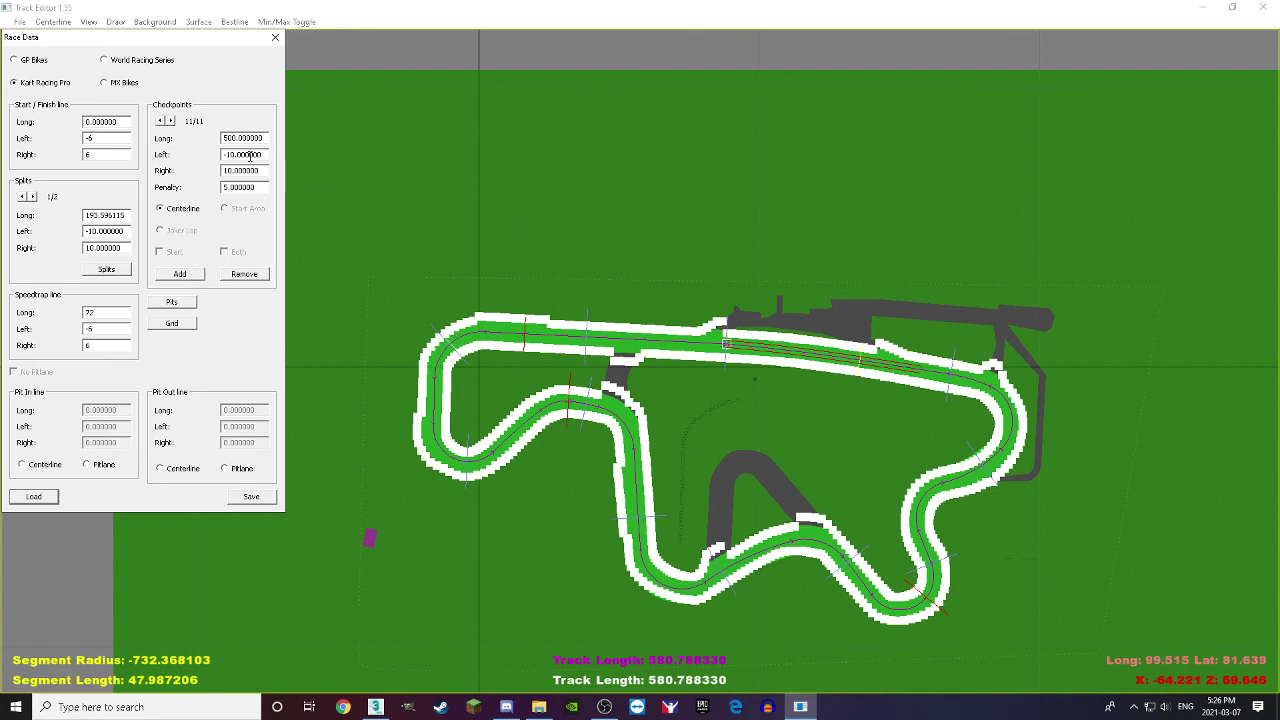
mouse_move(265, 153)
mouse_down()
mouse_move(236, 153)
mouse_move(272, 160)
mouse_up()
Step: Generate 24 pits with absolute placement in 2 columns, with lateral and longitudinal spacing of 4
click(185, 310)
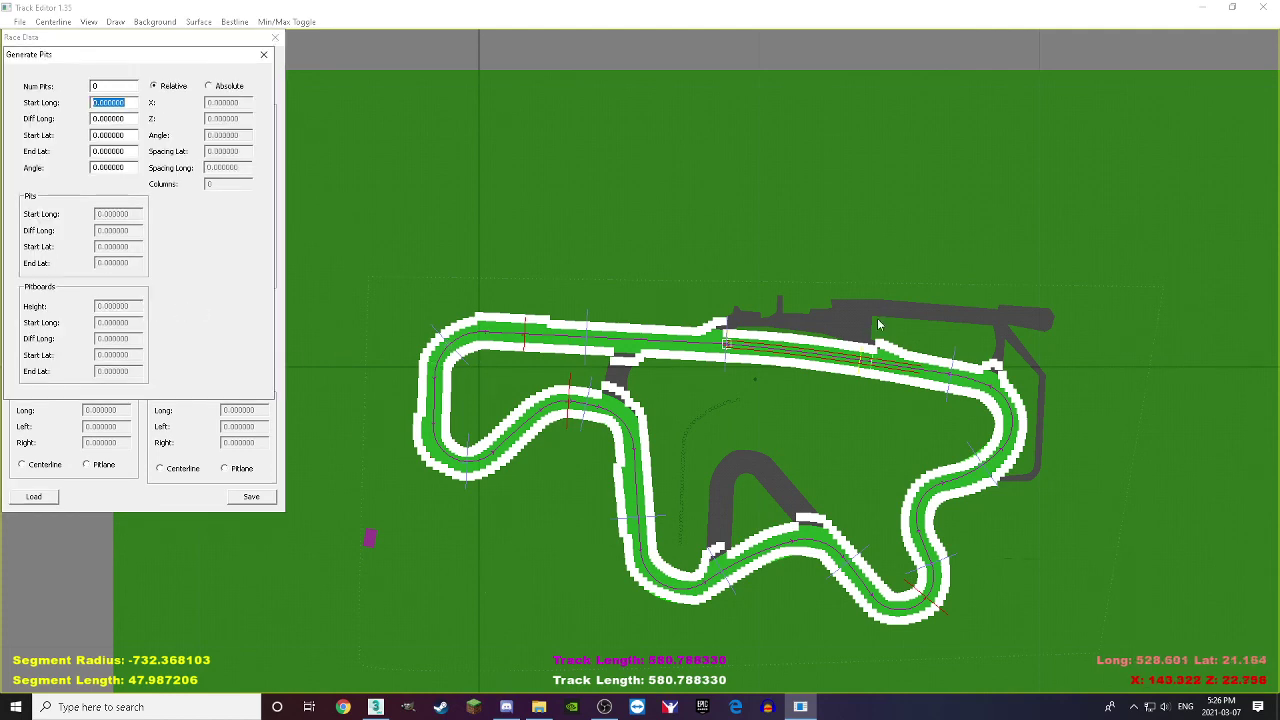
scroll(115, 70, up, 3)
click(210, 87)
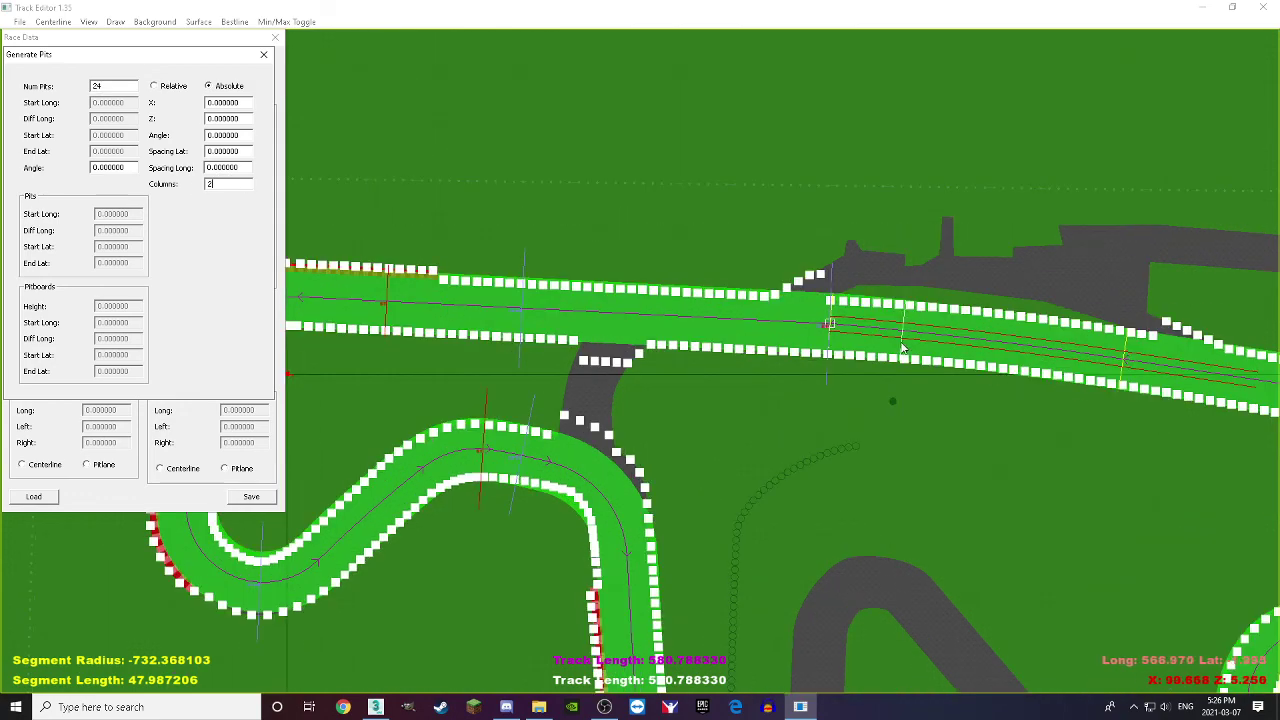
drag(243, 166, 160, 172)
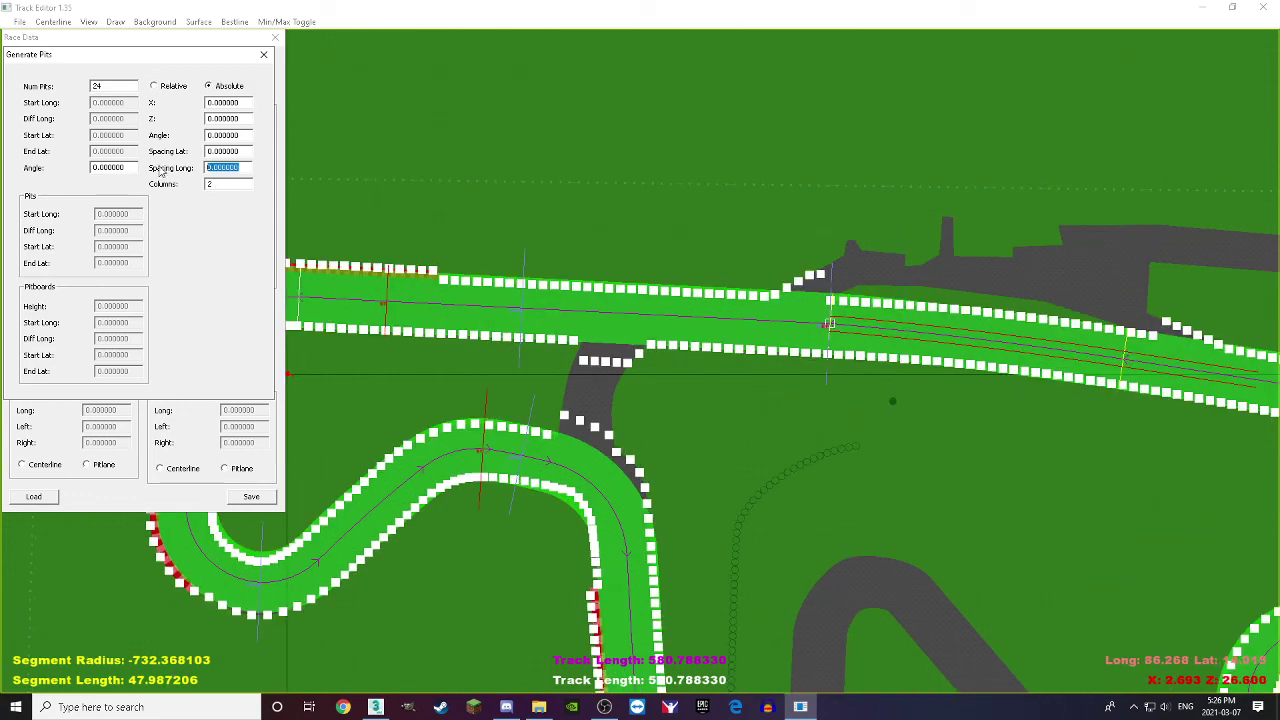
text(4)
drag(243, 150, 152, 155)
text(4)
scroll(437, 371, down, 2)
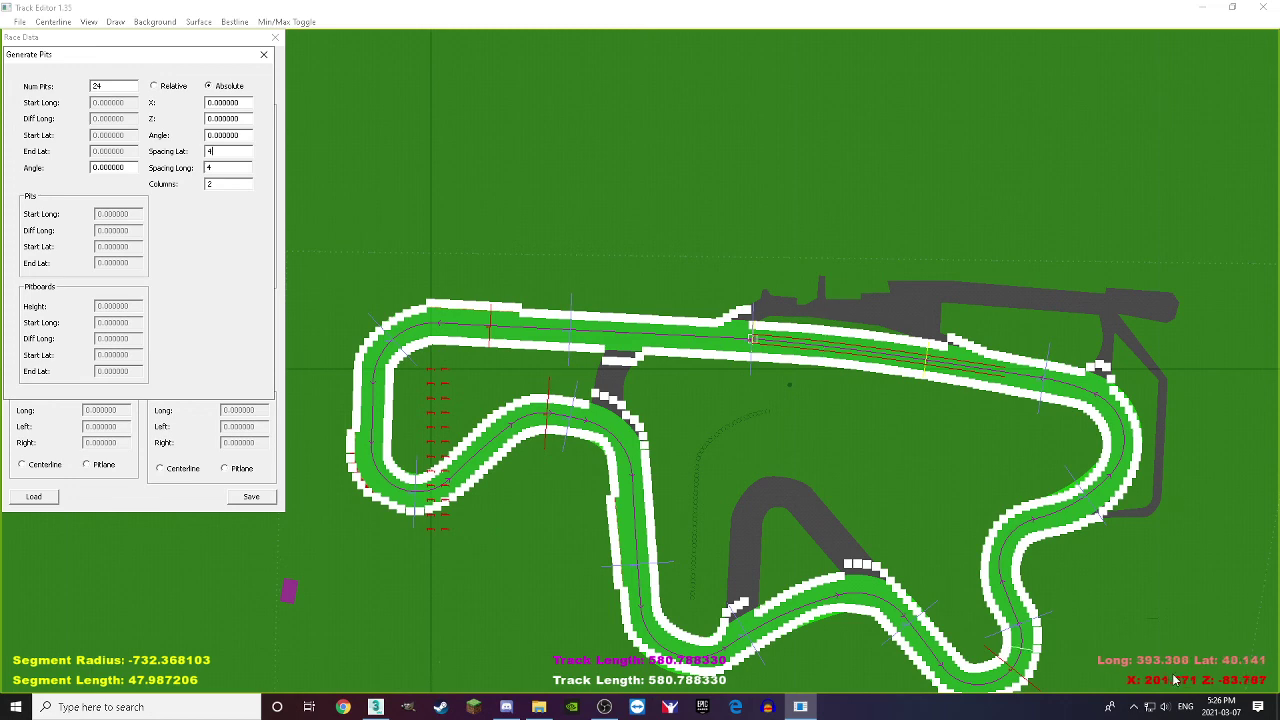
Step: Position the pits on the paddock asphalt at X 109 and Z 16 with an angle of -90
double_click(225, 102)
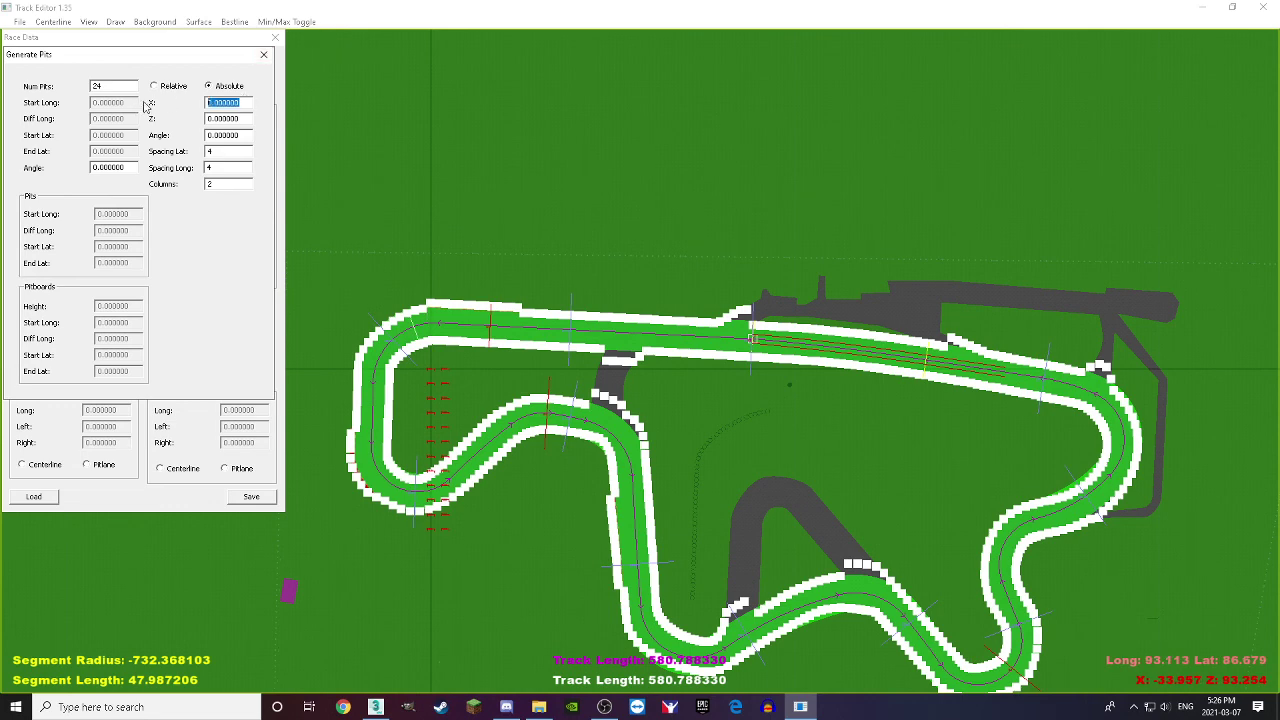
text(105)
double_click(247, 118)
text(16)
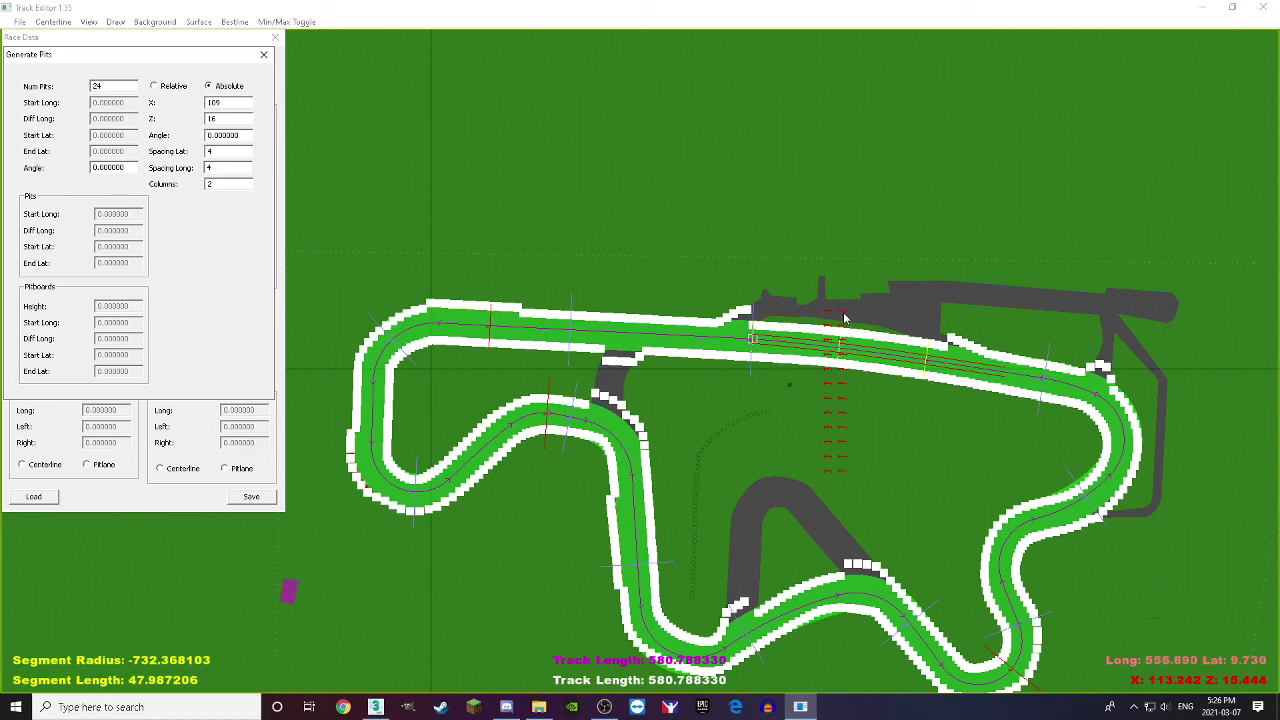
key(Tab)
text(-90)
scroll(350, 116, up, 2)
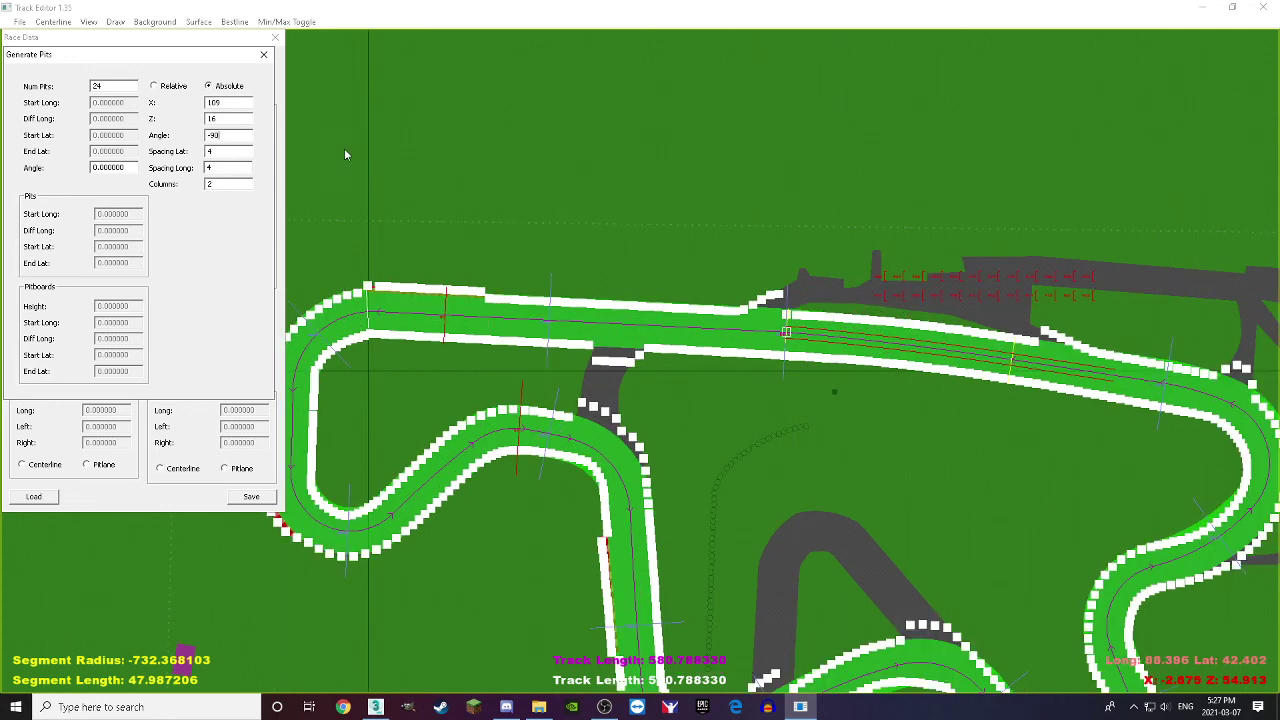
scroll(1016, 254, up, 2)
scroll(900, 240, down, 1)
scroll(1014, 217, down, 1)
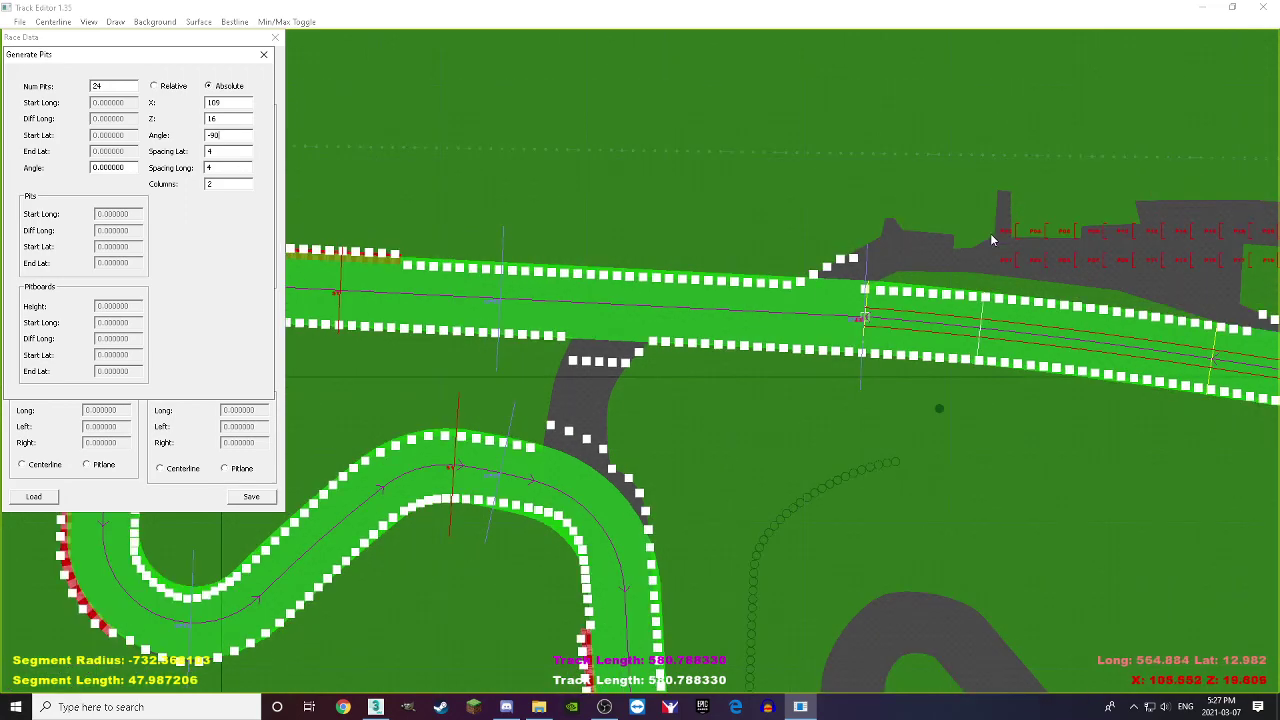
scroll(1110, 255, down, 1)
scroll(1039, 287, up, 1)
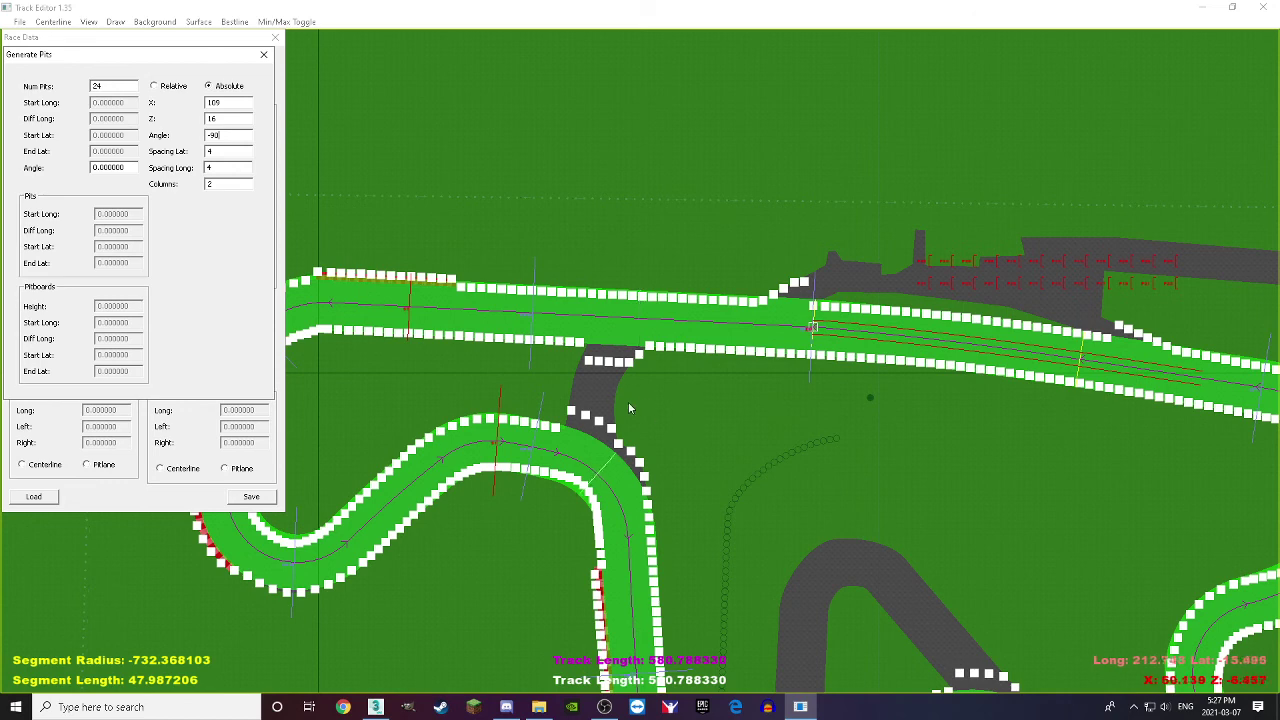
click(264, 57)
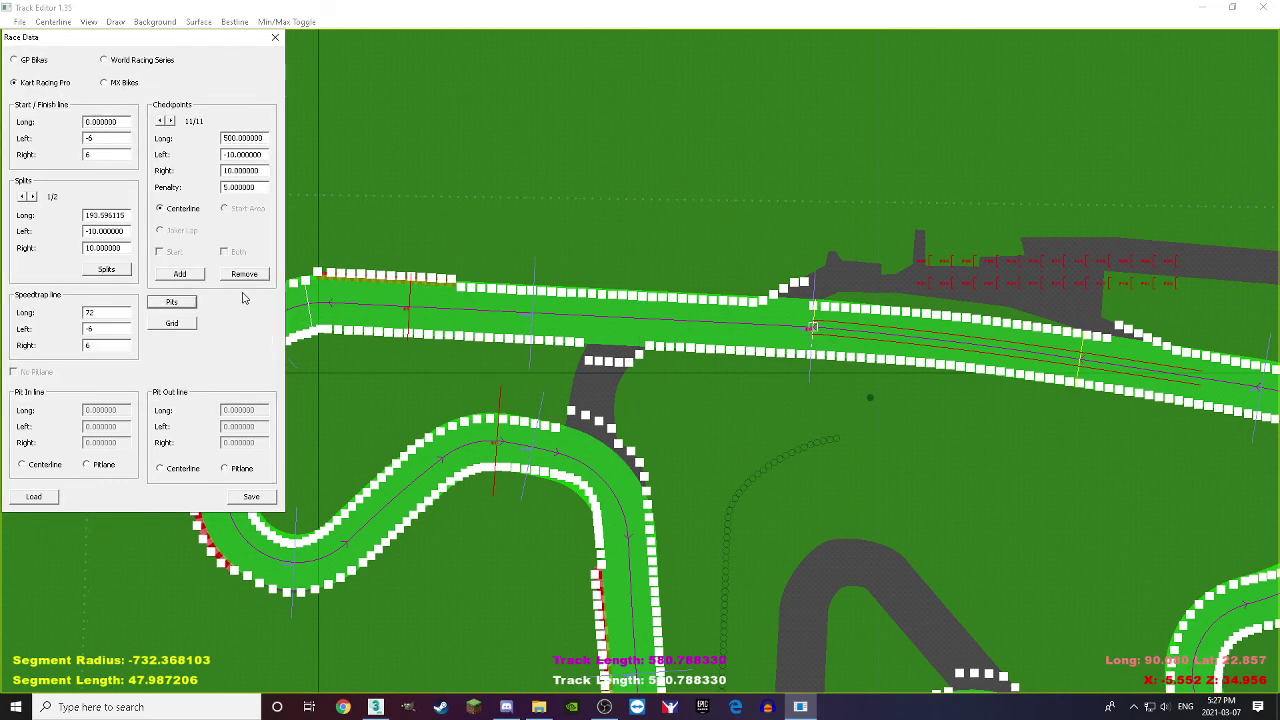
Step: Generate a 24-stall starting grid with two stalls per row using the Karts preset
click(171, 336)
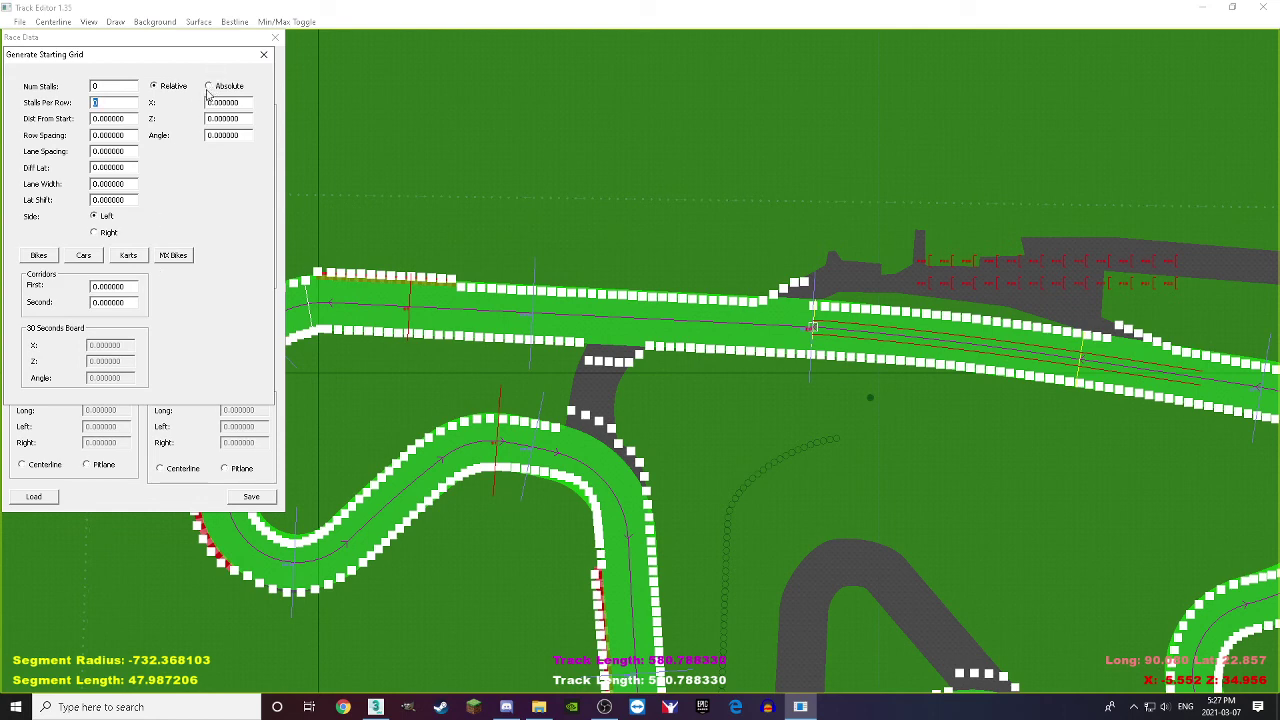
click(128, 255)
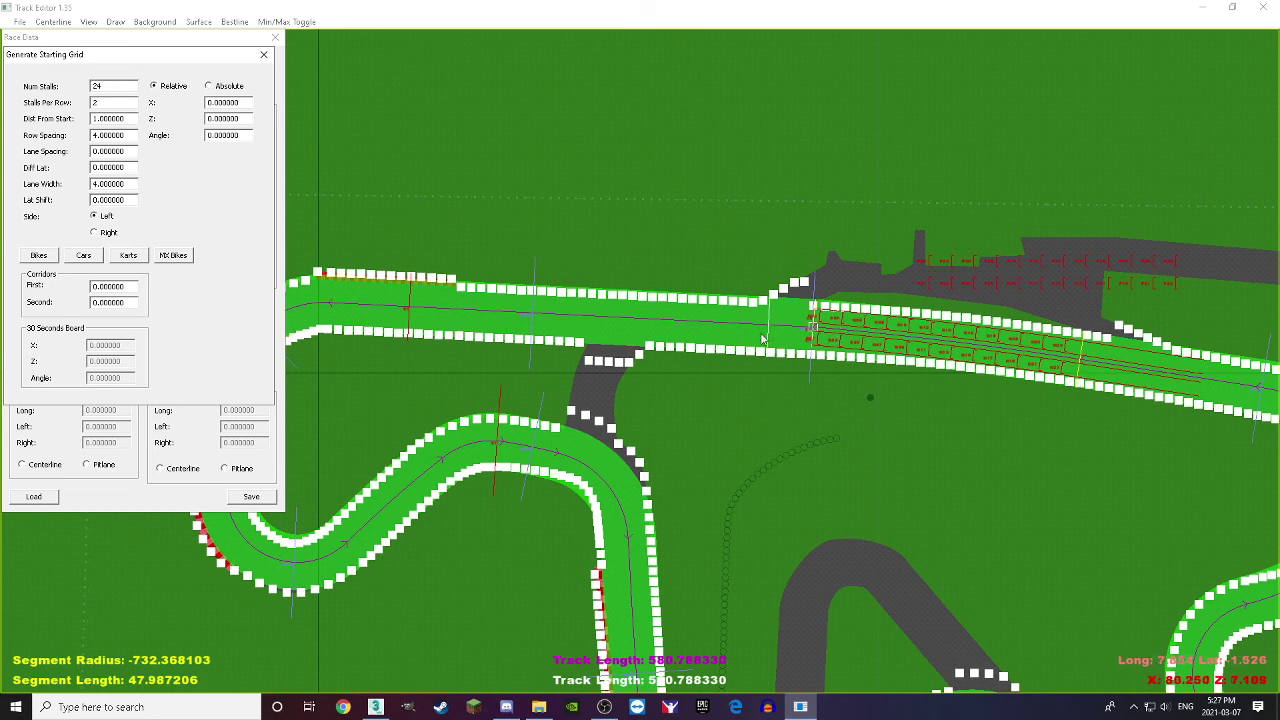
click(263, 54)
Step: Save the race data over the existing Point Pelee Karting.rdf and close the race data settings
click(251, 497)
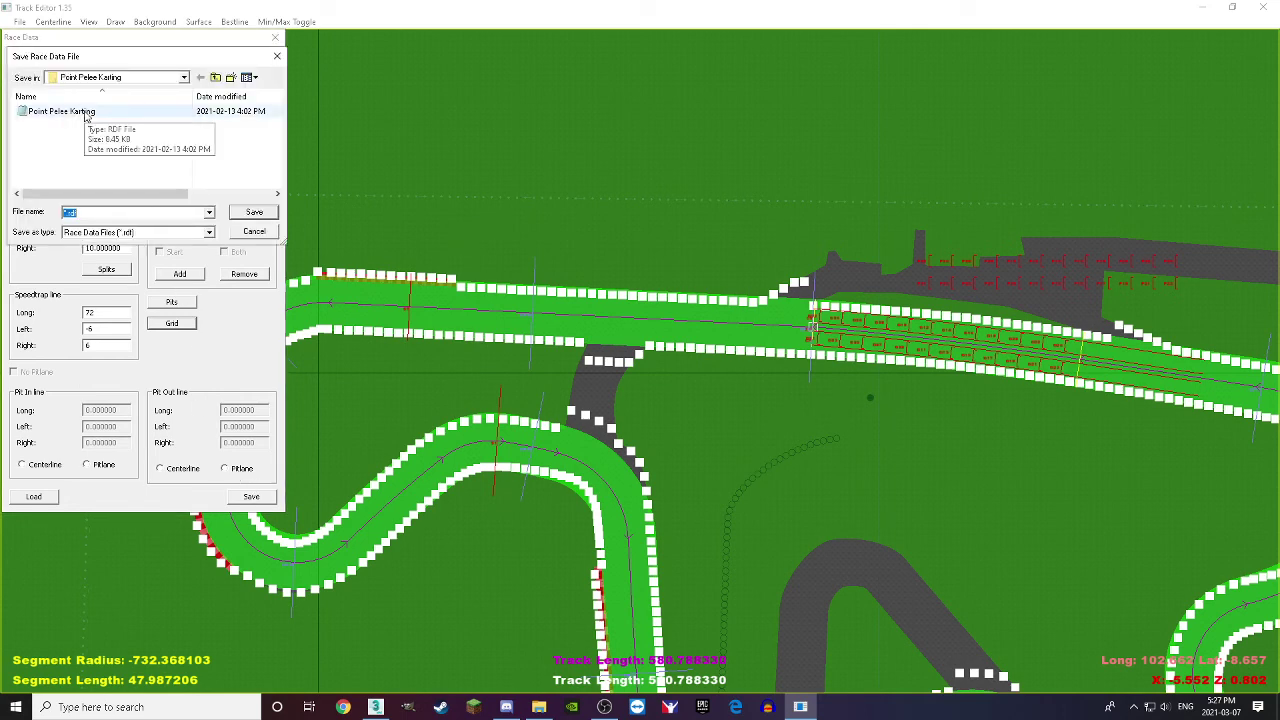
click(86, 112)
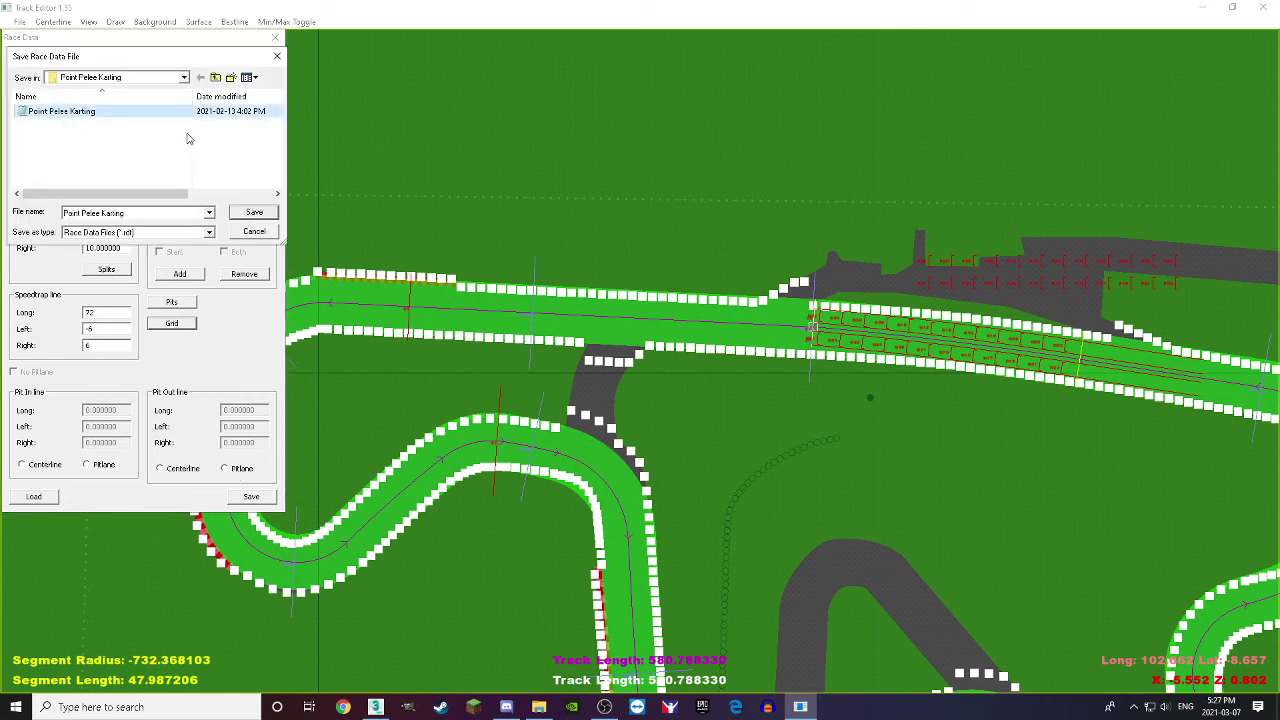
click(246, 213)
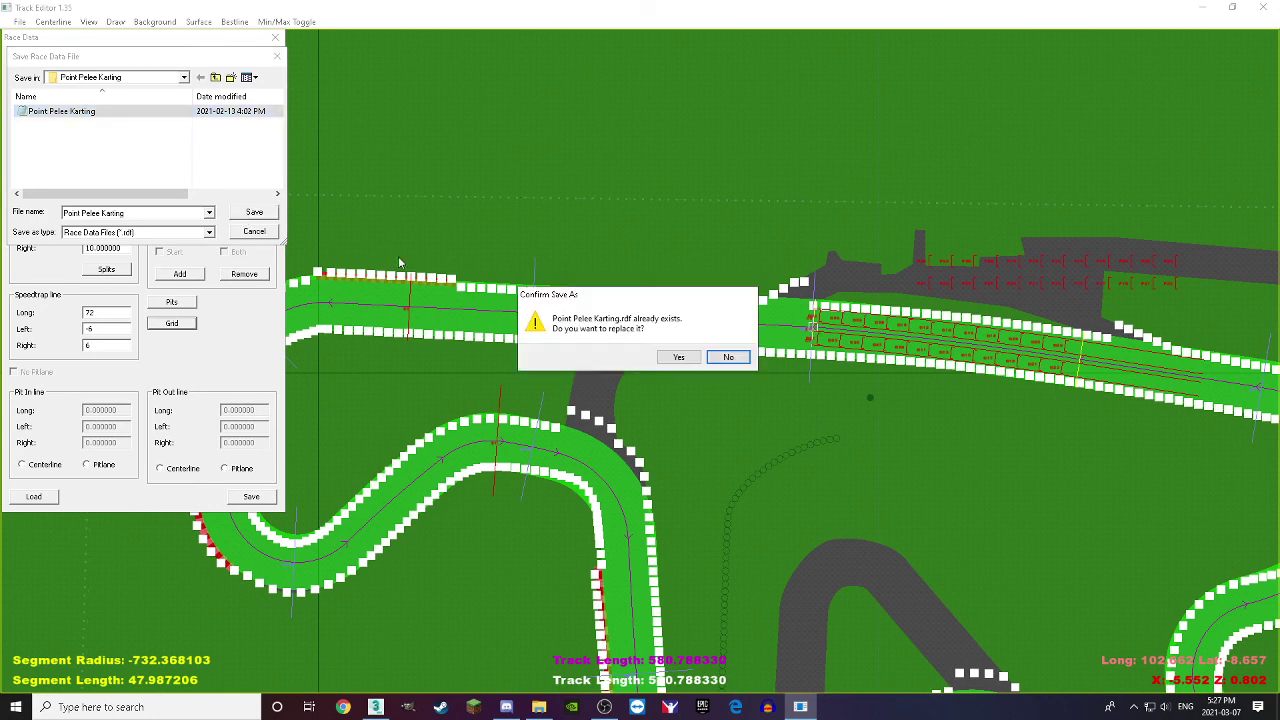
click(678, 358)
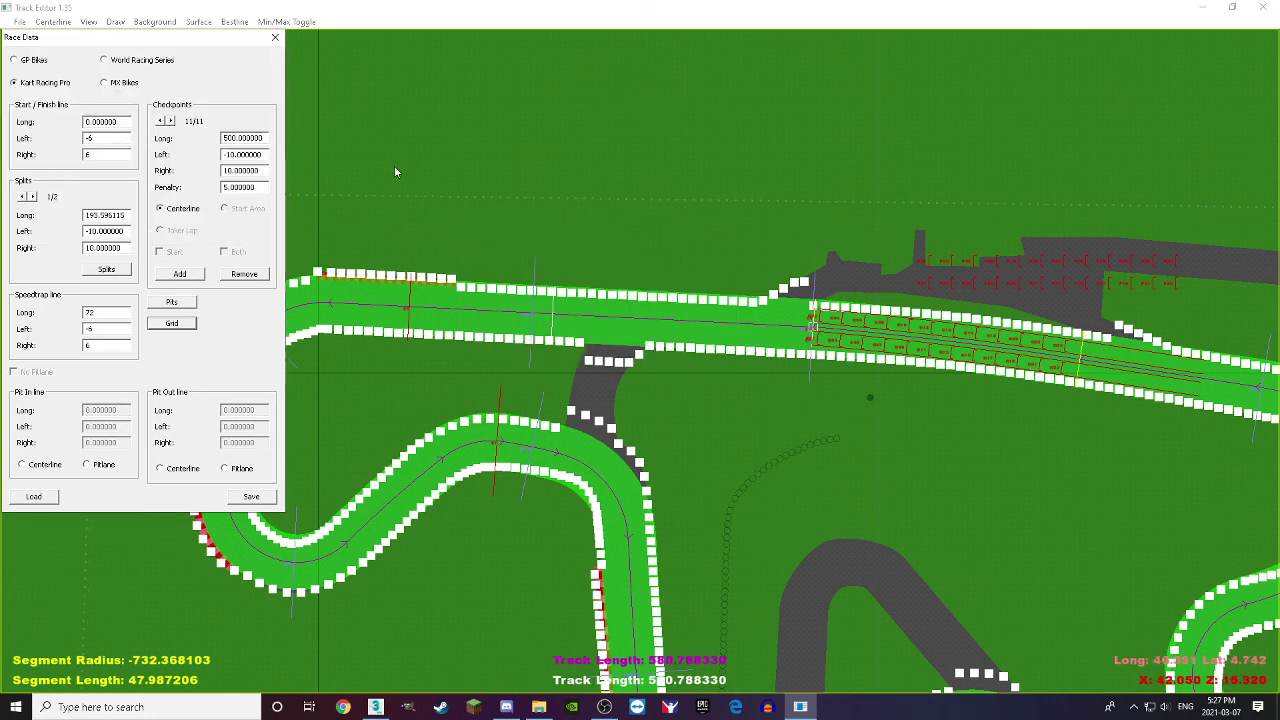
click(276, 37)
Step: Save the TrackPoly file as Point Pelee Karting, replacing the existing Point Pelee Karting.trp
click(20, 21)
click(38, 52)
click(211, 134)
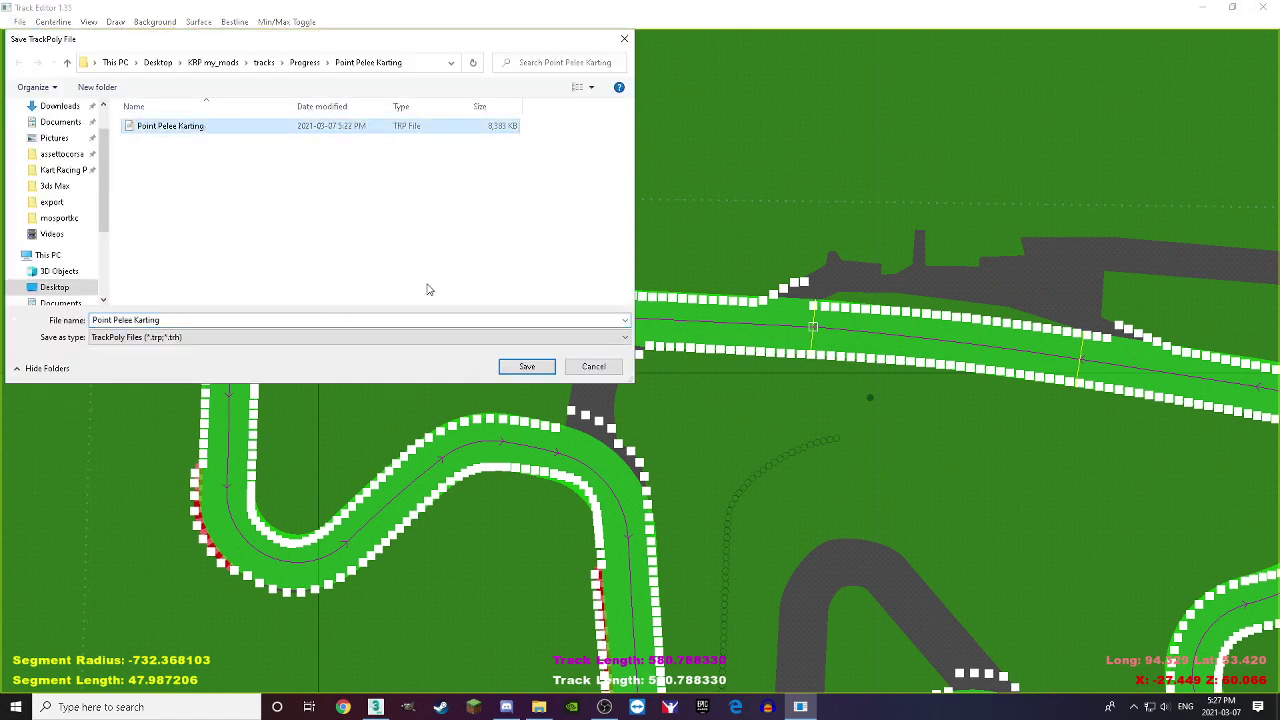
click(524, 367)
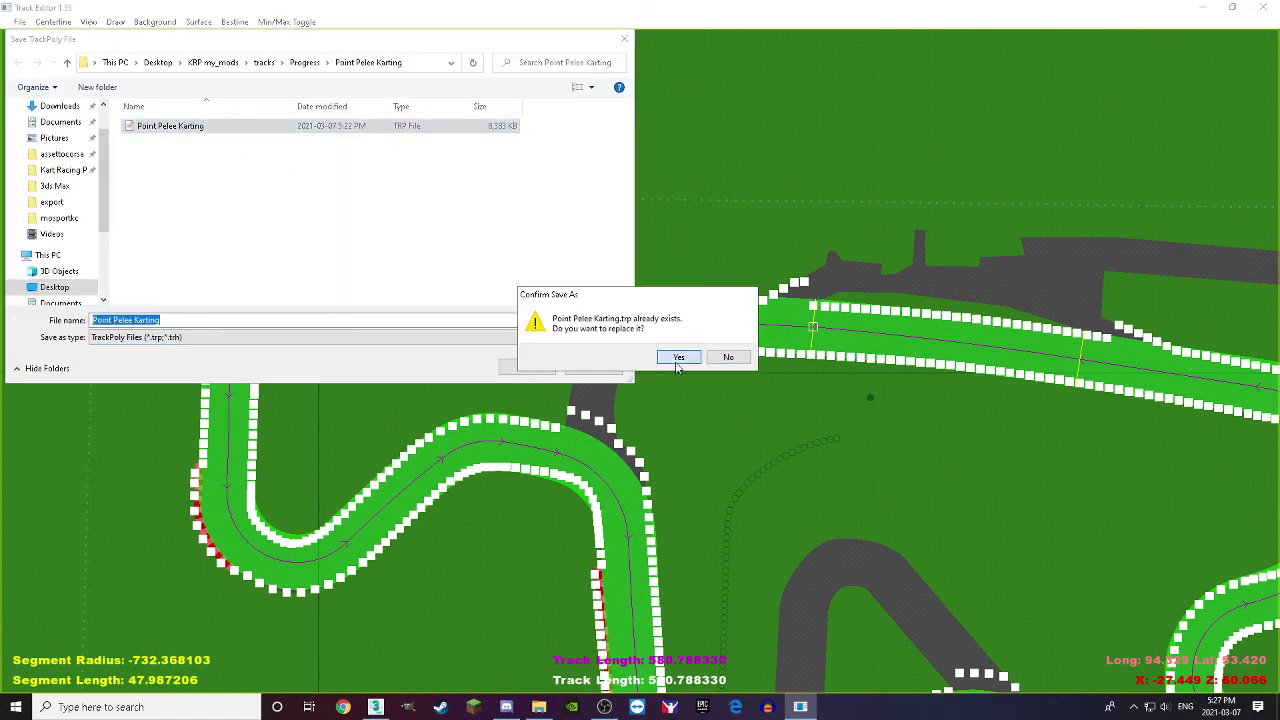
click(678, 358)
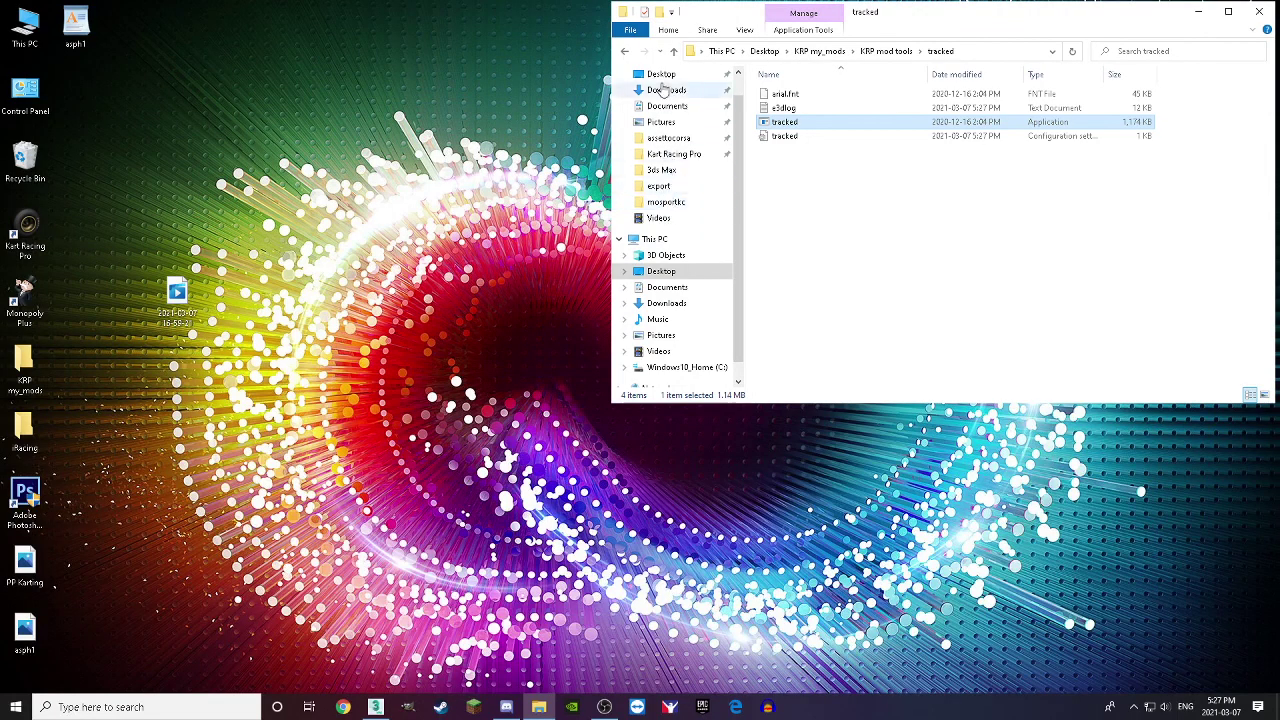
Step: Copy the Point Pelee Karting folder from KRP my_mods > tracks > Progress on the desktop
click(661, 75)
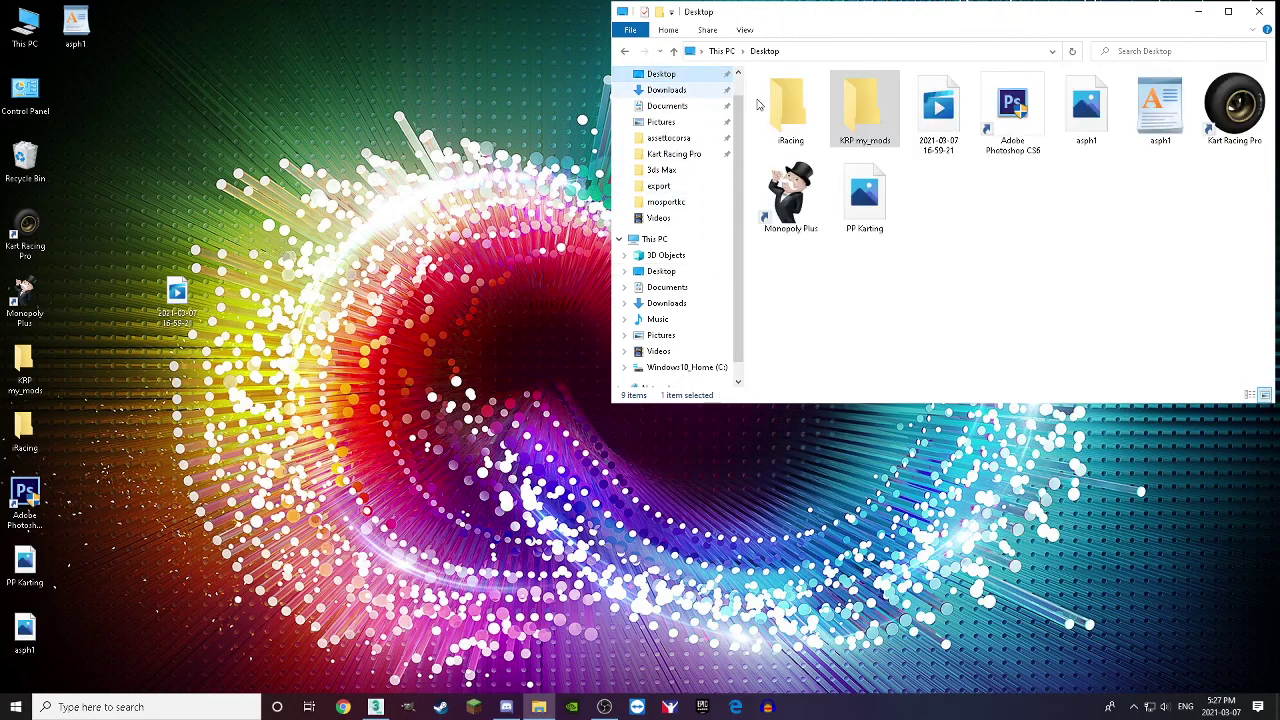
double_click(864, 105)
double_click(808, 263)
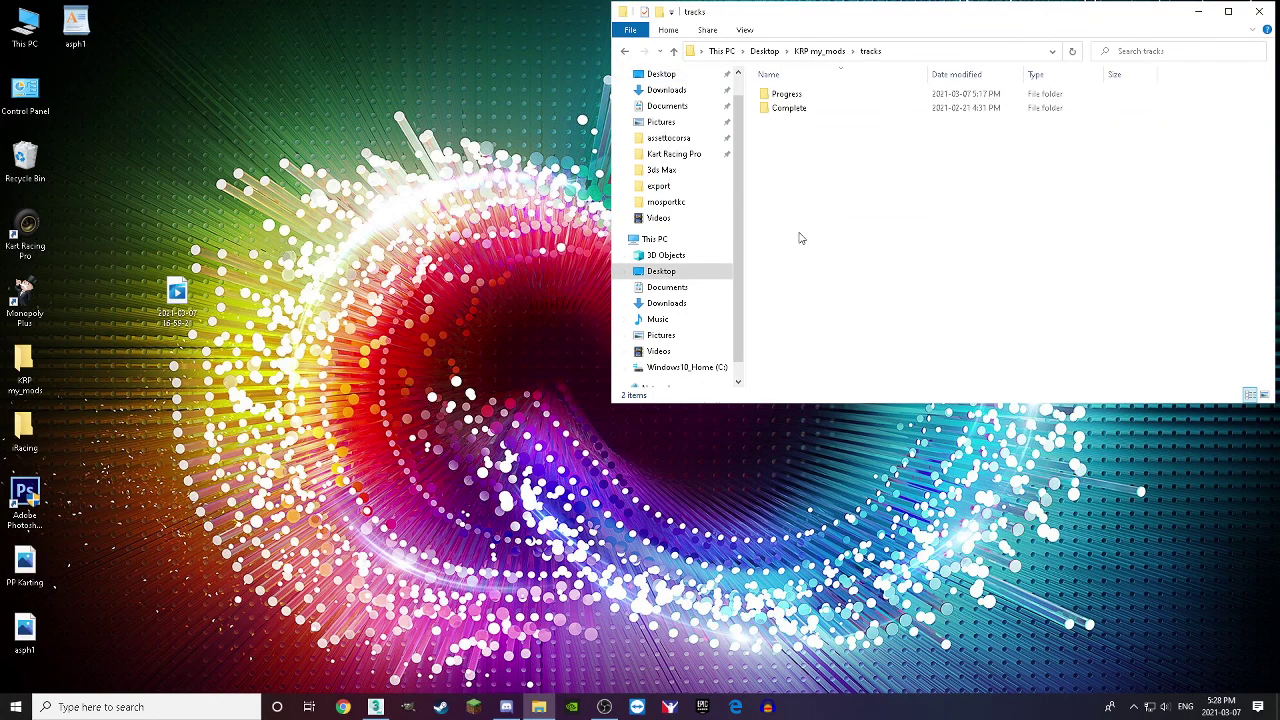
double_click(786, 94)
click(797, 108)
right_click(797, 108)
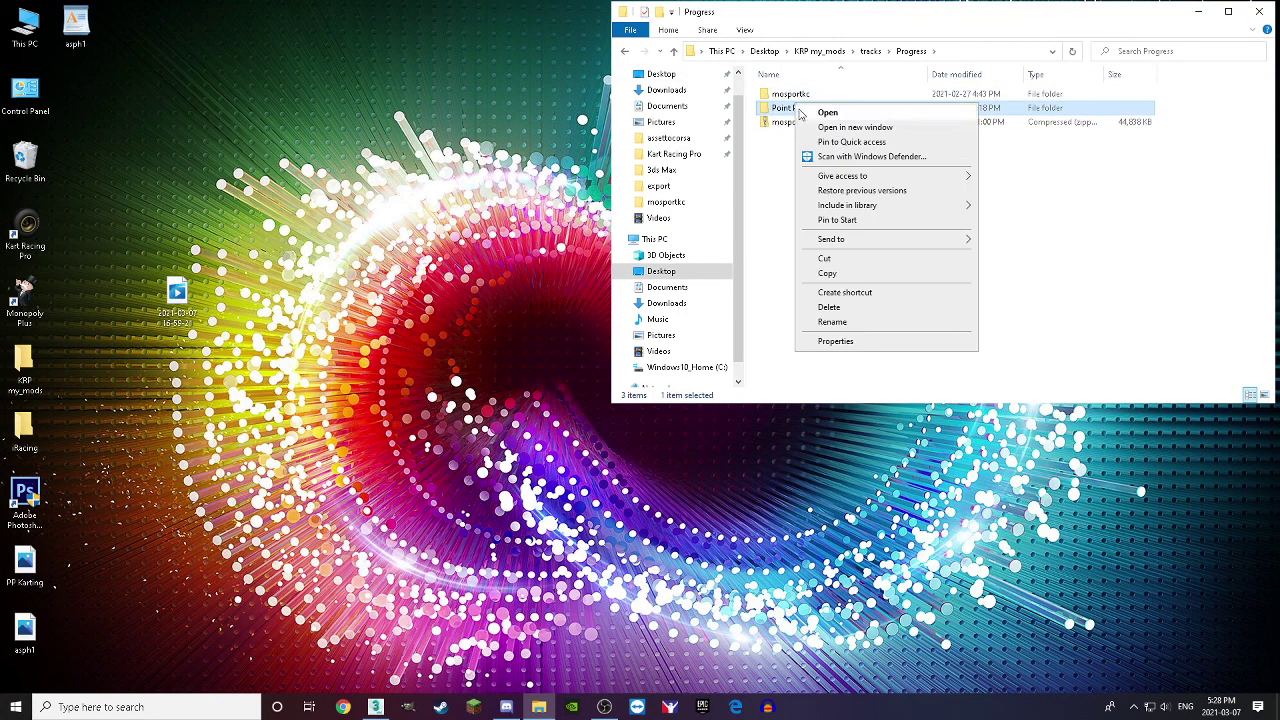
click(815, 268)
Step: Paste the Point Pelee Karting folder into the Tracks folder of the Kart Racing Pro installation
click(668, 138)
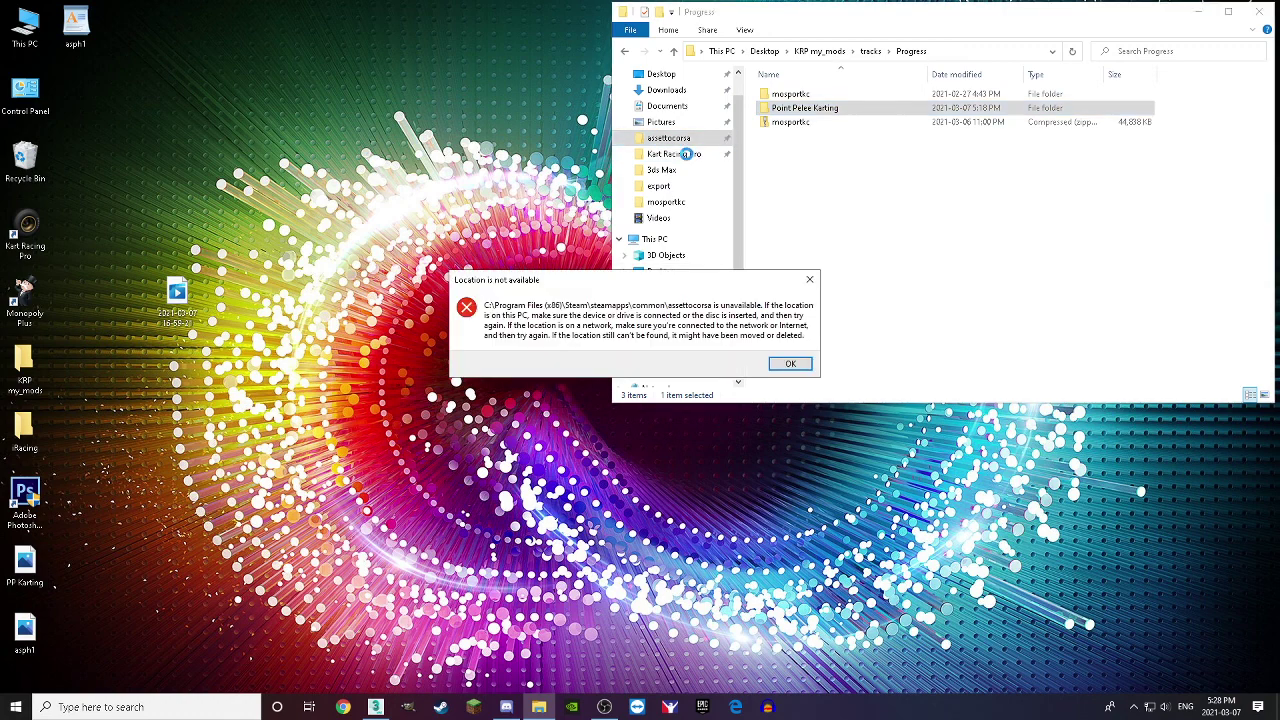
click(790, 363)
click(674, 154)
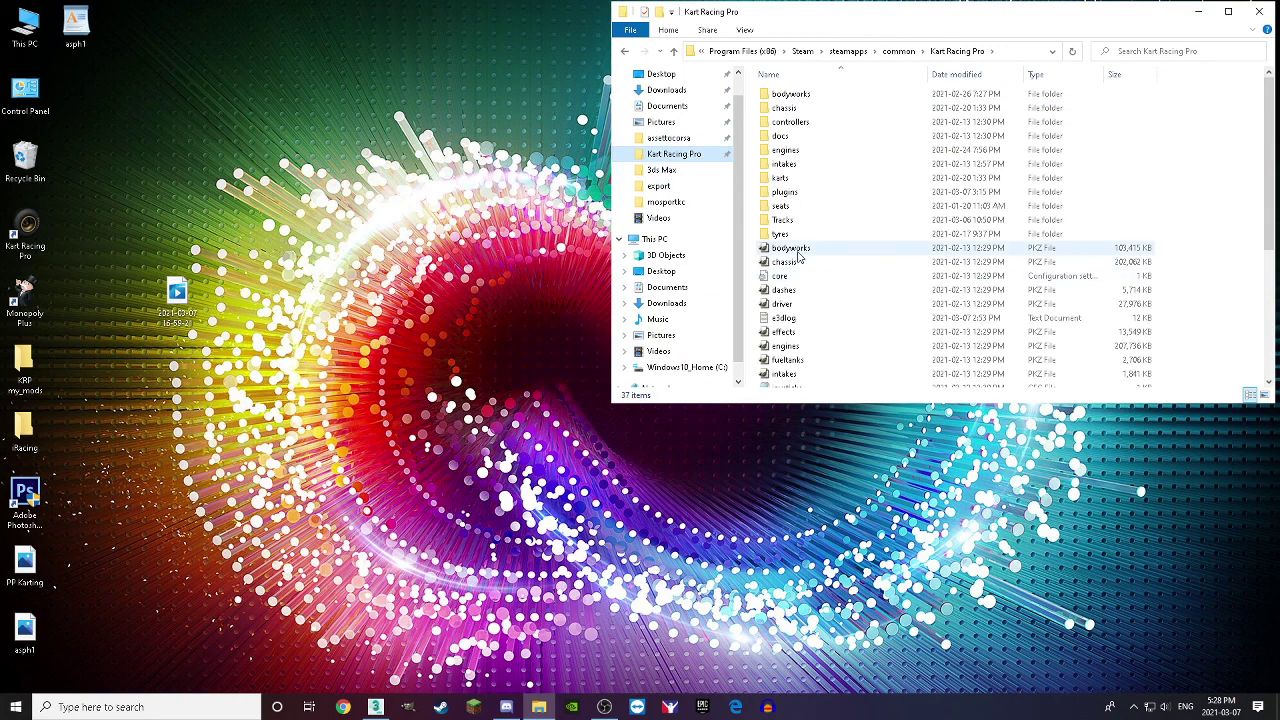
double_click(788, 220)
scroll(755, 283, down, 5)
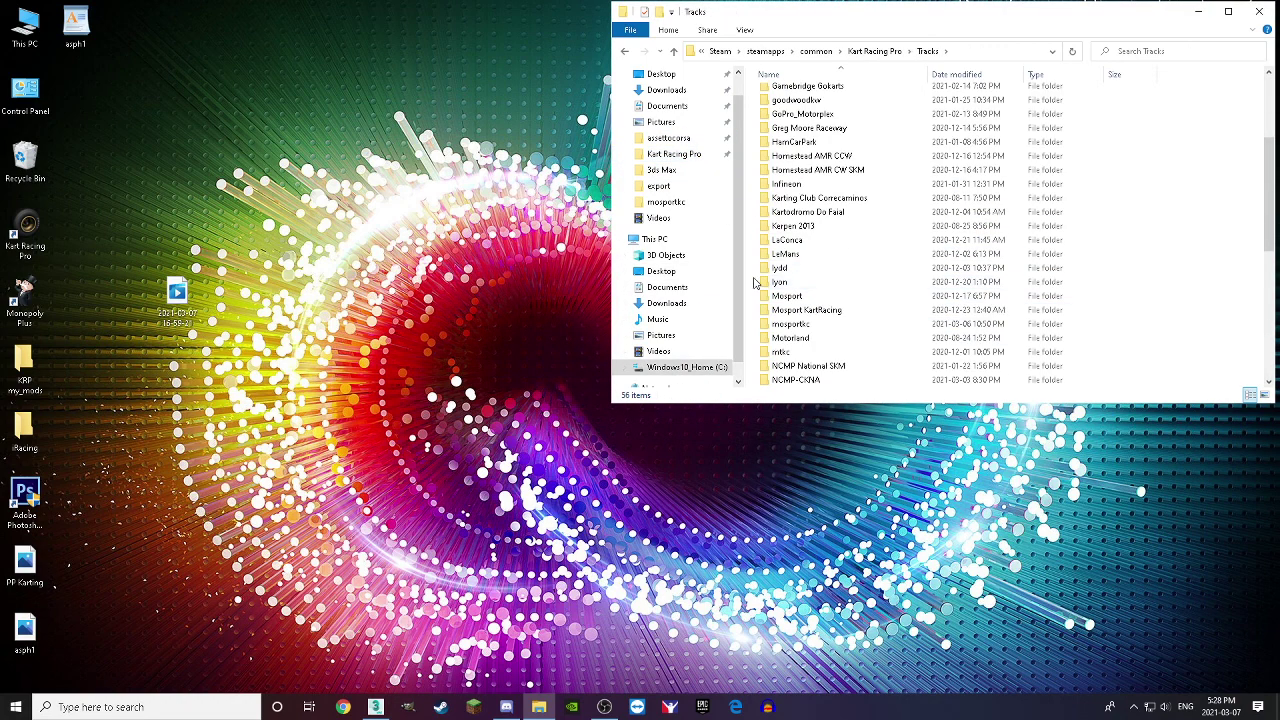
right_click(755, 283)
click(794, 368)
scroll(806, 342, down, 1)
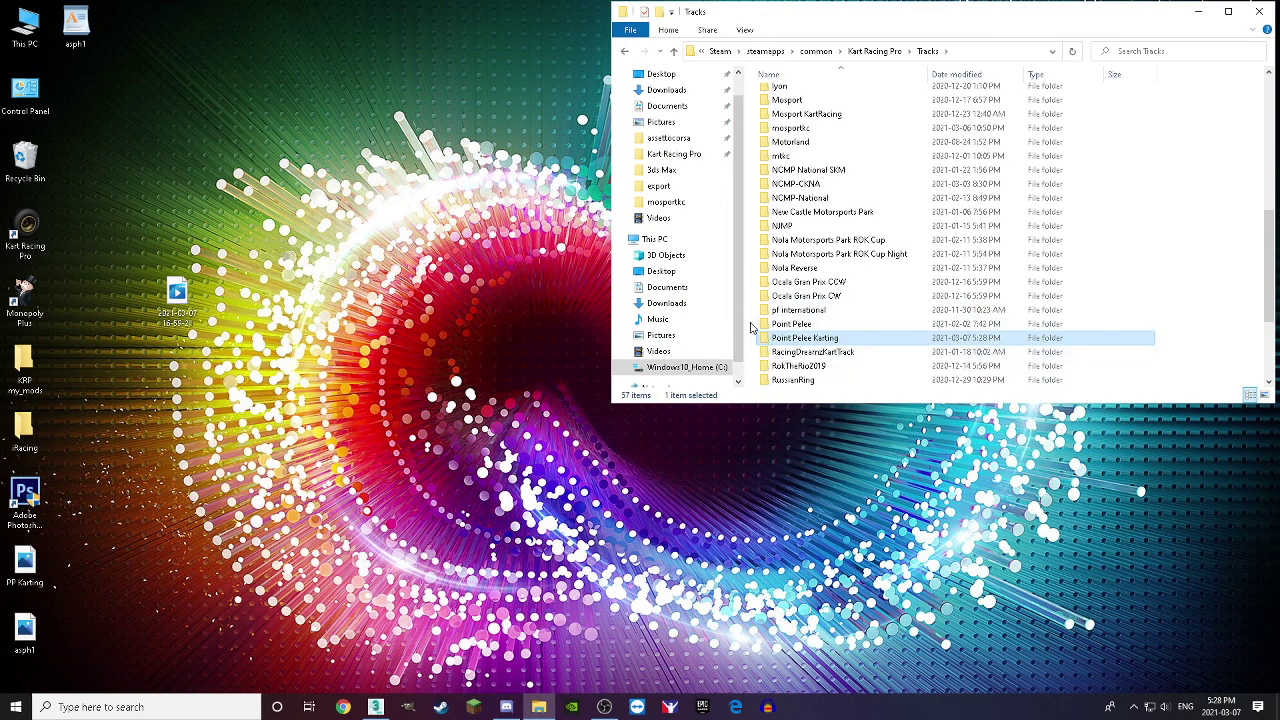
Step: Close the file browser and launch Kart Racing Pro
click(1262, 16)
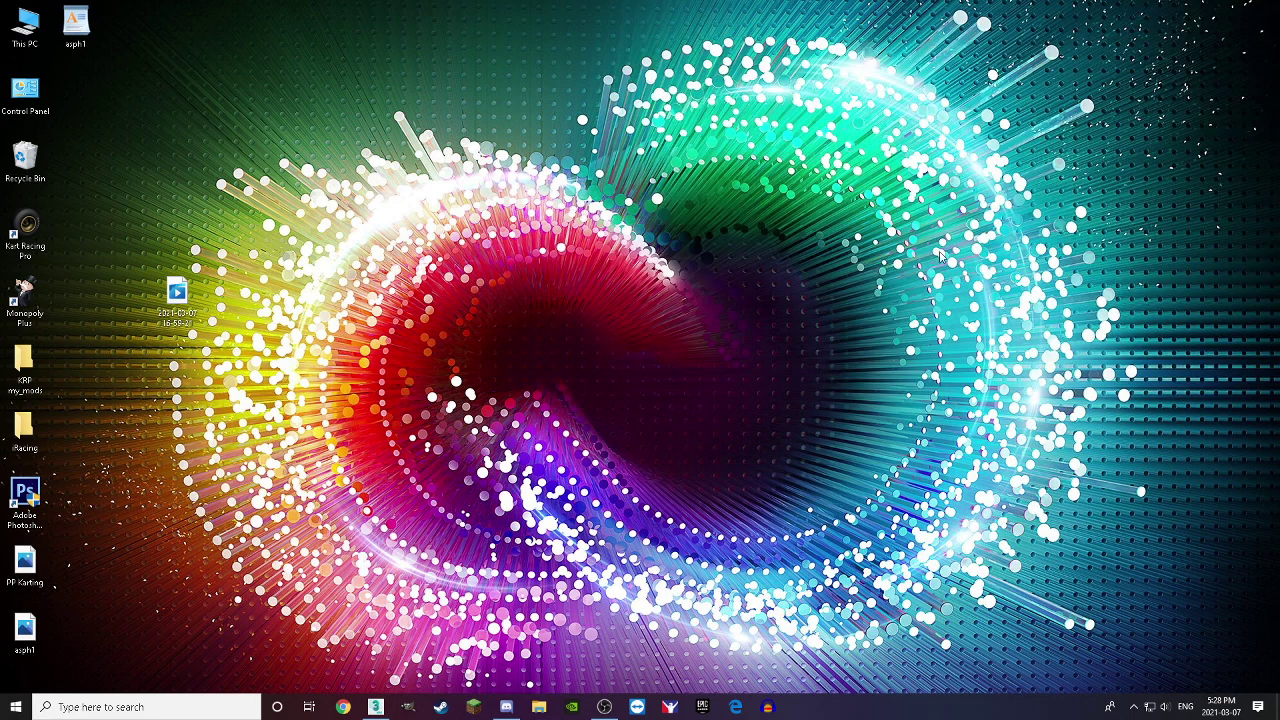
double_click(28, 226)
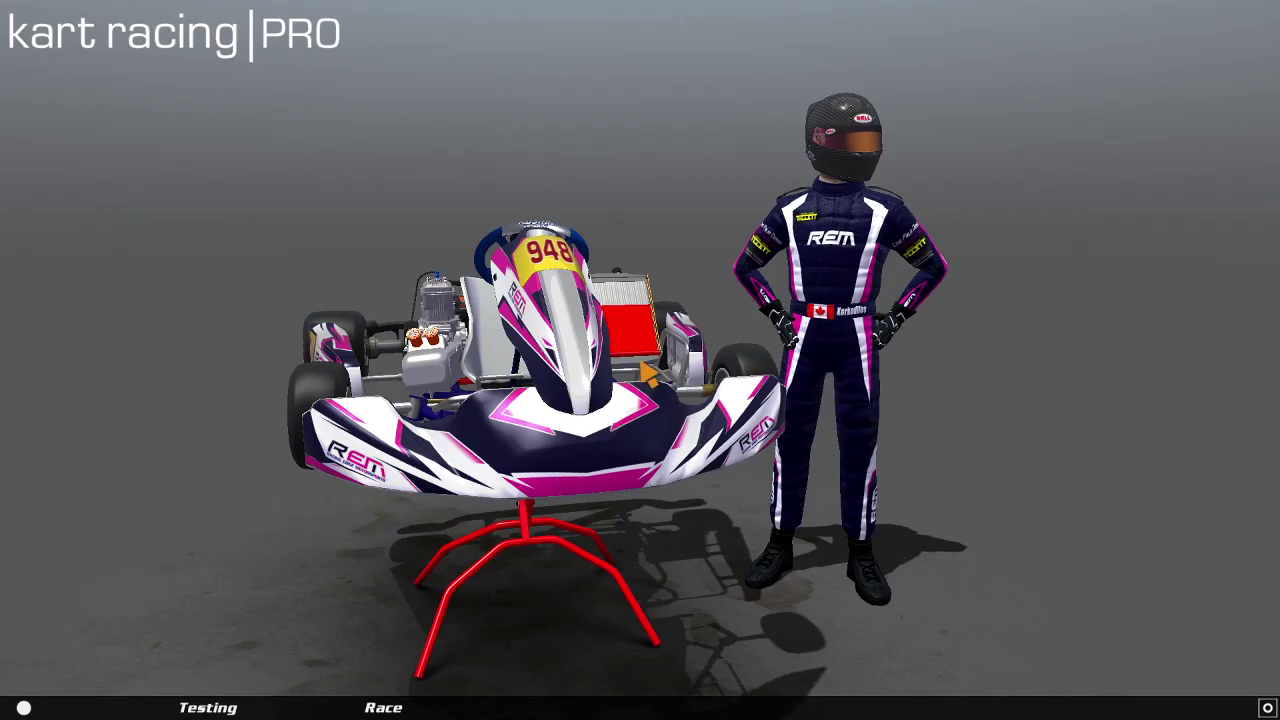
Step: Start a testing session on the Point Pelee Karting track and take the kart out to the track
click(208, 707)
click(391, 116)
scroll(415, 428, down, 2)
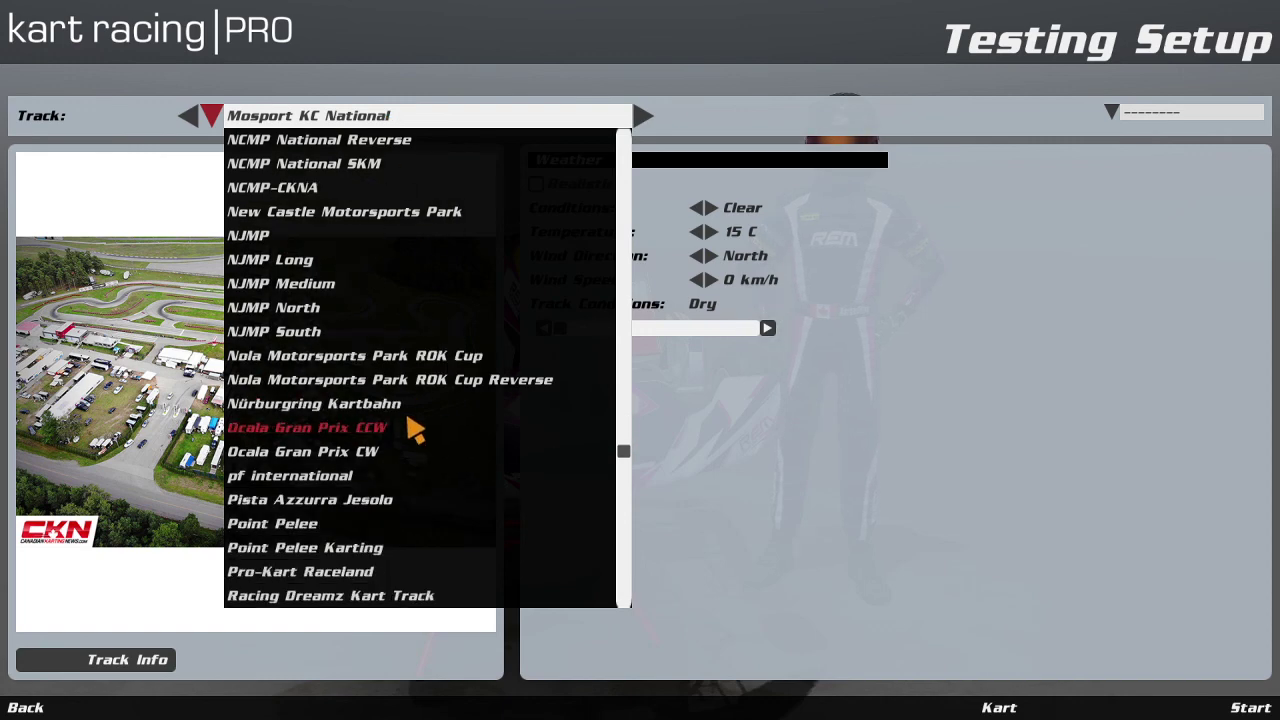
scroll(415, 440, down, 2)
click(325, 405)
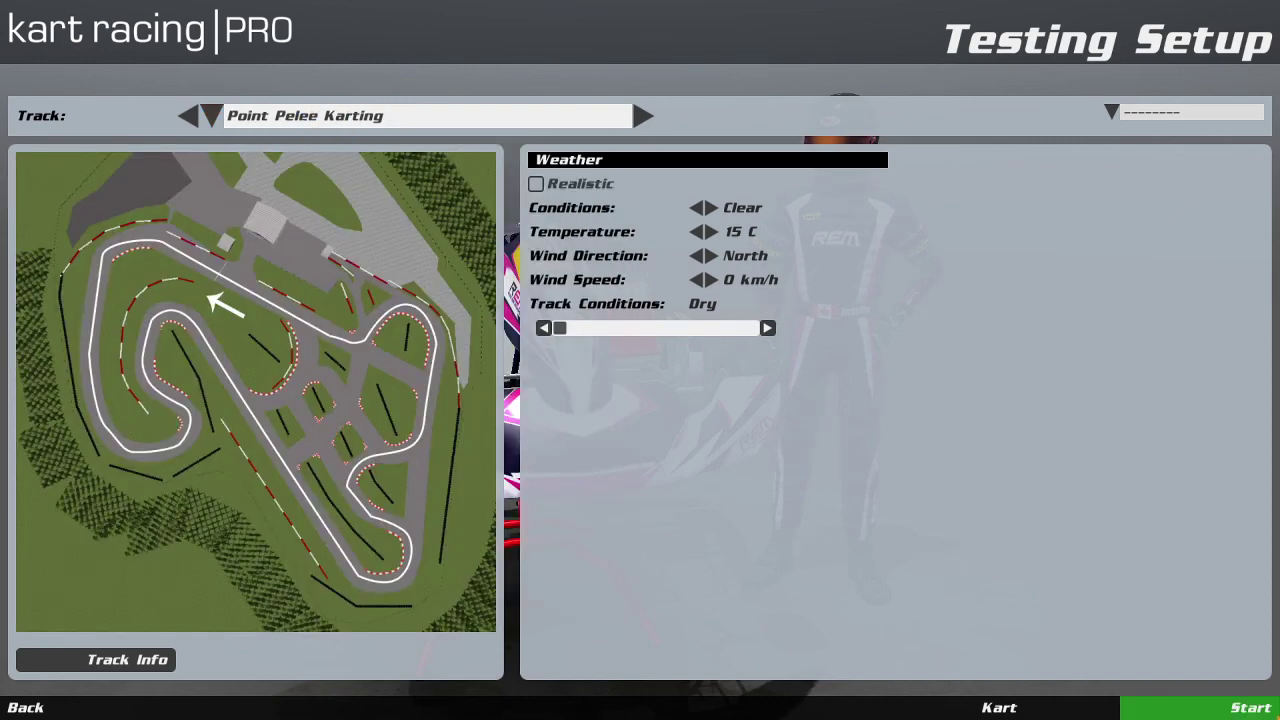
click(1263, 713)
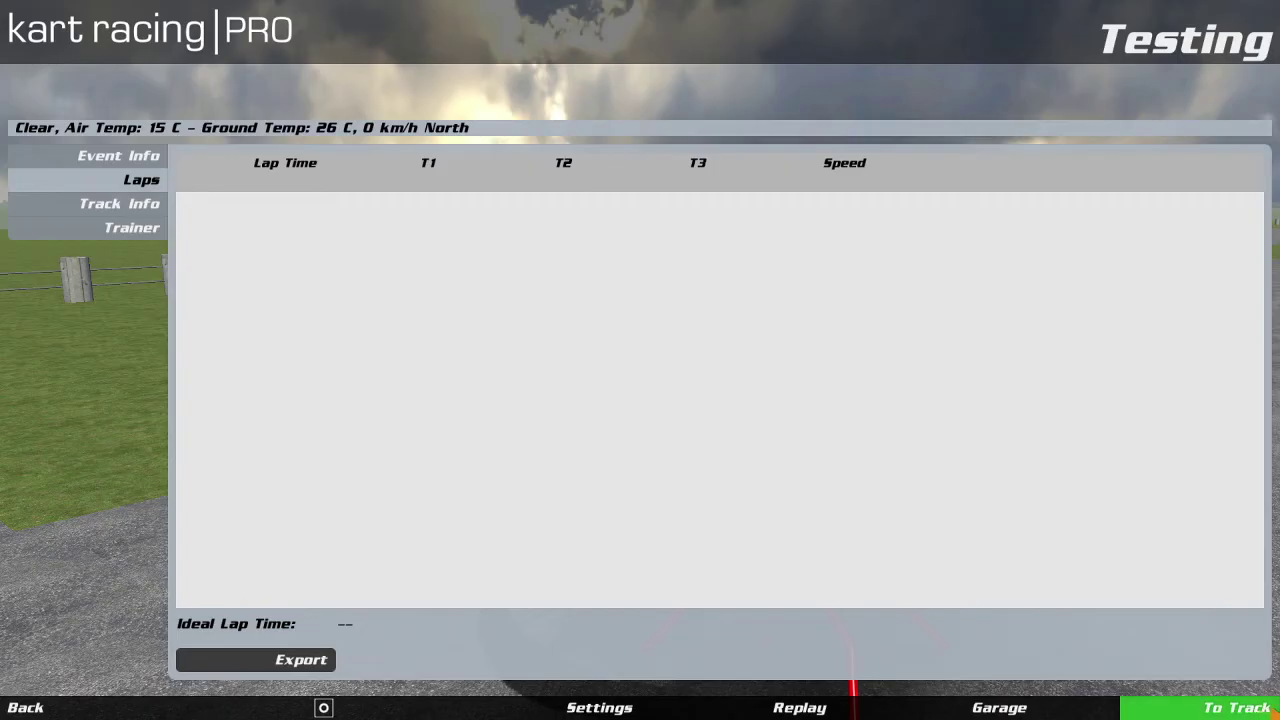
click(1237, 707)
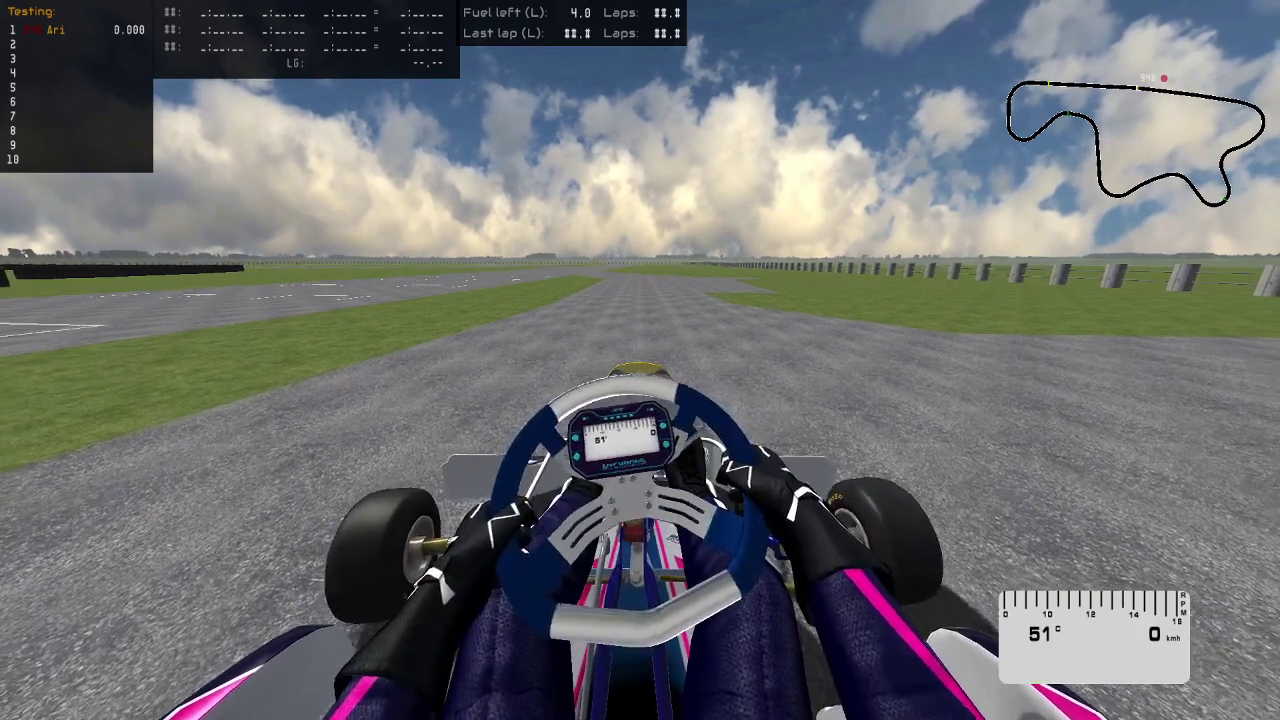
Step: Leave the track and exit the testing session
key(Escape)
click(705, 210)
key(Escape)
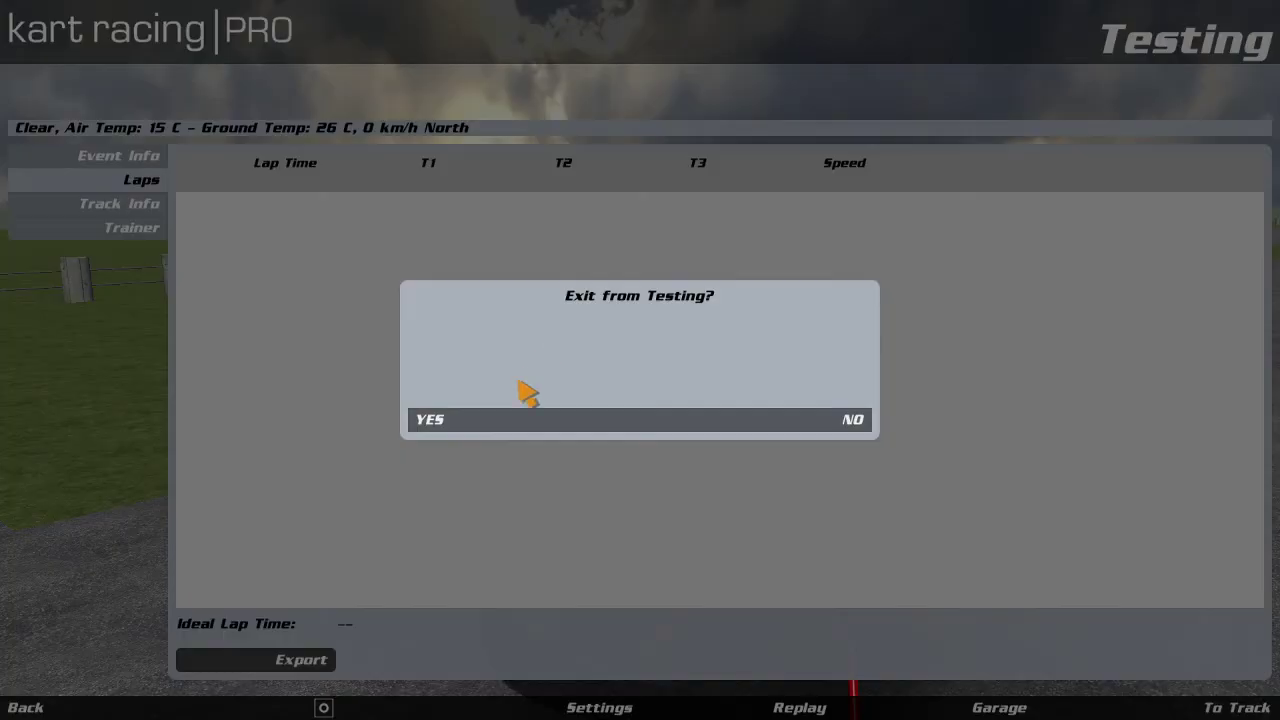
click(463, 428)
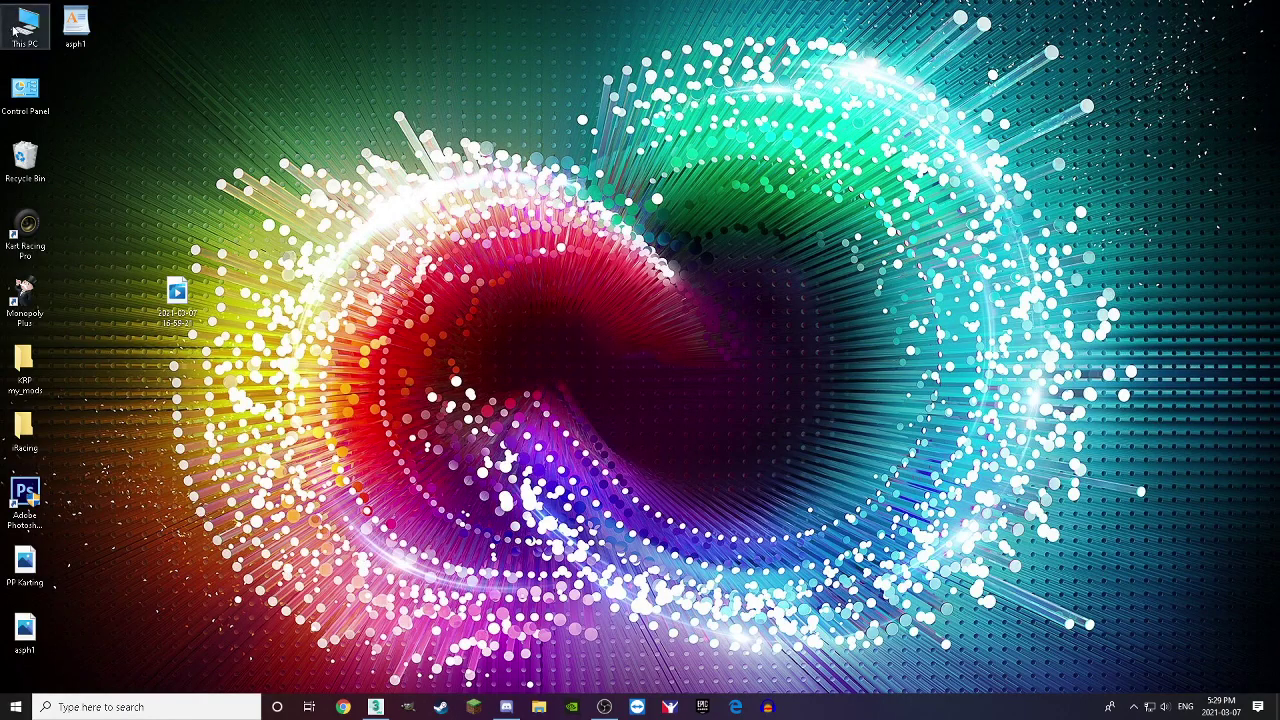
Step: View the preview image in KRP my_mods > tracks > Progress > Point Pelee Karting on the desktop, and close it
double_click(25, 28)
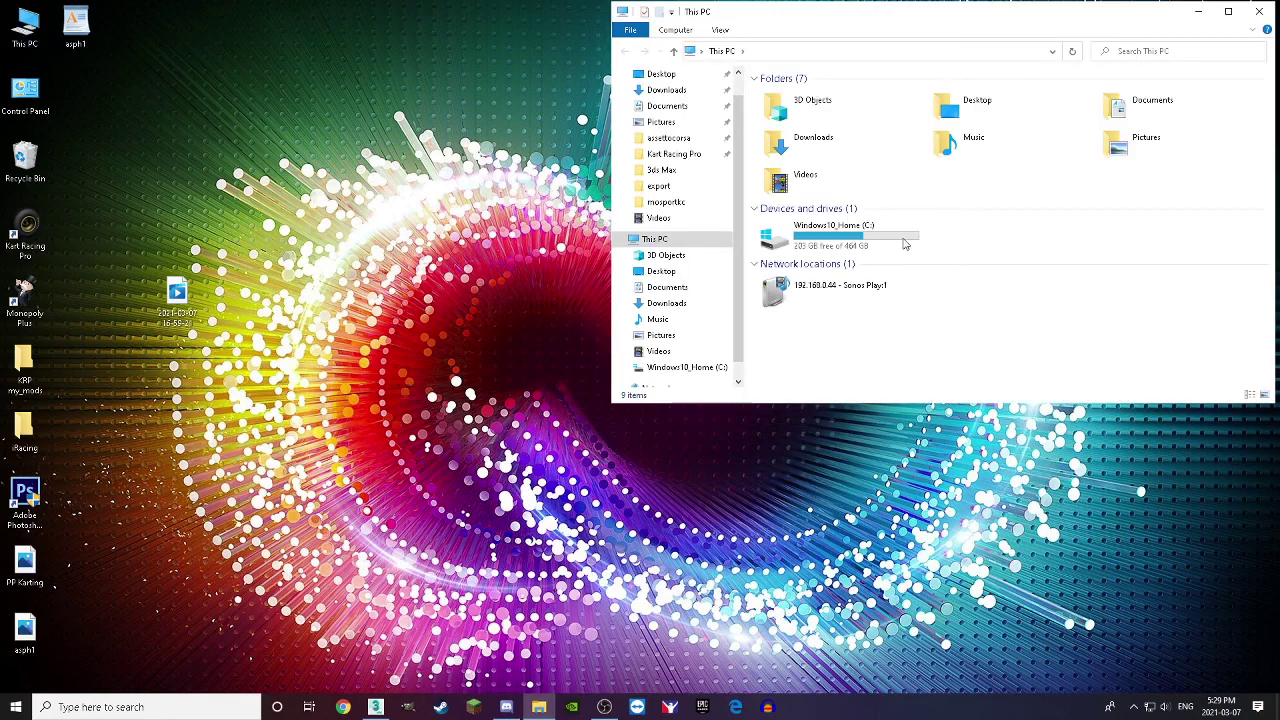
click(662, 154)
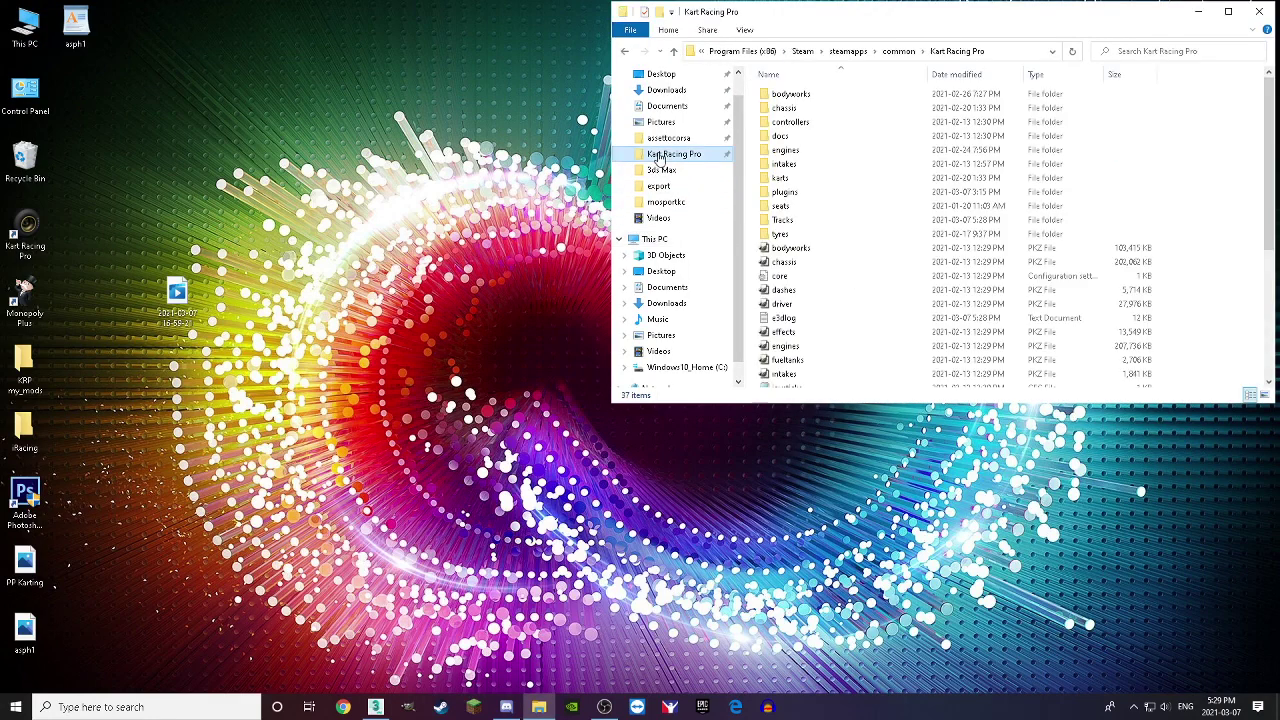
click(662, 90)
click(661, 74)
double_click(850, 108)
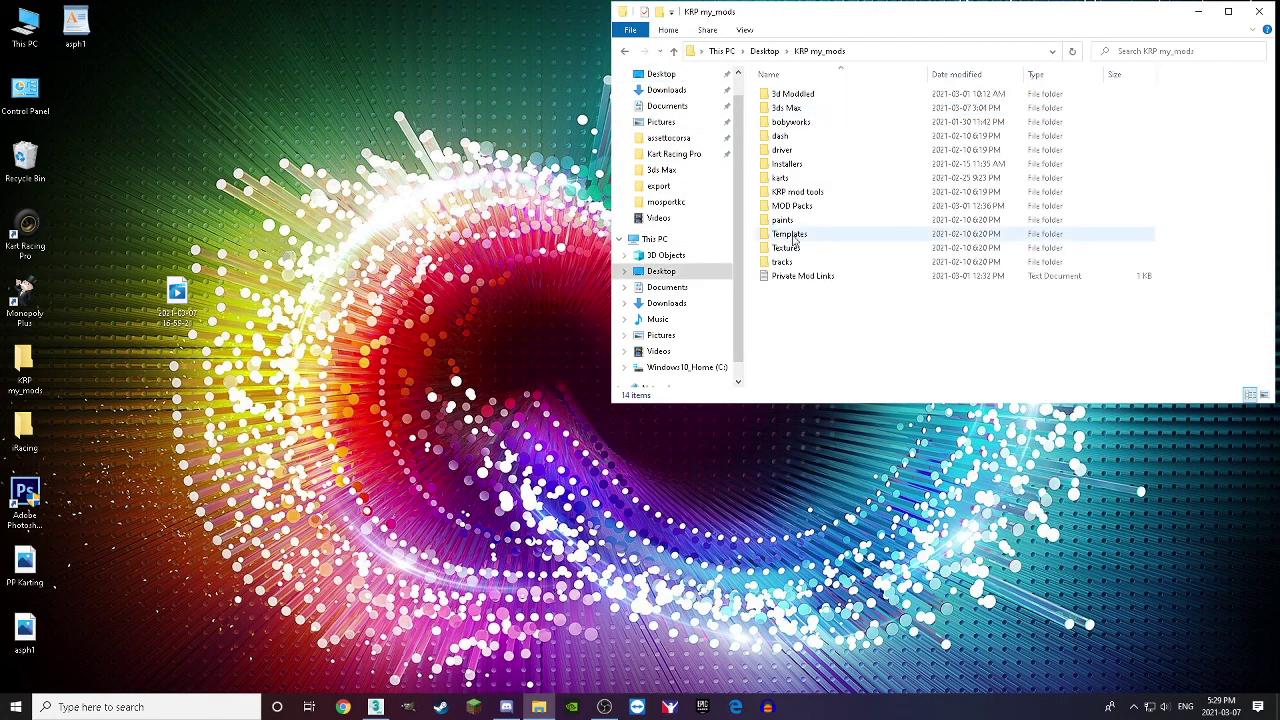
double_click(785, 262)
double_click(784, 94)
double_click(790, 108)
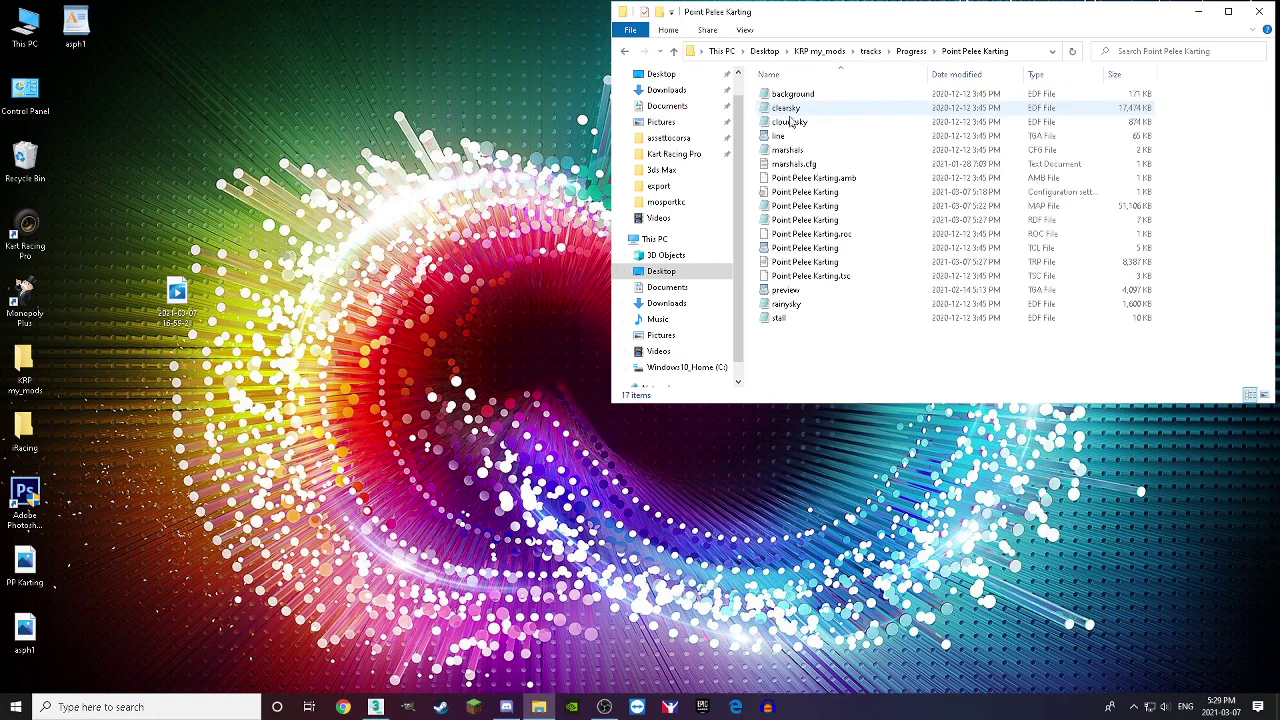
double_click(808, 290)
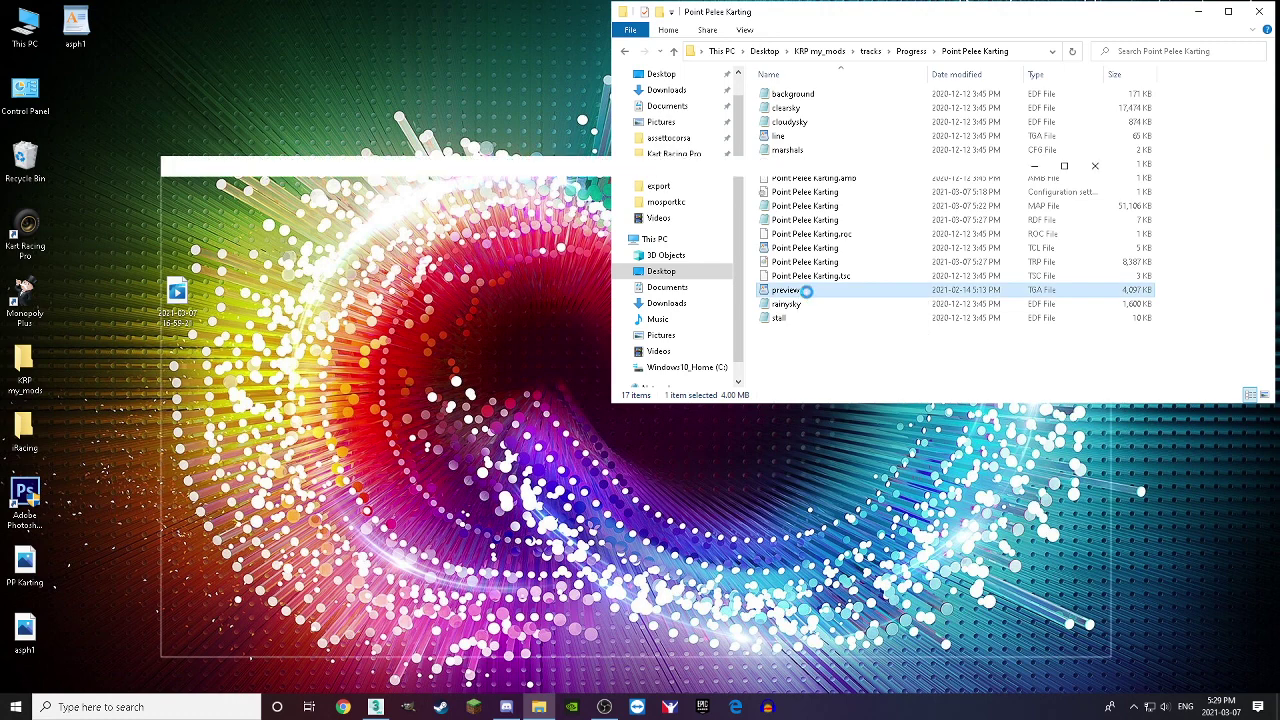
click(1094, 167)
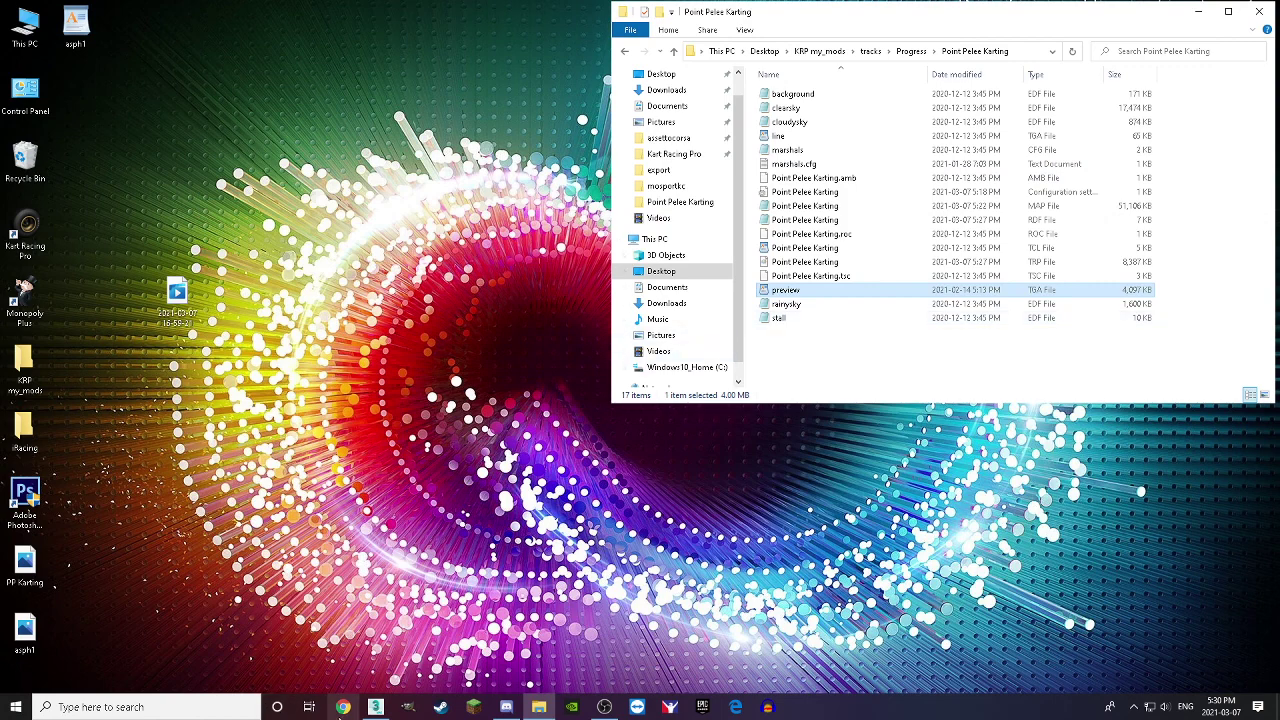
Step: Search Google Images for point pelle karting in Chrome and save an aerial photo of the track to the desktop
click(343, 707)
text(poi)
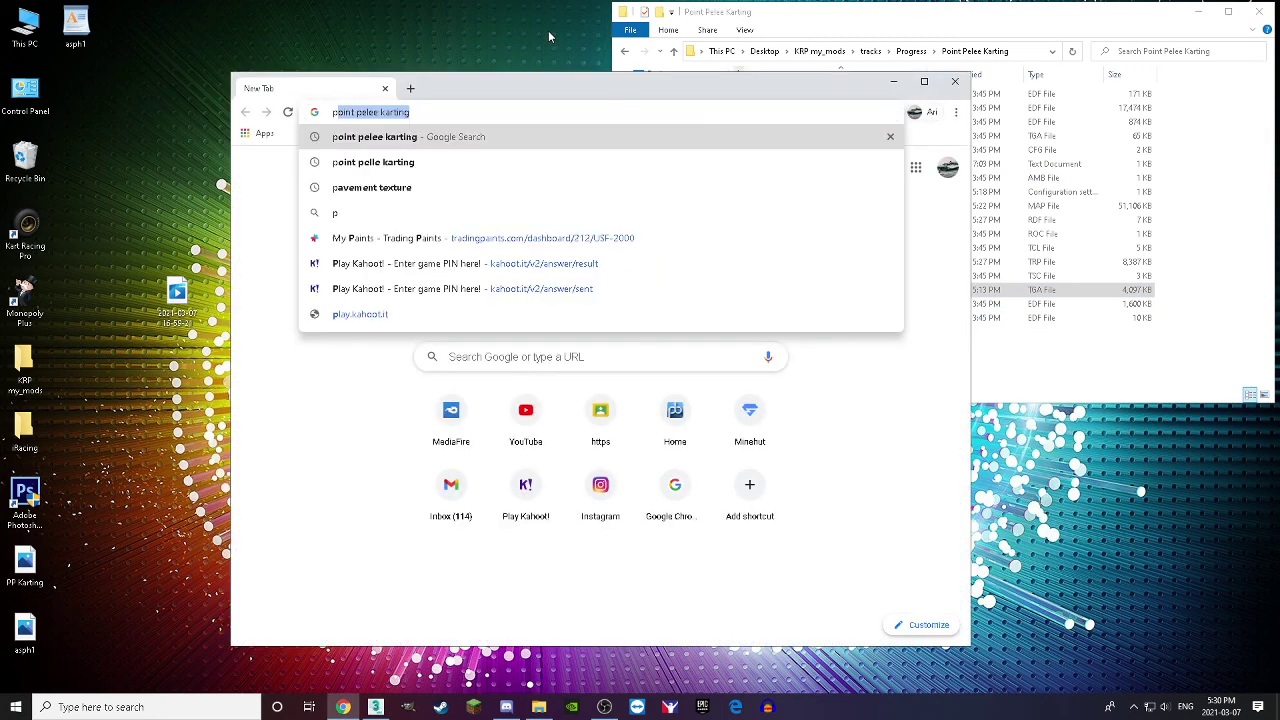
text(nt pelle)
key(Return)
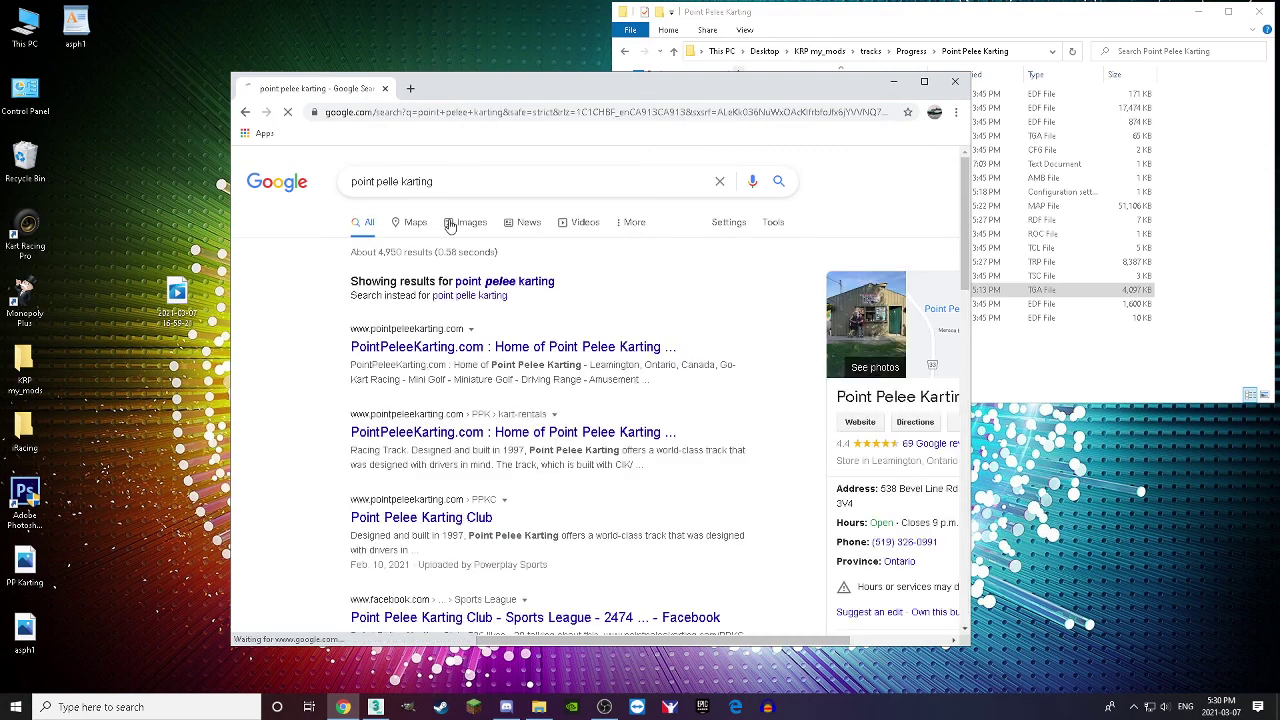
drag(365, 352, 156, 171)
click(893, 81)
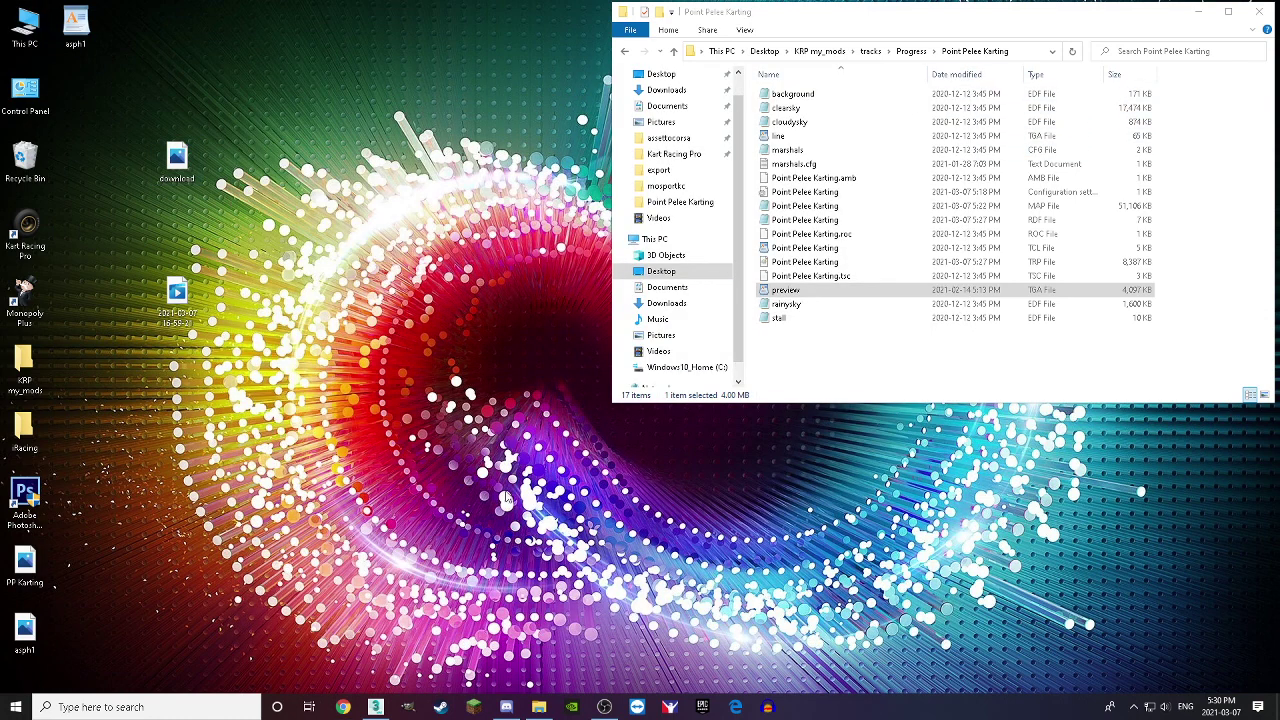
Step: Launch GIMP, close the file browser and open the download image from the desktop in a maximized window
click(405, 708)
drag(176, 165, 120, 505)
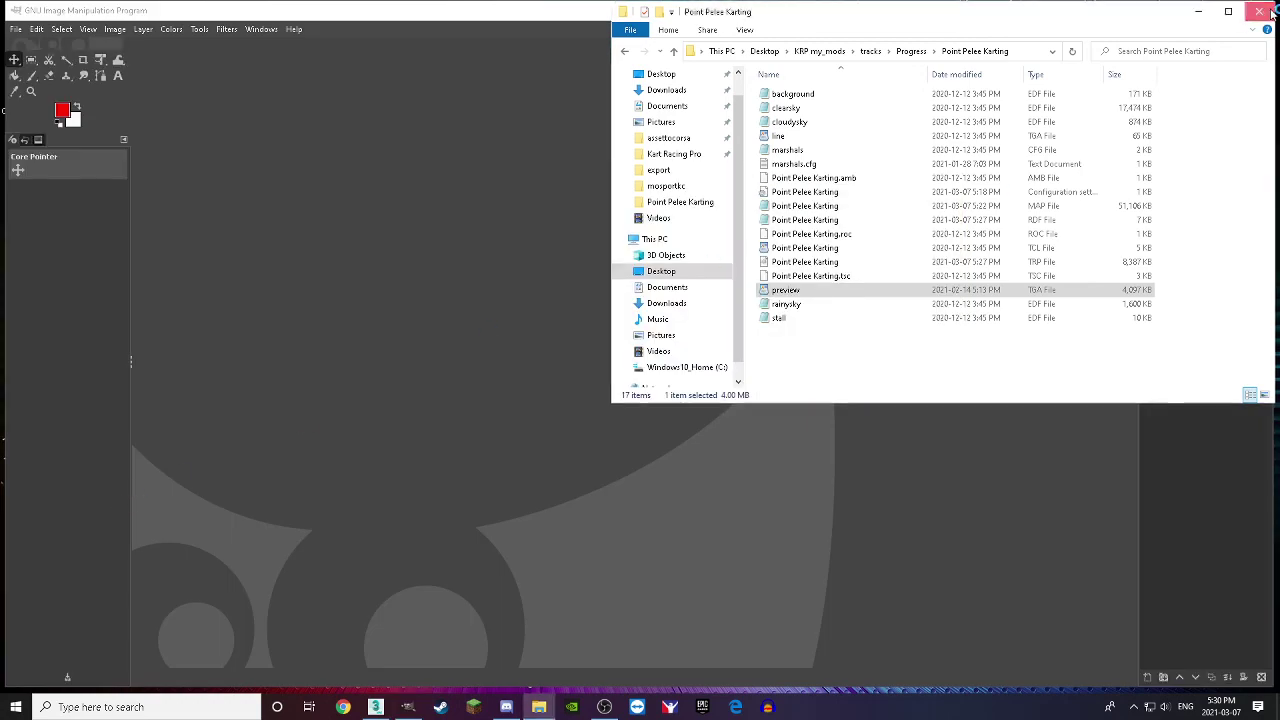
click(1258, 11)
click(1227, 10)
double_click(934, 12)
double_click(126, 495)
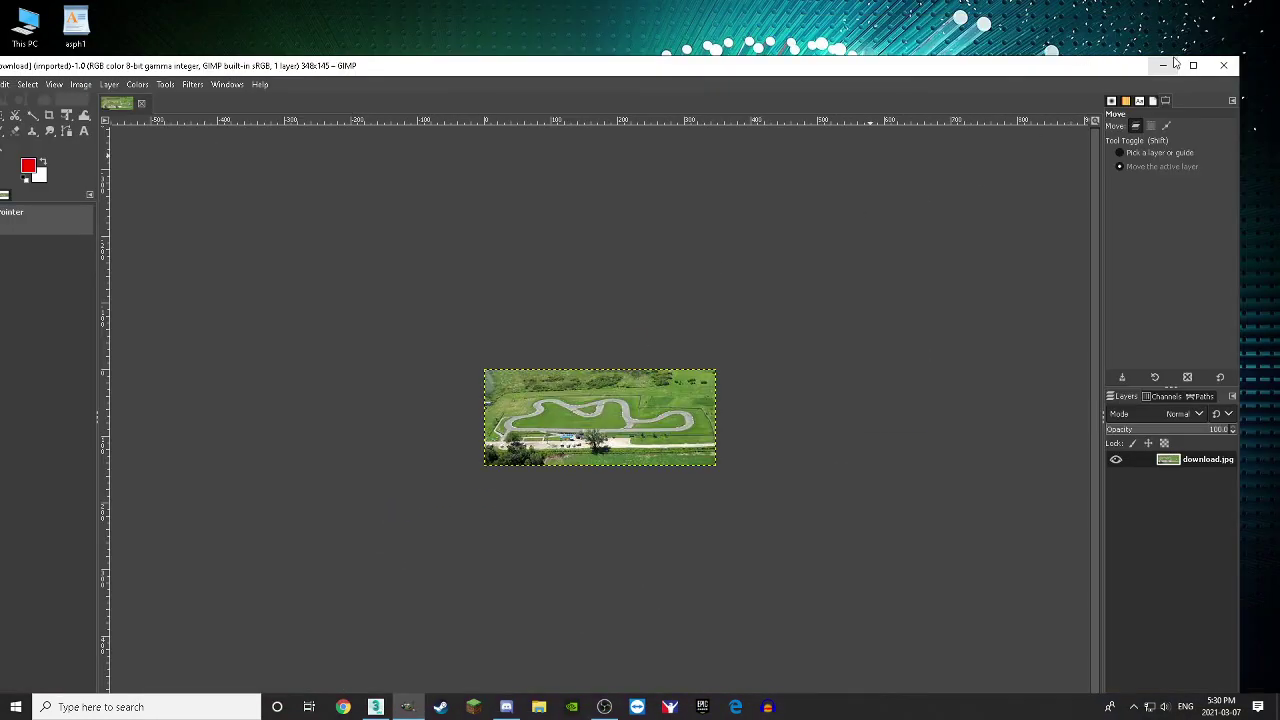
double_click(125, 60)
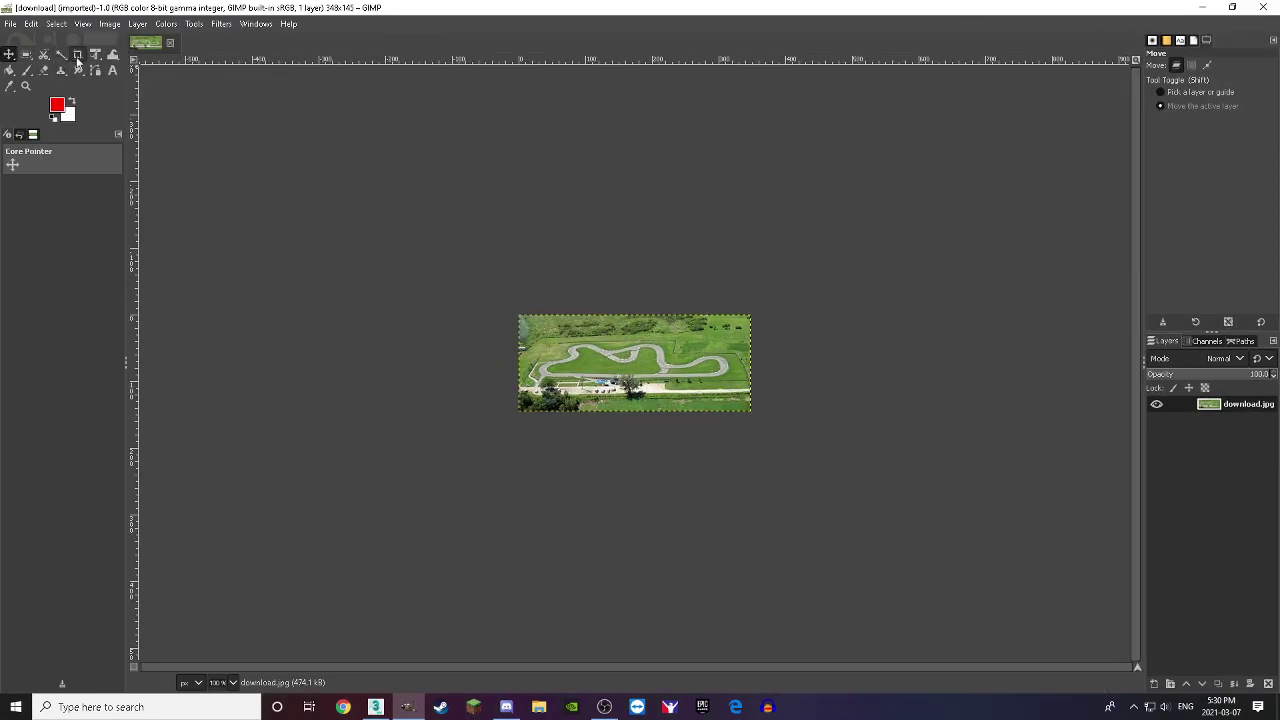
Step: Crop the track photo to a 145 x 145 px square around its middle section
click(77, 54)
drag(437, 245, 616, 443)
drag(569, 367, 638, 365)
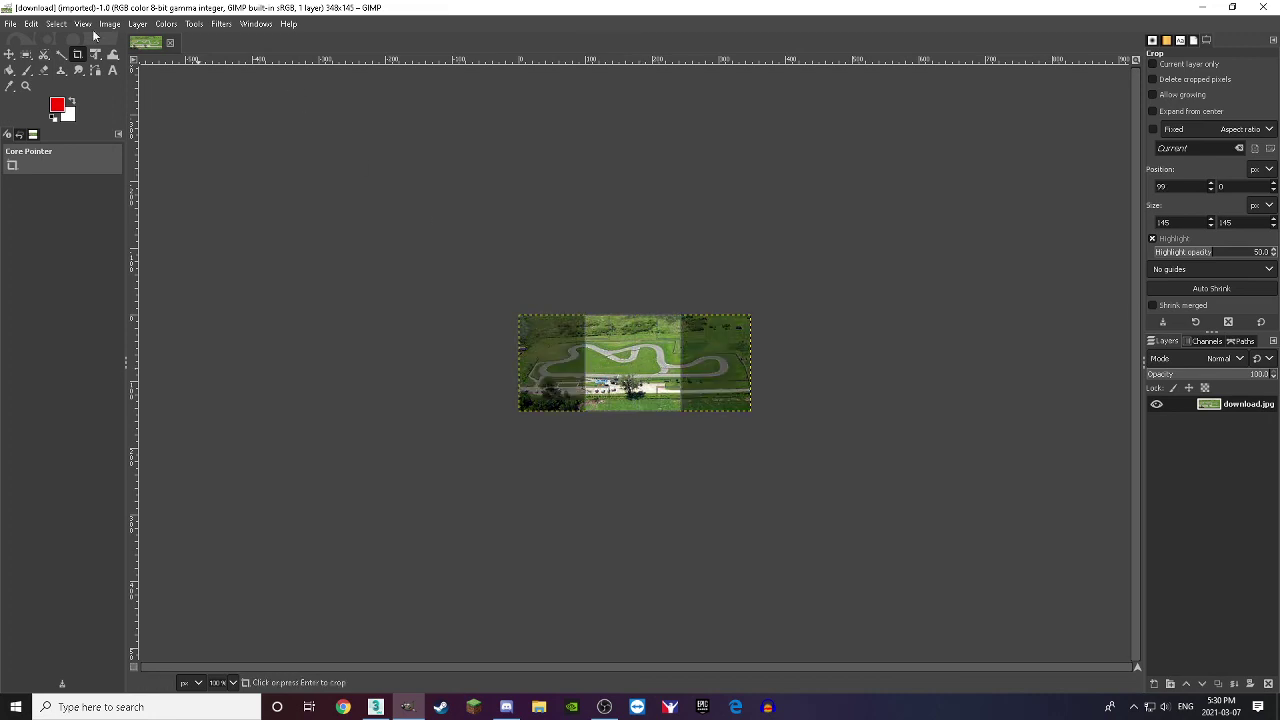
click(9, 54)
Step: Scale the cropped image to 512 x 512 px
click(110, 24)
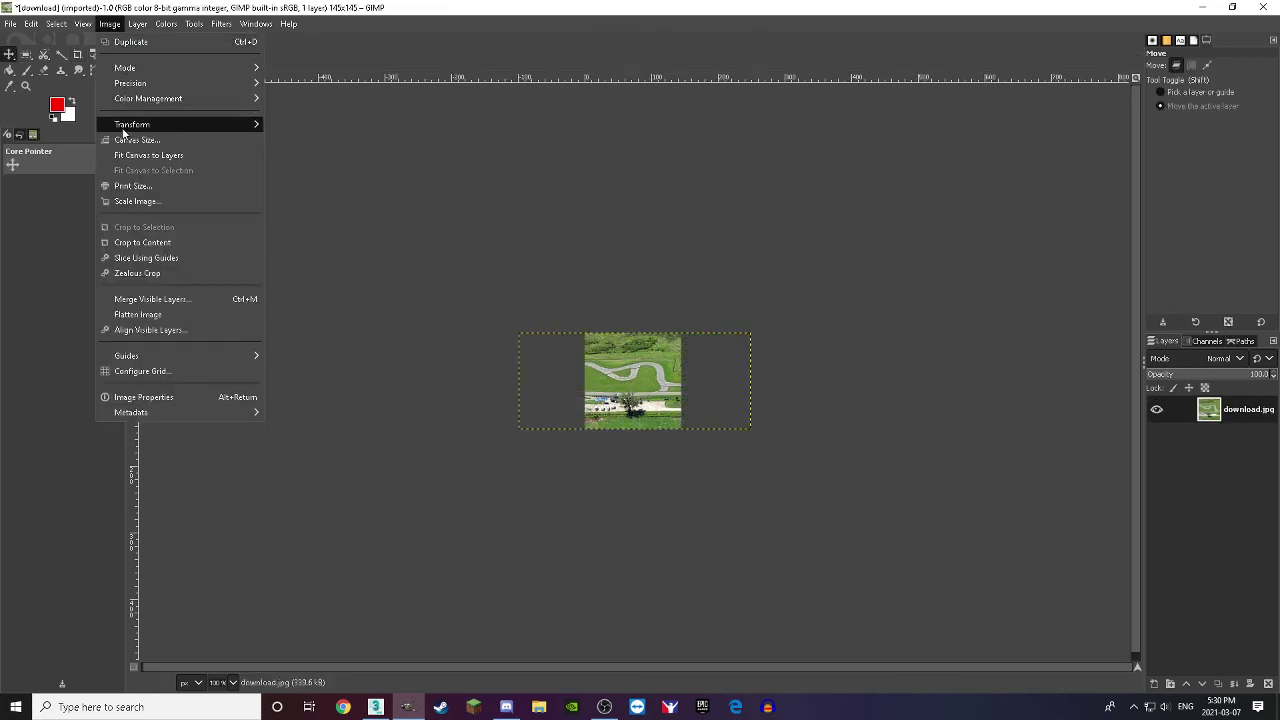
click(132, 201)
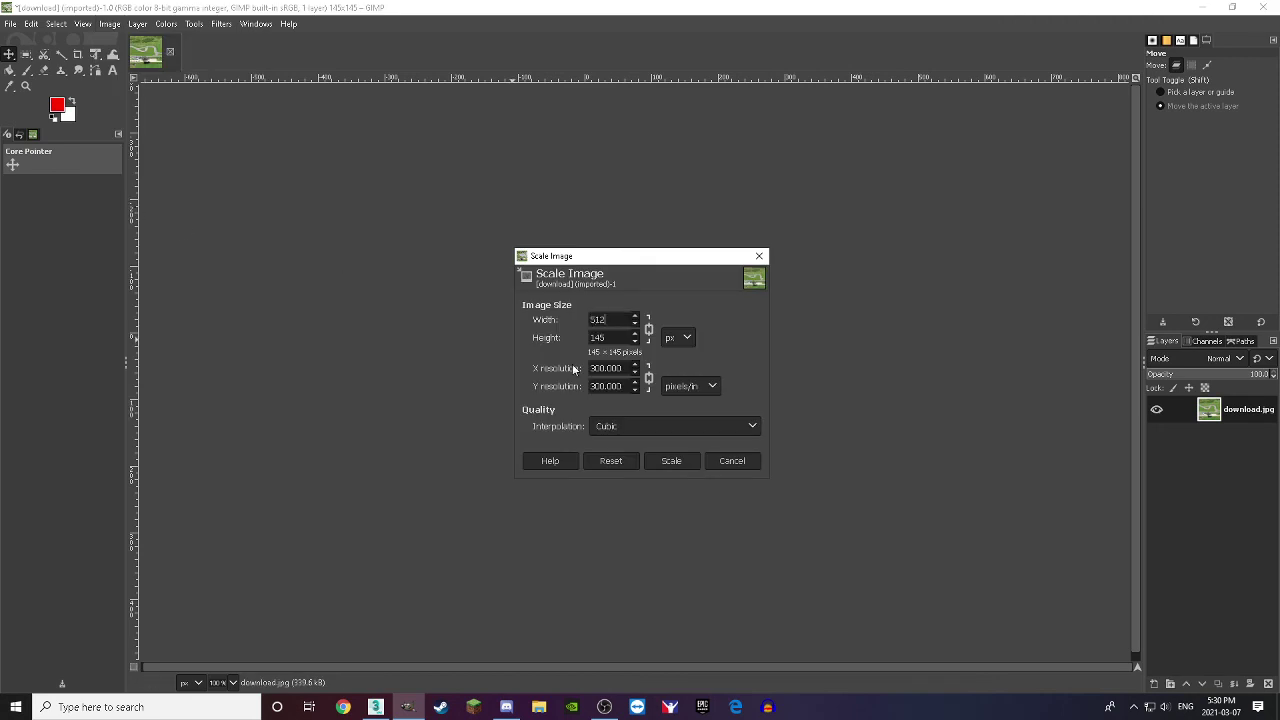
click(671, 461)
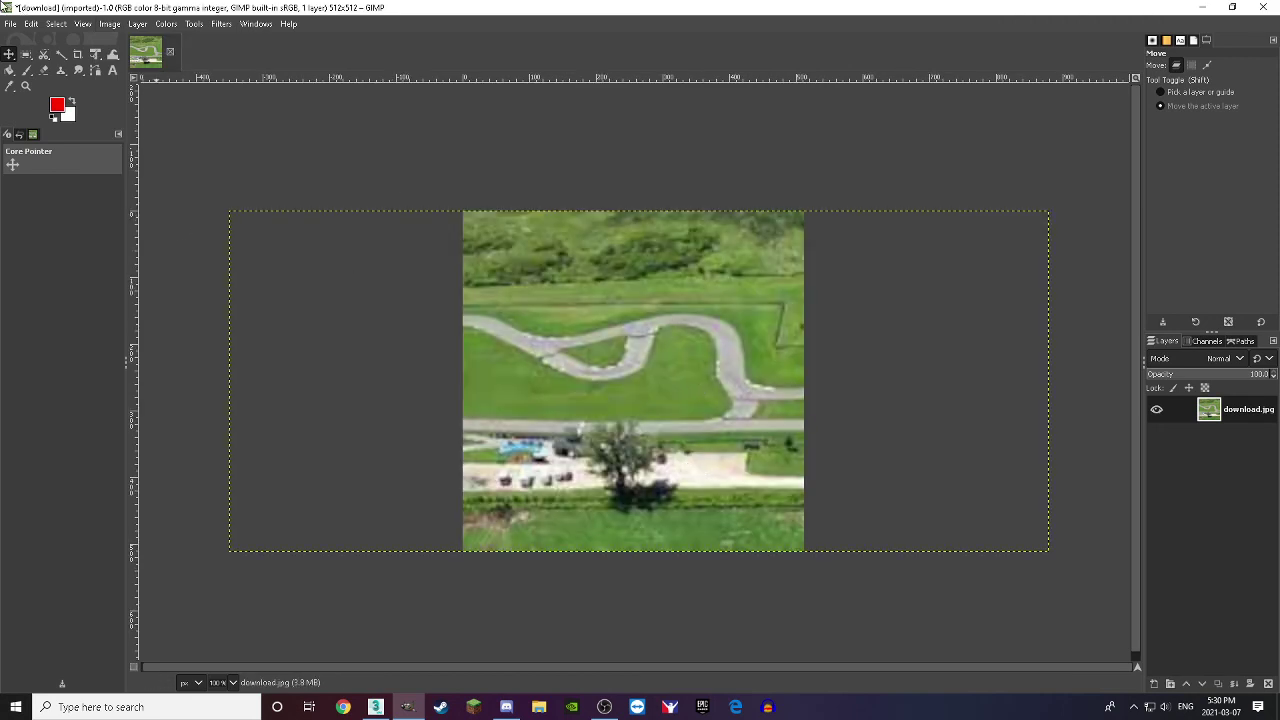
Step: Export the image over preview.tga in the Progress > Point Pelee Karting folder, and quit GIMP discarding the unsaved changes
click(9, 24)
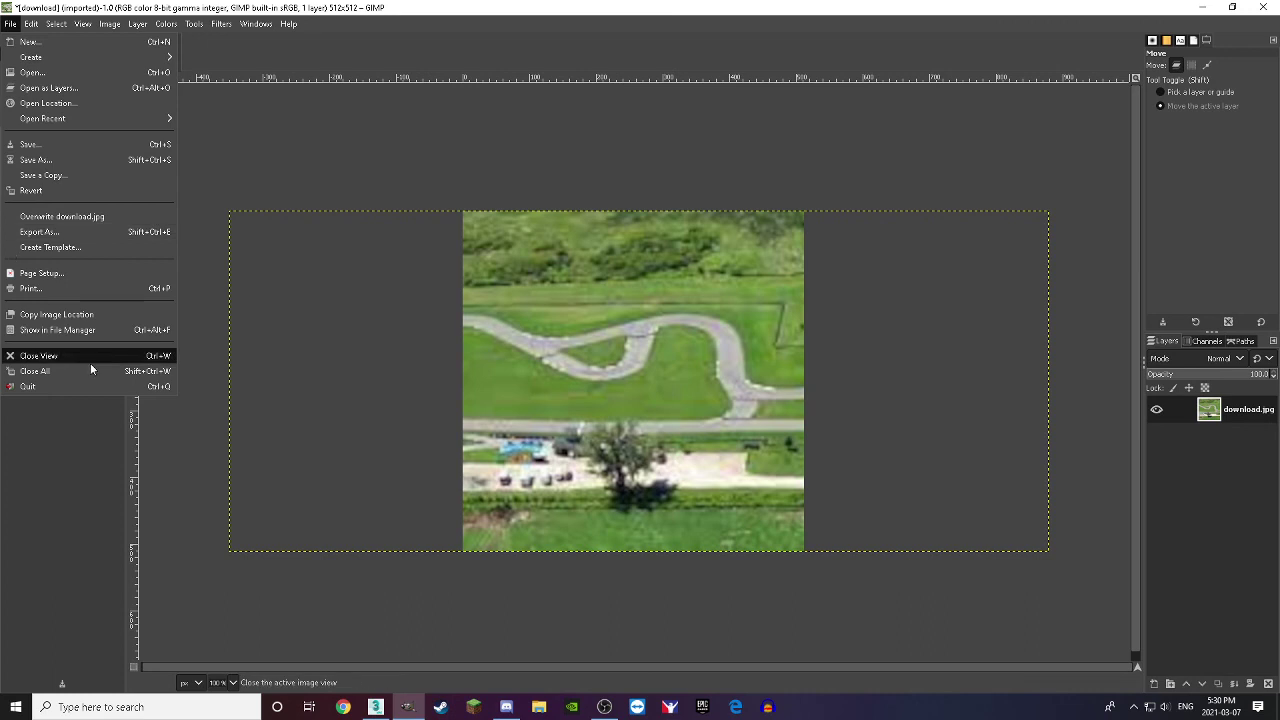
click(45, 235)
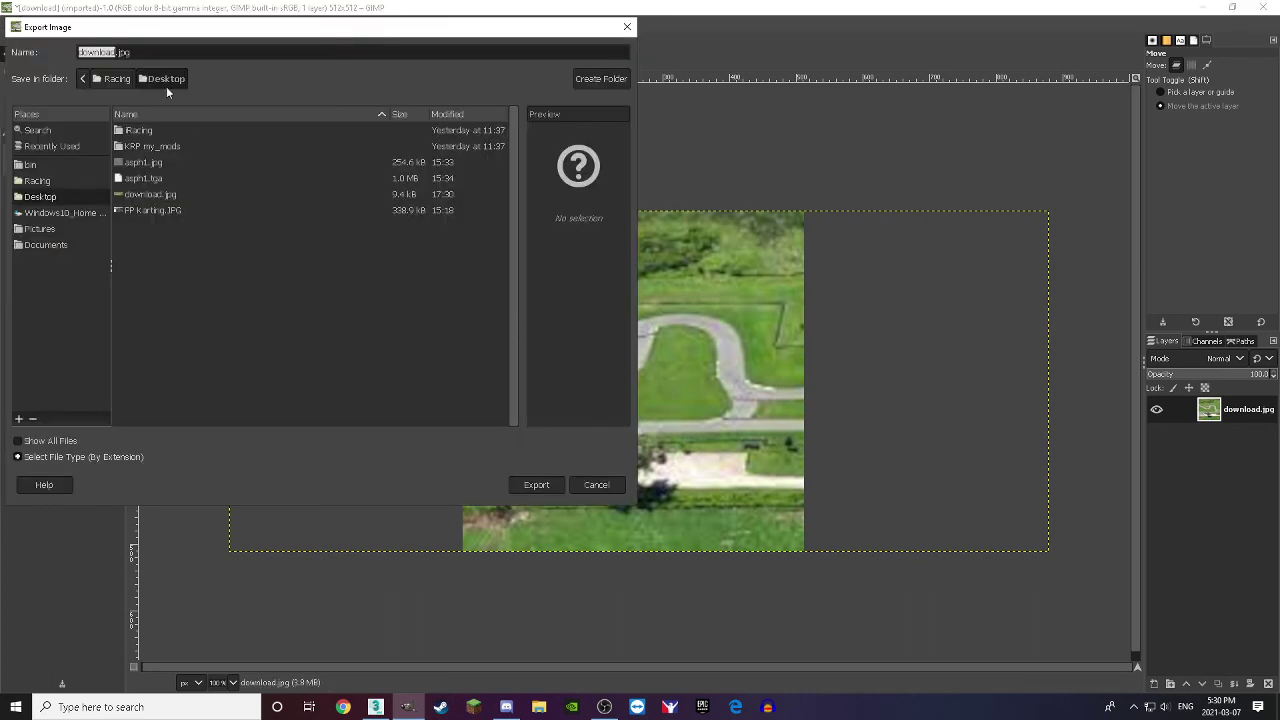
double_click(148, 147)
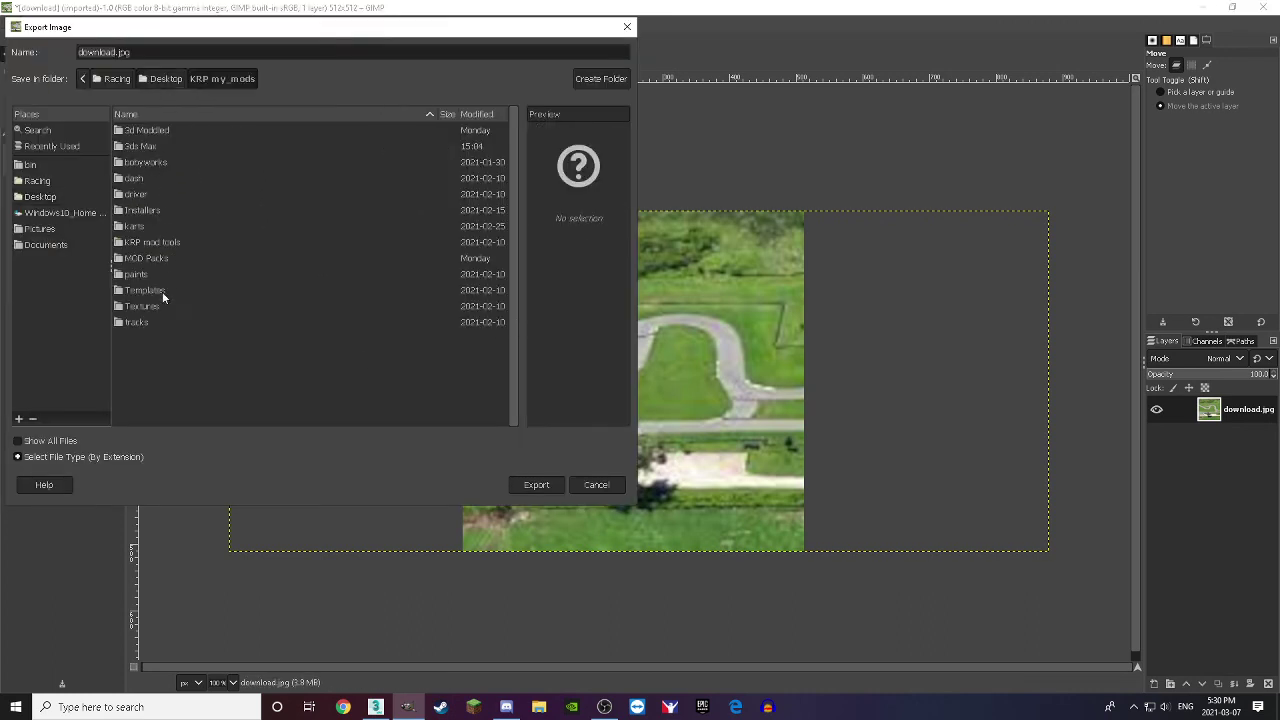
double_click(136, 322)
click(148, 147)
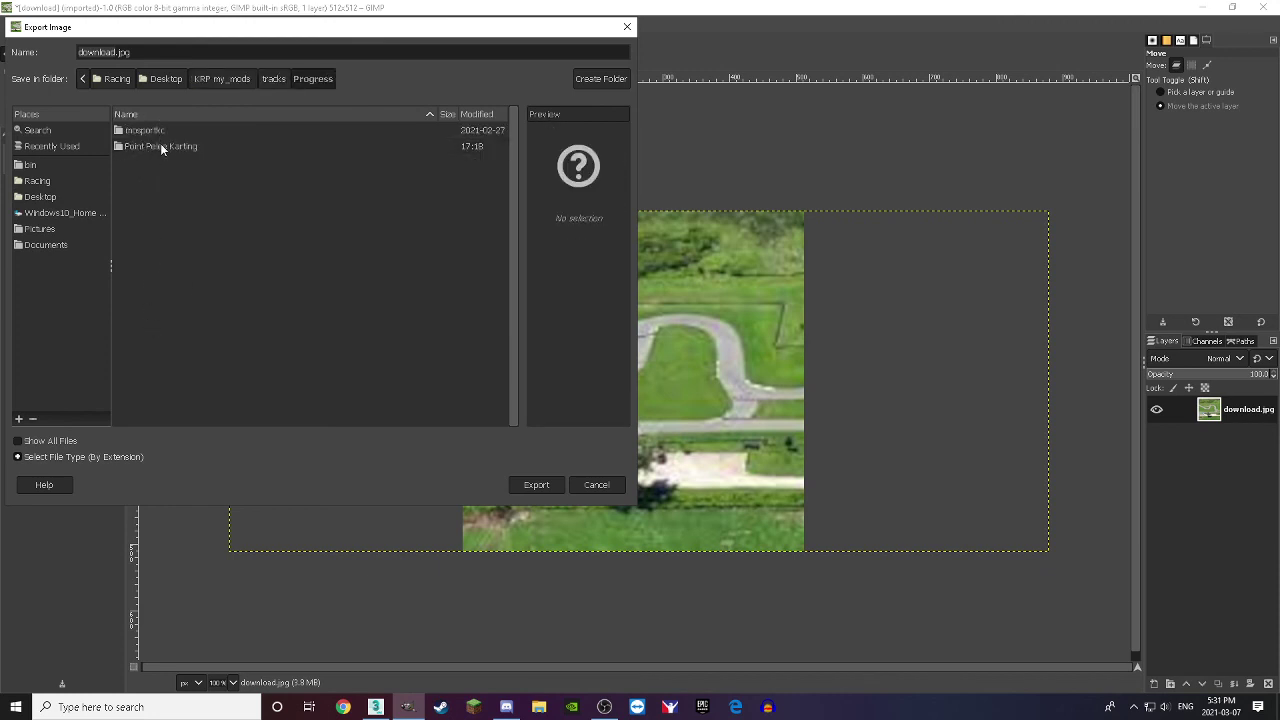
double_click(161, 148)
click(162, 155)
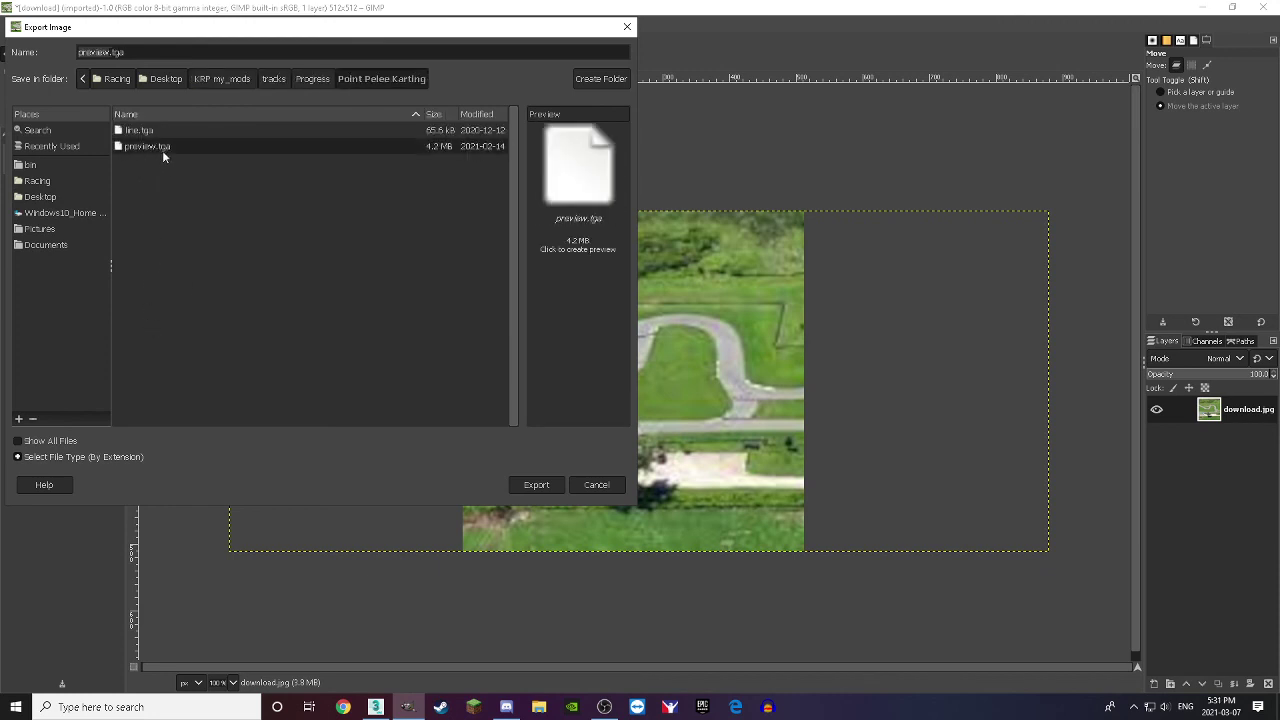
click(530, 485)
click(366, 333)
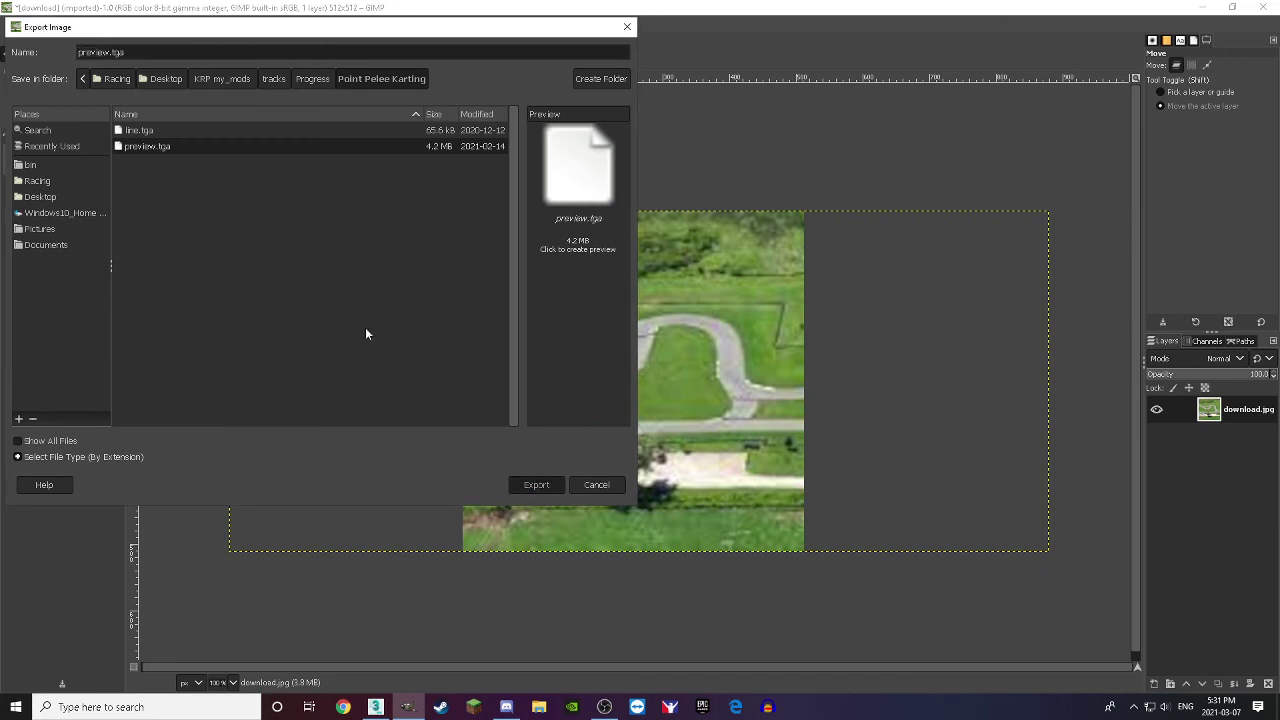
click(636, 410)
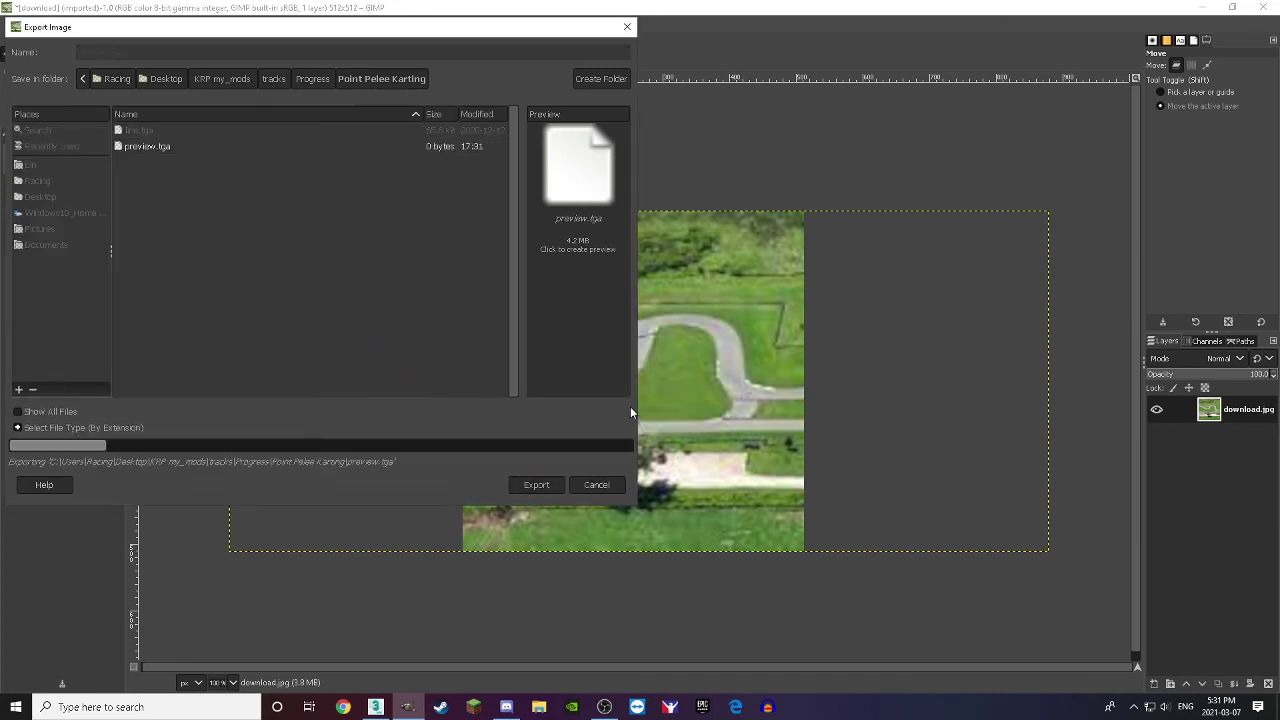
key(ctrl+q)
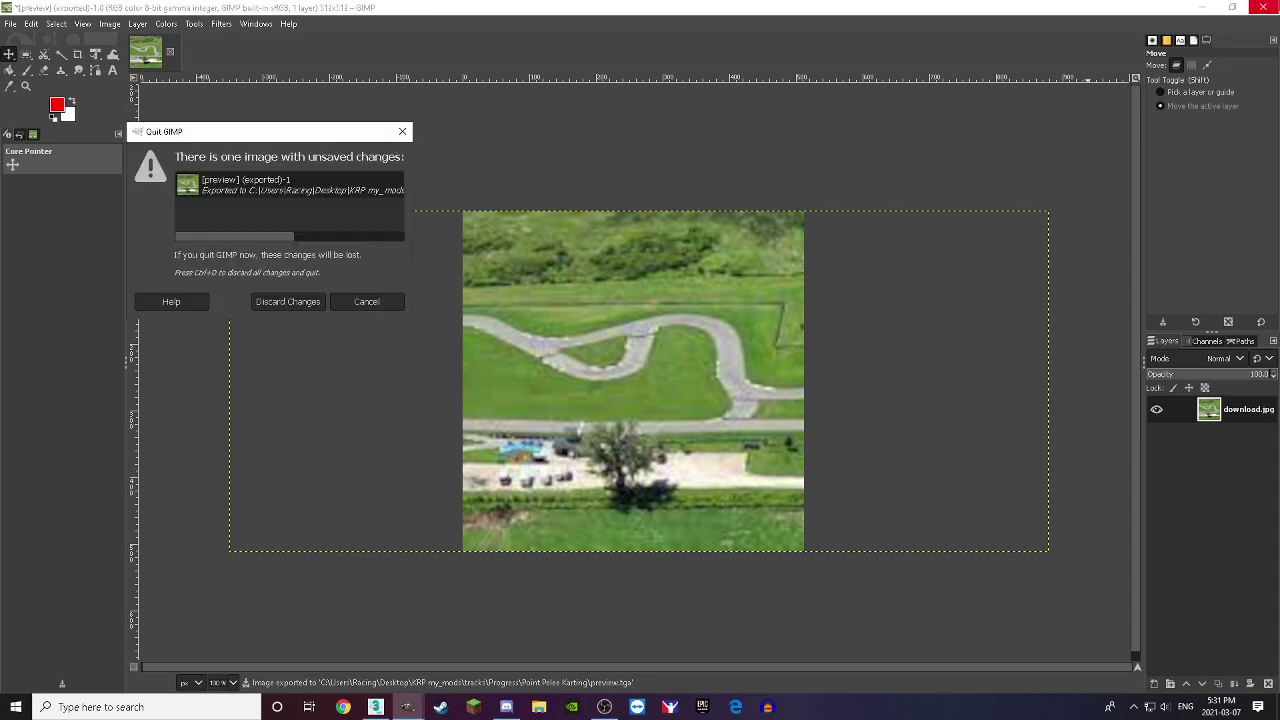
click(303, 303)
Step: Copy the updated Point Pelee Karting folder from KRP my_mods > tracks > Progress on the desktop
double_click(12, 32)
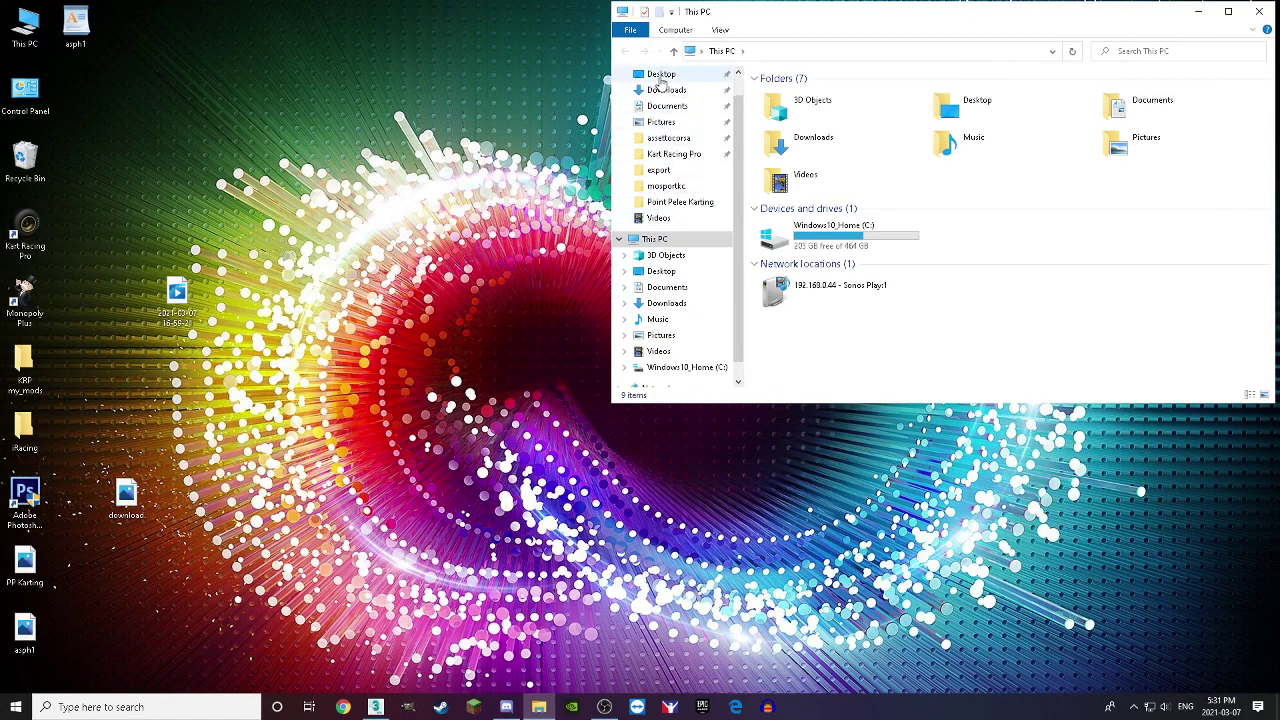
click(660, 76)
double_click(833, 118)
double_click(795, 262)
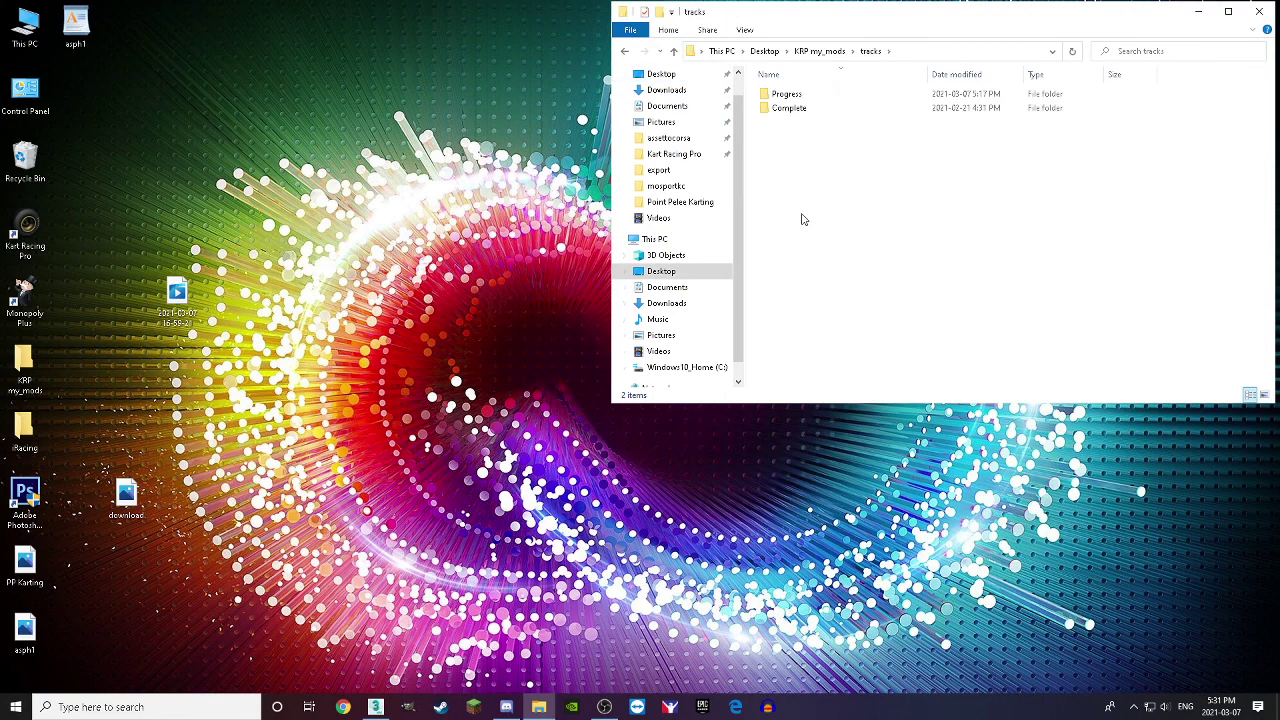
double_click(786, 95)
right_click(780, 104)
click(775, 108)
right_click(772, 108)
click(803, 276)
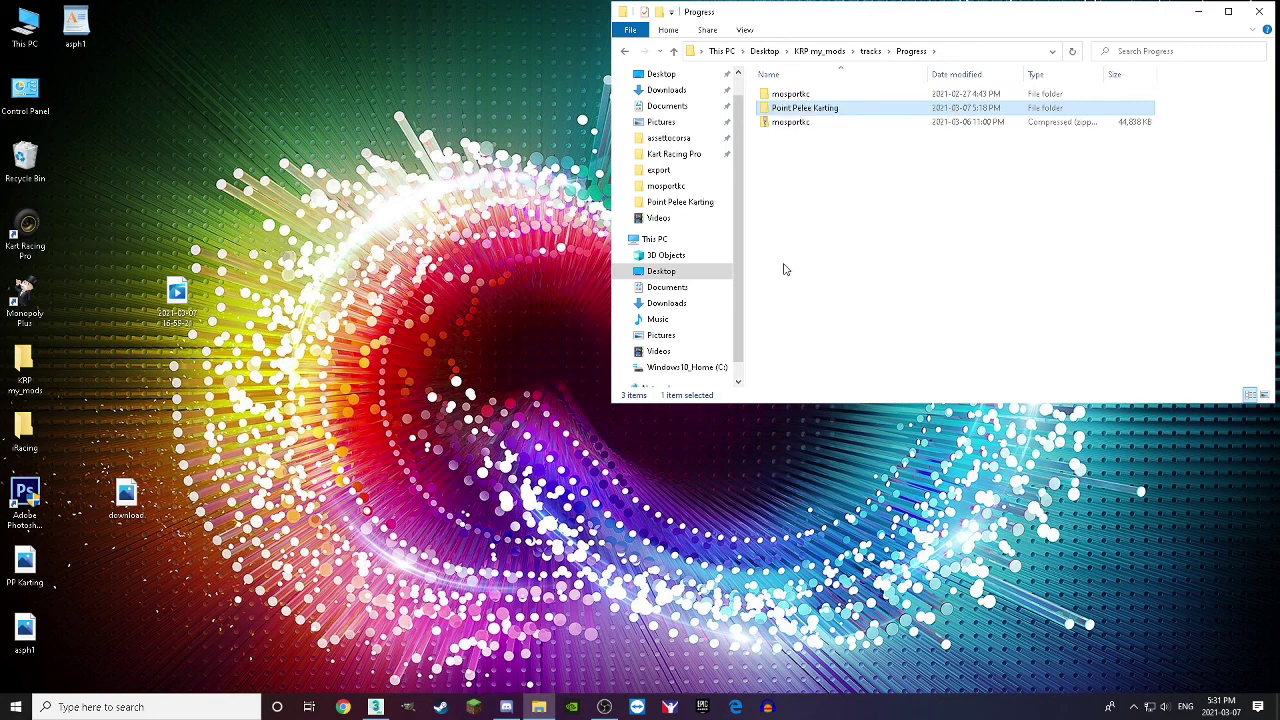
Step: Delete the old Point Pelee Karting folder from Kart Racing Pro's Tracks folder and paste the updated copy there
click(672, 154)
double_click(798, 220)
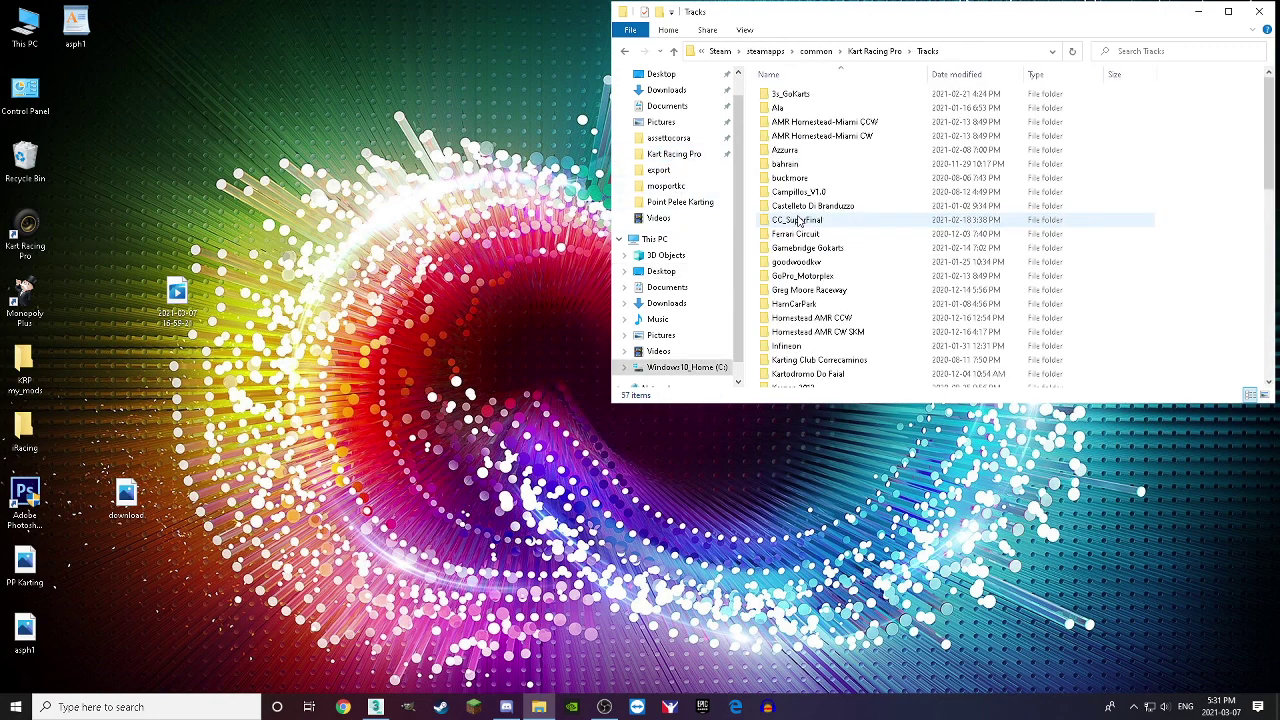
scroll(789, 297, down, 10)
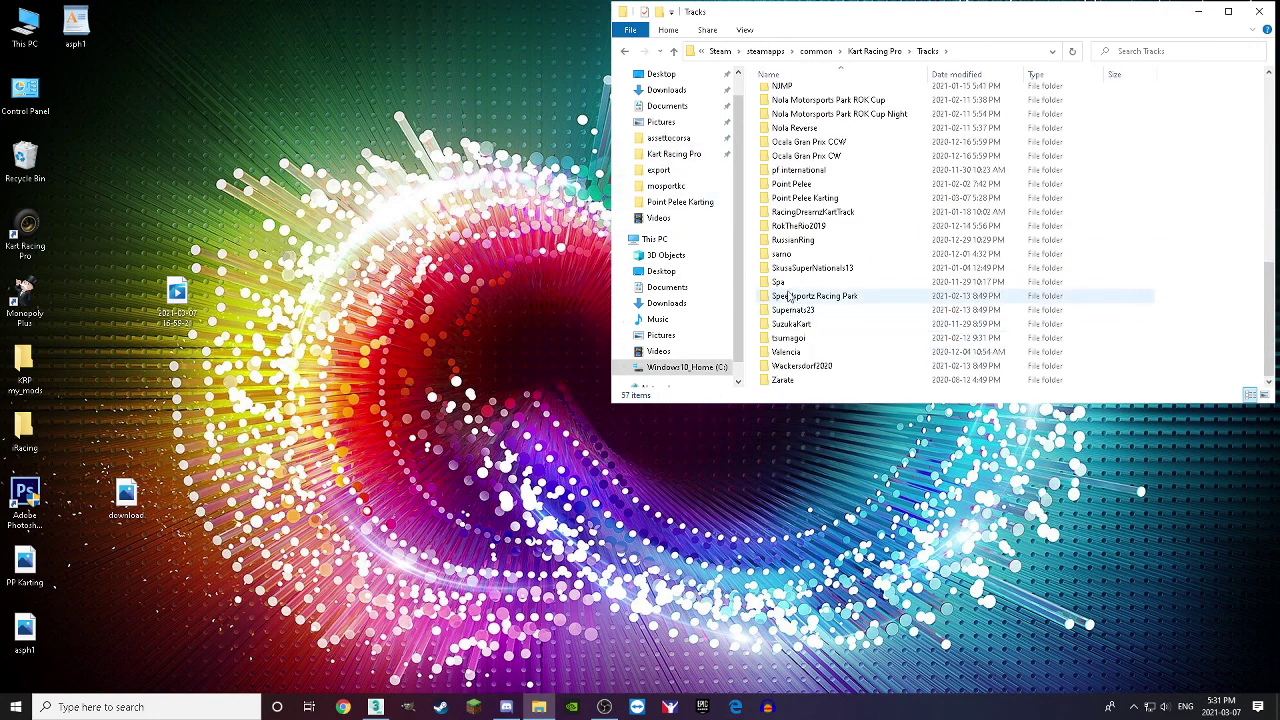
right_click(788, 198)
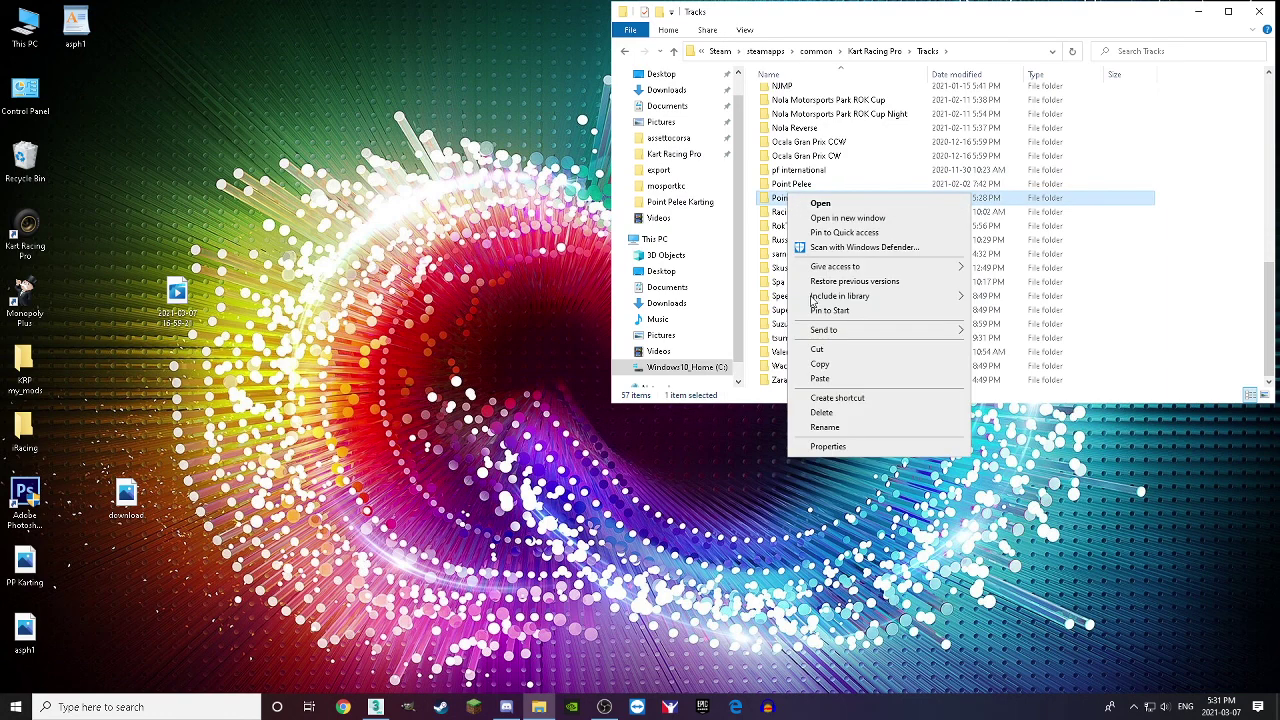
click(822, 412)
right_click(748, 205)
click(784, 312)
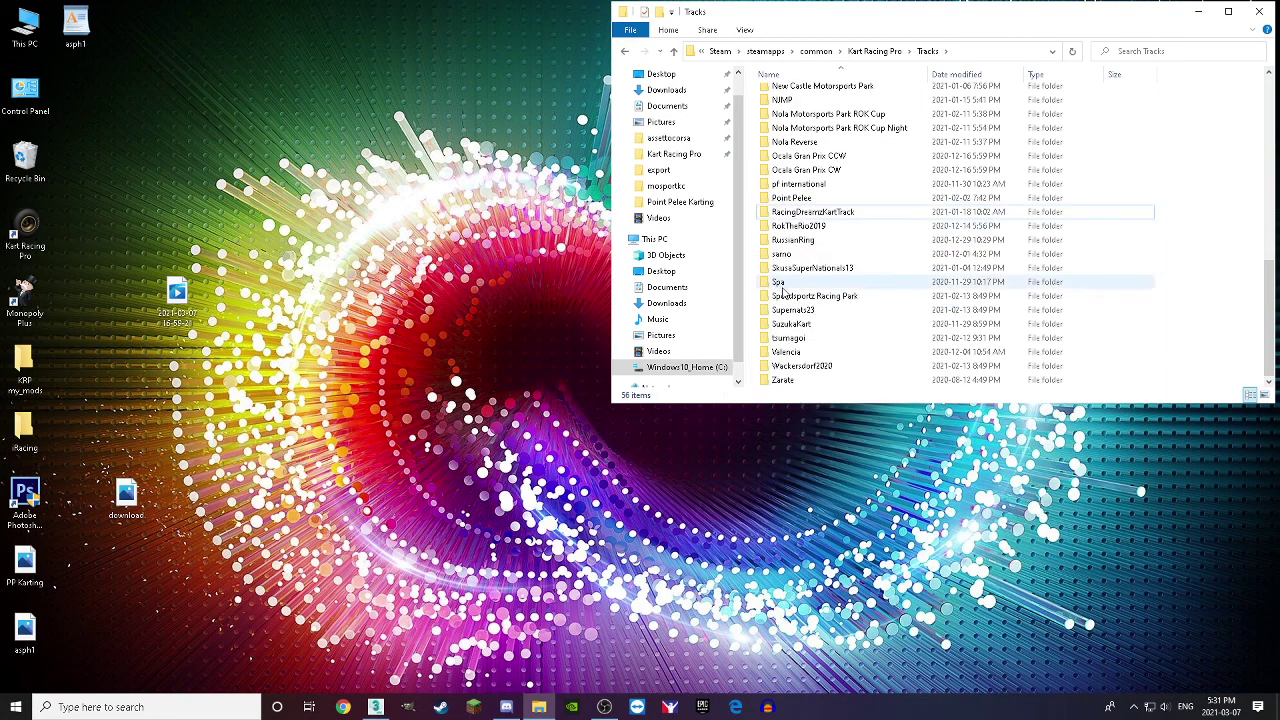
Step: Close the file browser and relaunch Kart Racing Pro from the desktop
click(1262, 12)
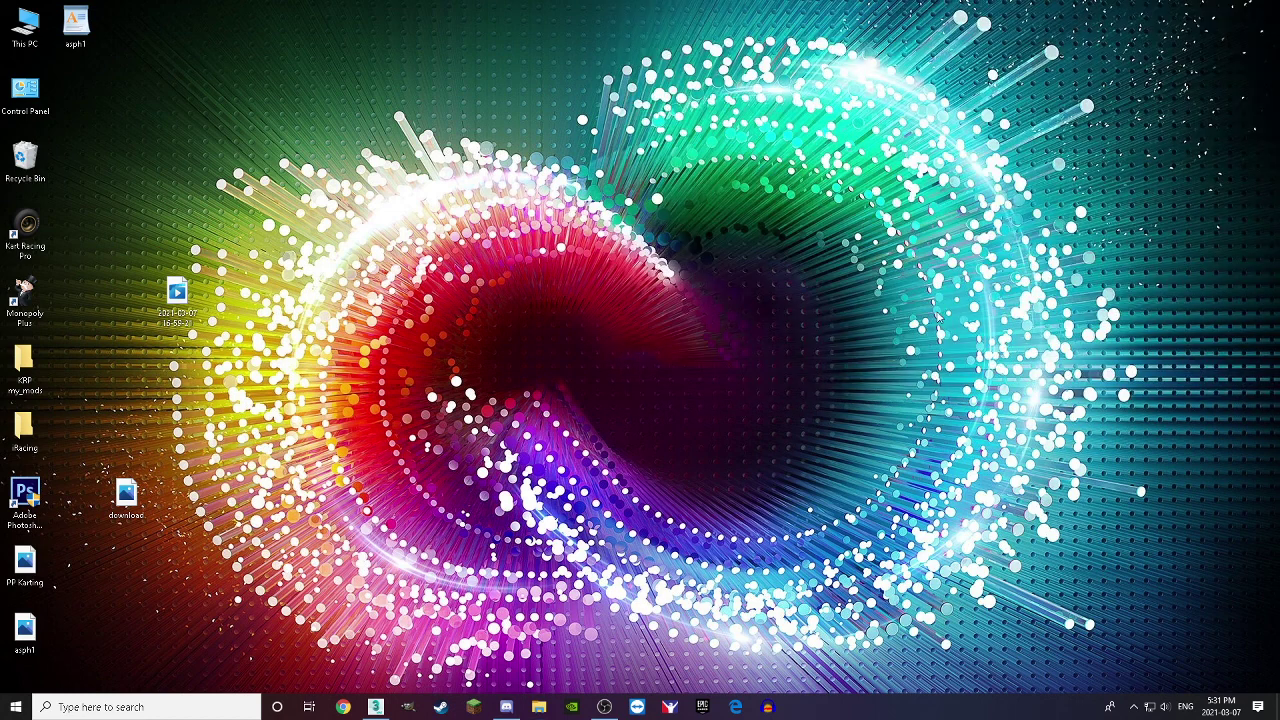
double_click(25, 228)
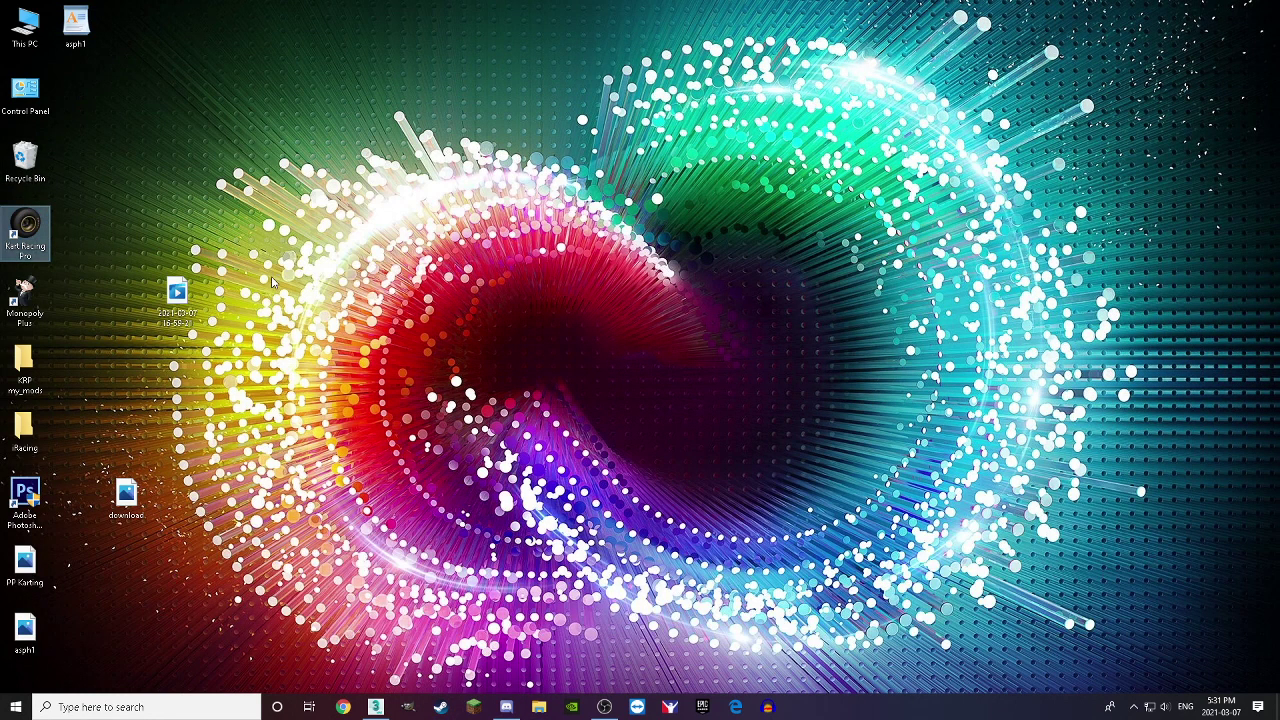